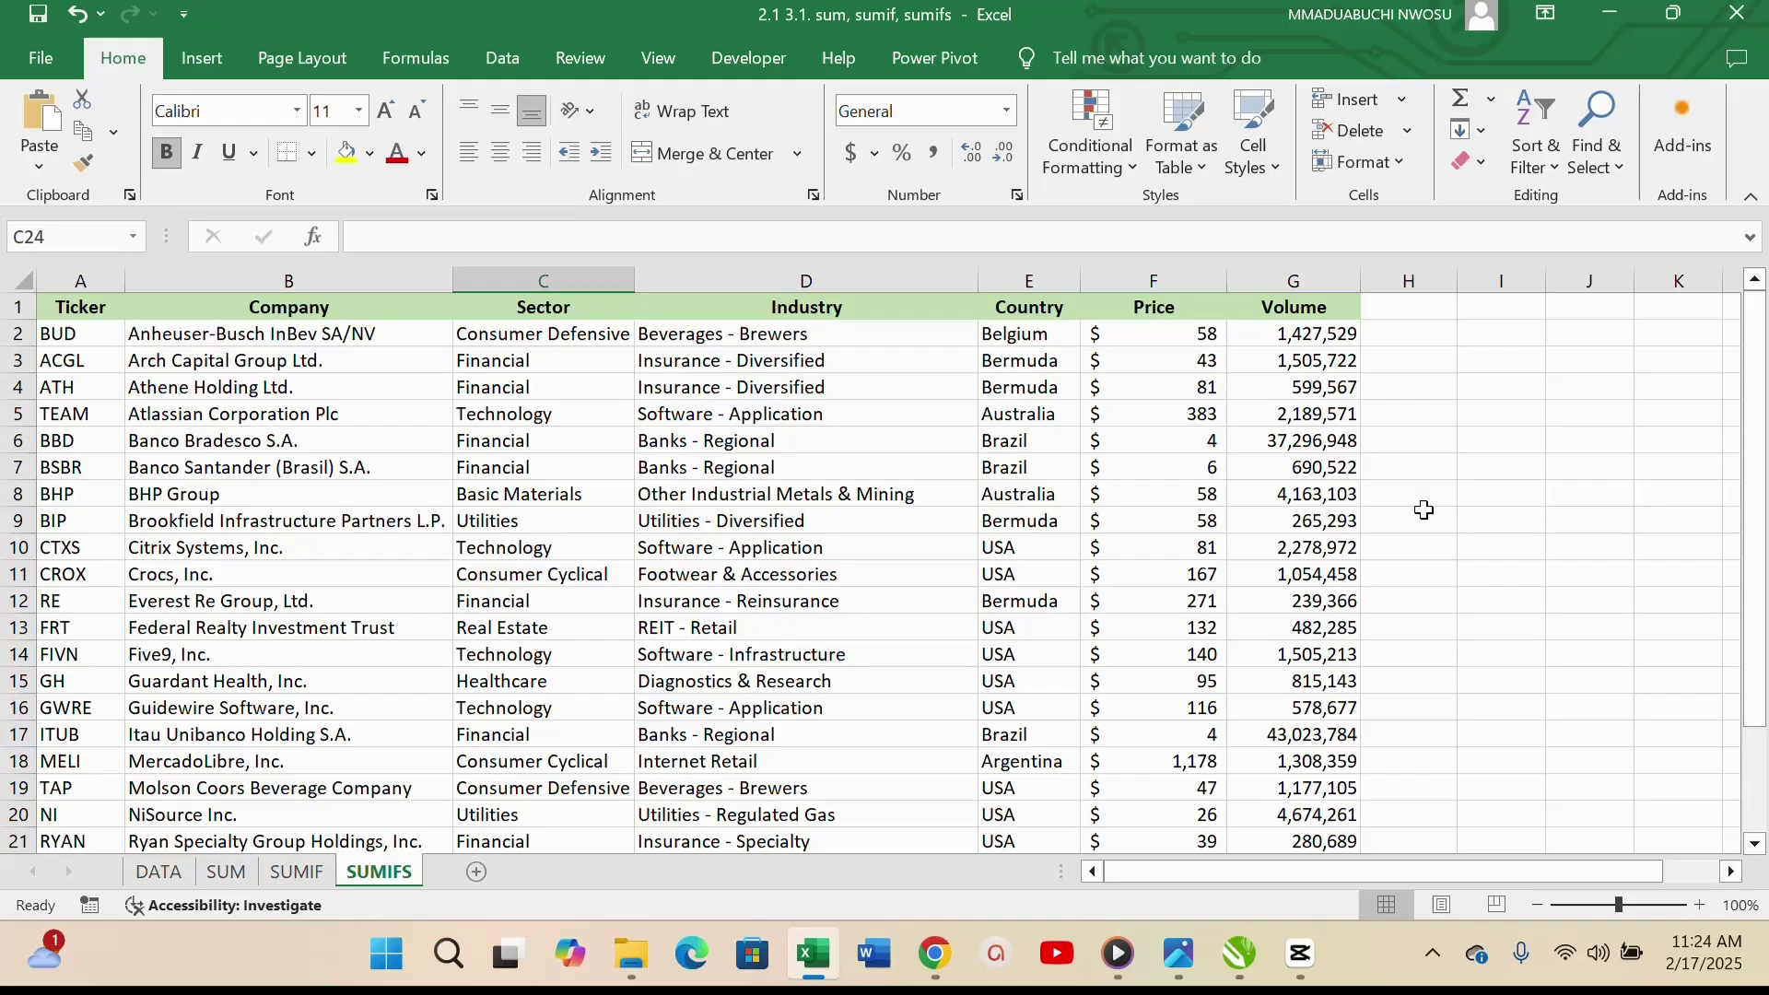
# Clear the existing answers in cells E24:G27 on the DATA sheet.
pyautogui.click(157, 873)
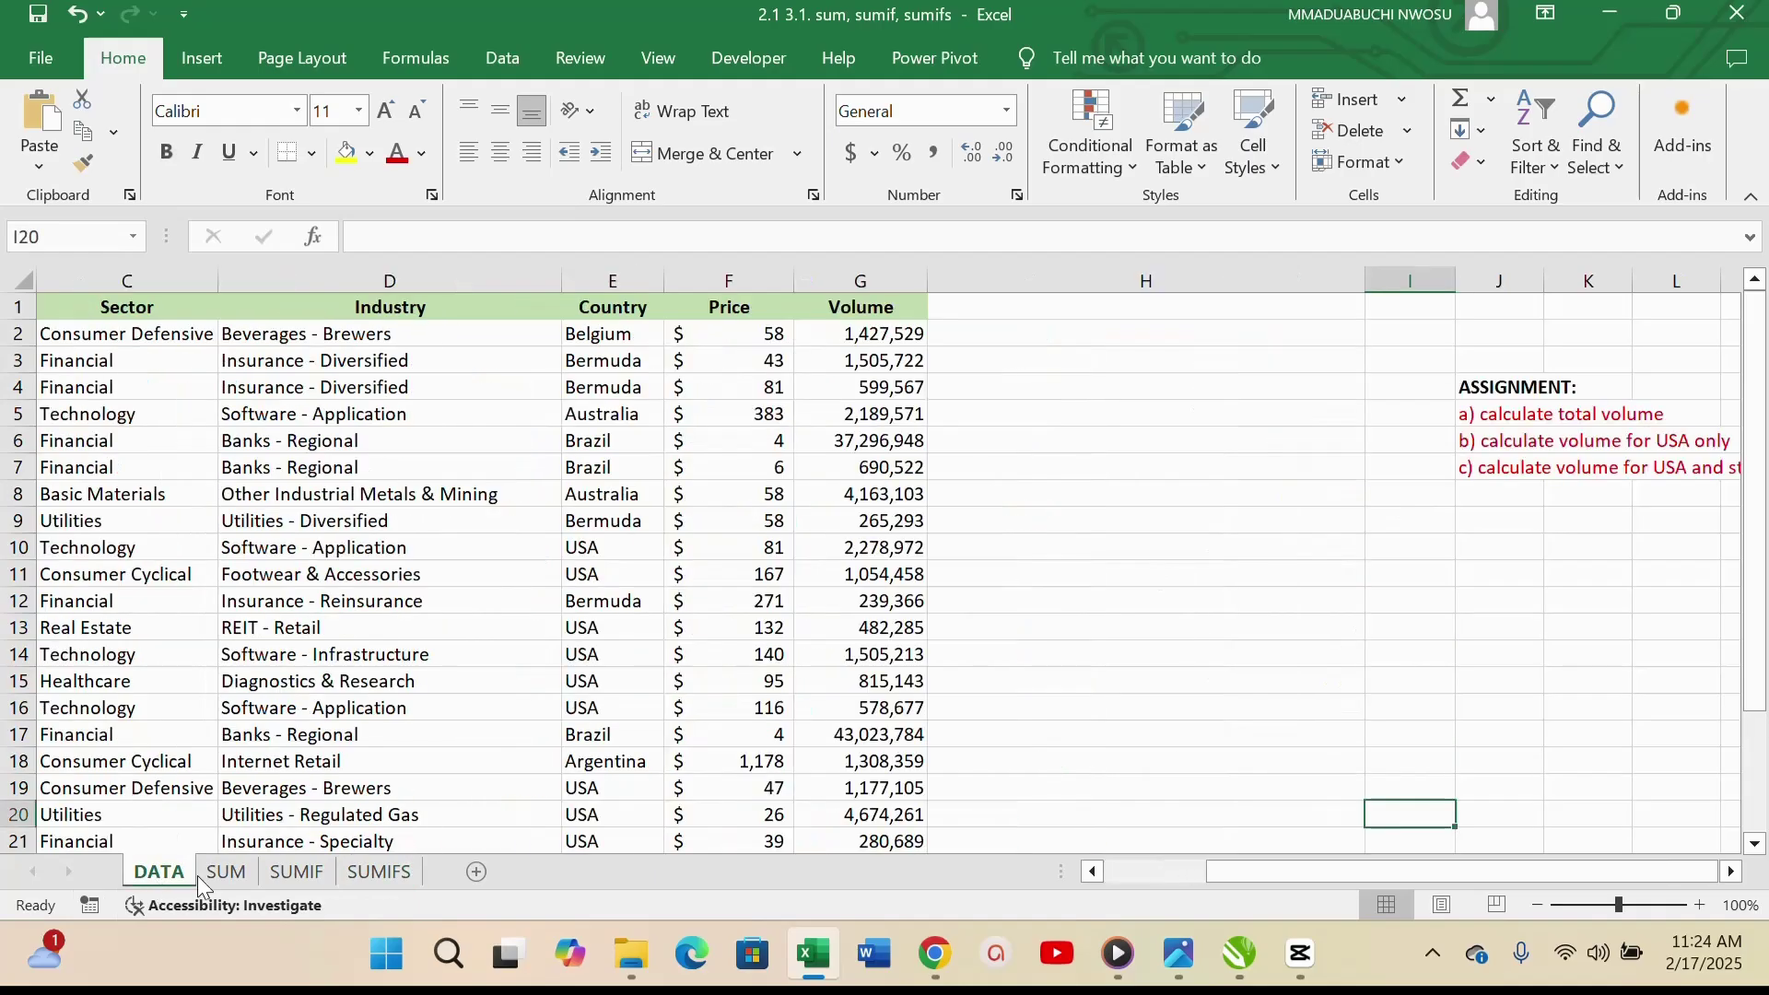
pyautogui.scroll(-3, 965, 561)
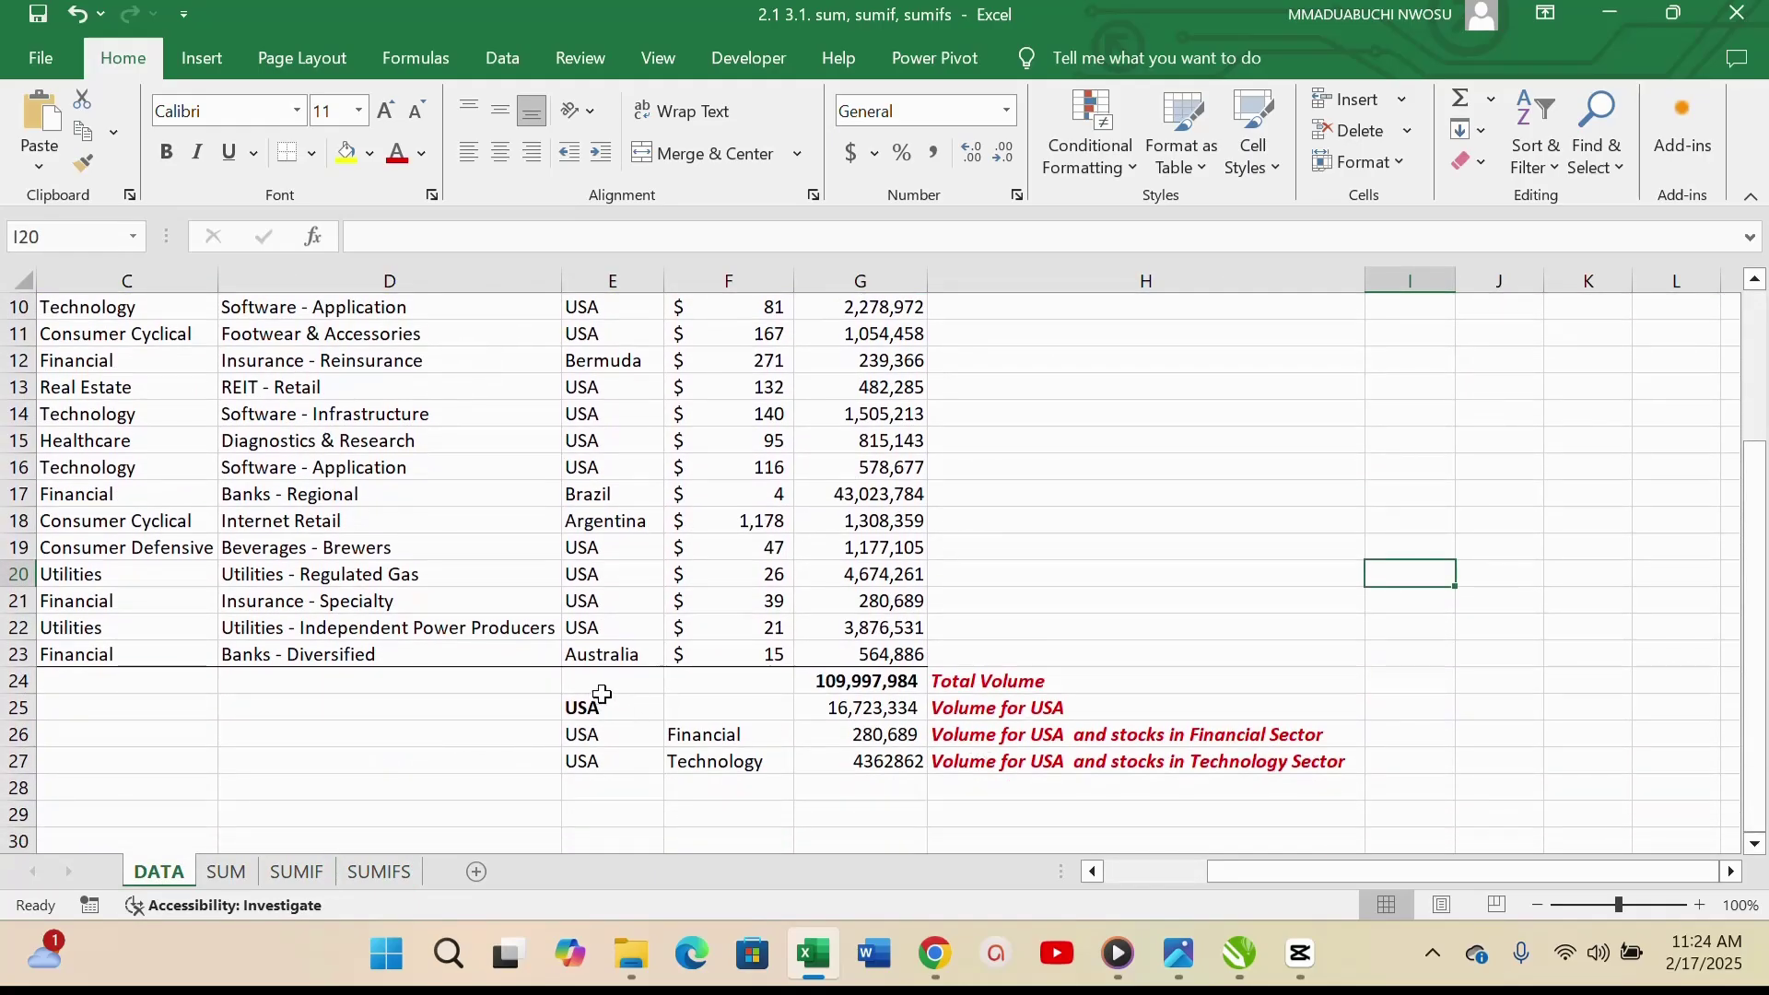
pyautogui.moveTo(603, 706); pyautogui.dragTo(871, 707)
pyautogui.moveTo(645, 680); pyautogui.dragTo(899, 761)
pyautogui.press('Delete')
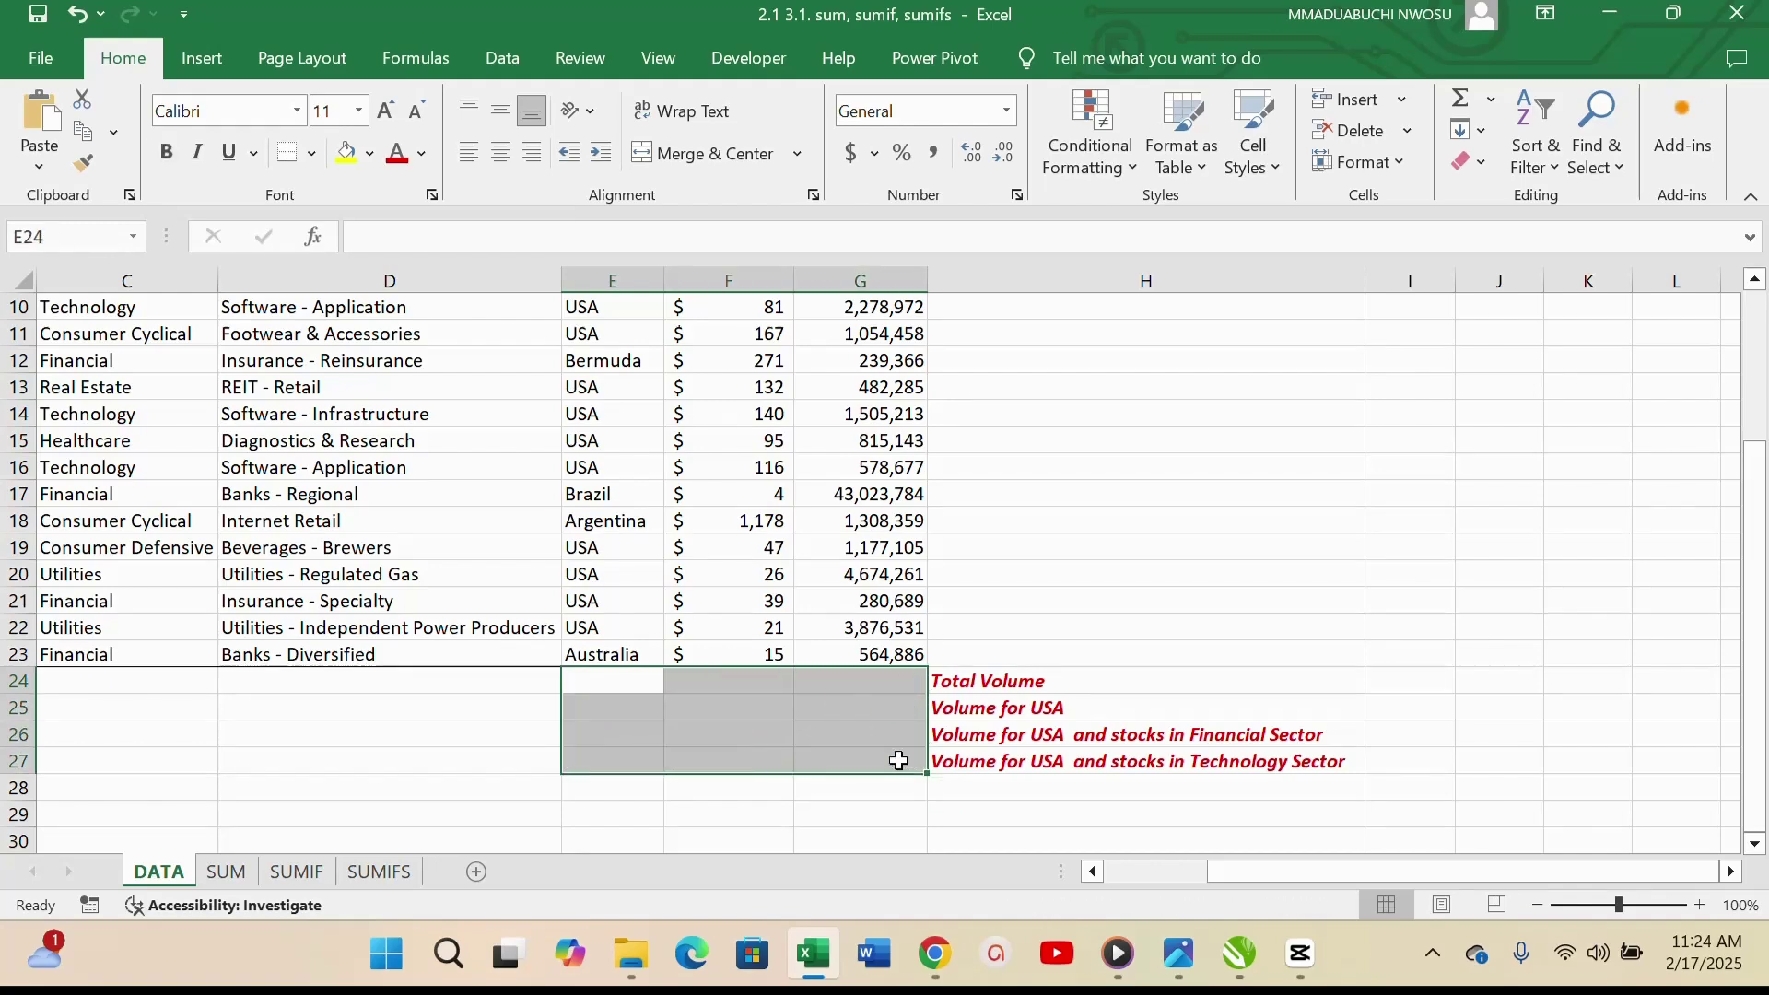
# Look through the SUM and SUMIF sheets and examine the stock table on the SUMIFS sheet down to its TOTAL row.
pyautogui.hotkey('ctrl', 'pagedown')
pyautogui.scroll(2, 584, 740)
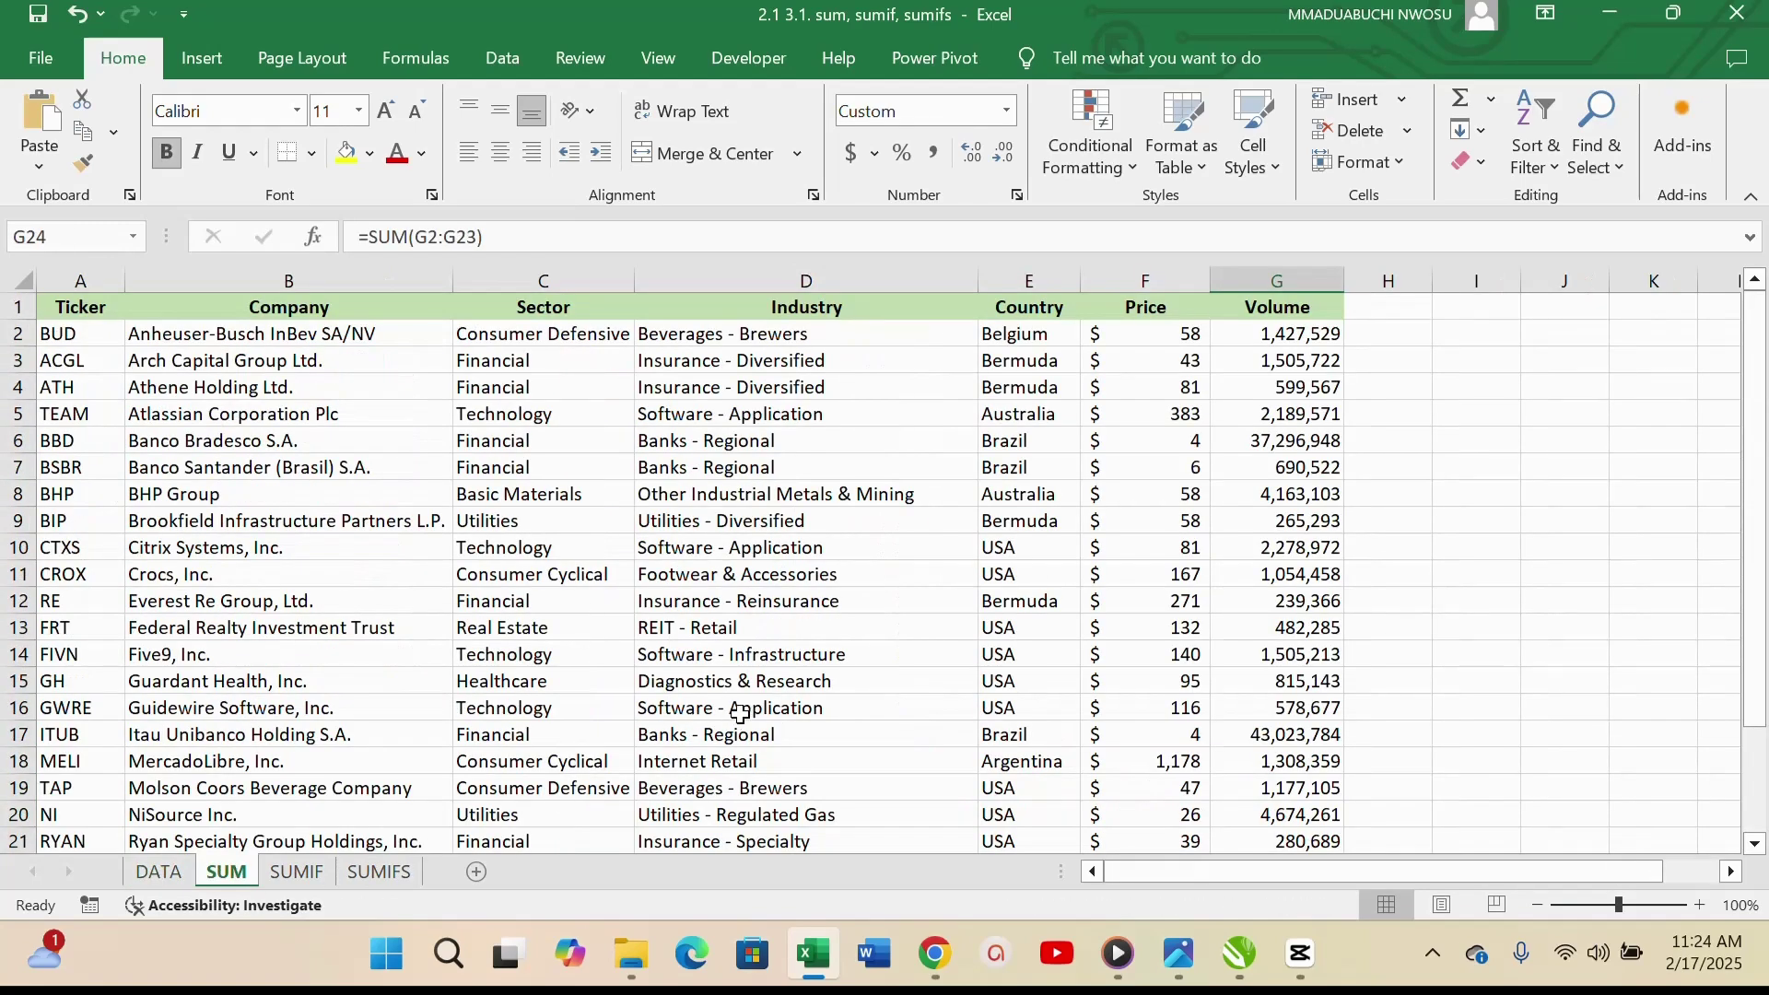
pyautogui.click(313, 872)
pyautogui.click(380, 872)
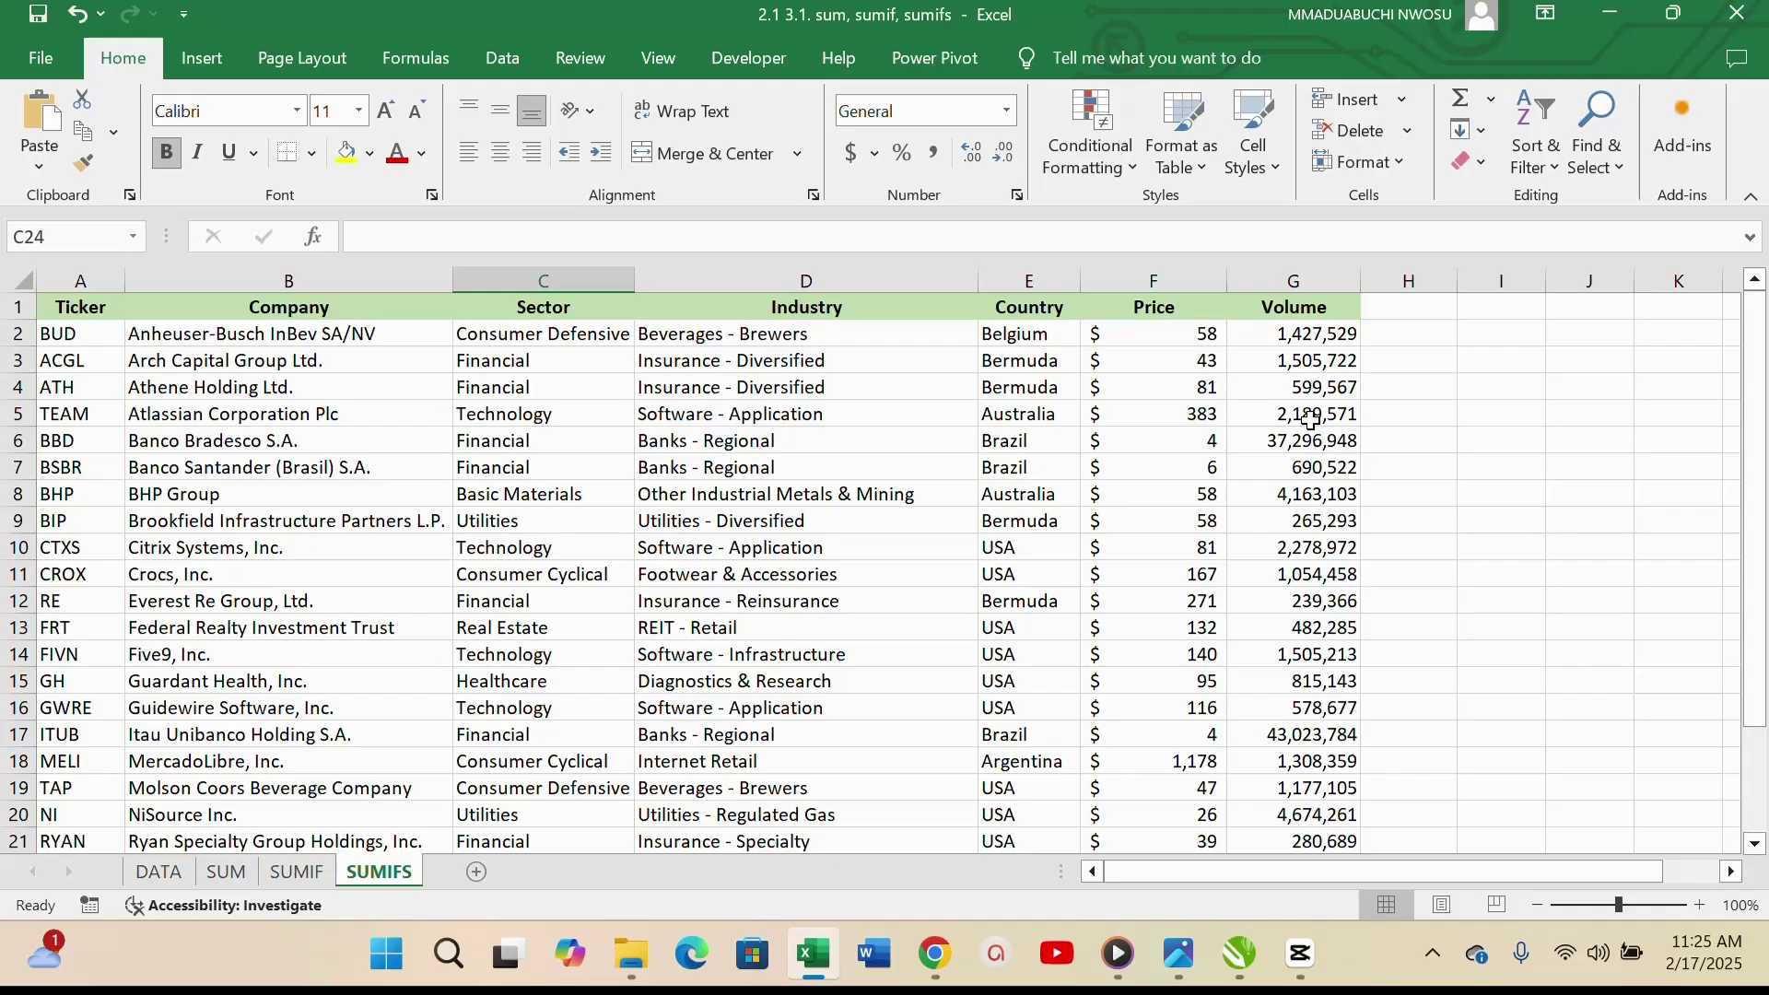
pyautogui.scroll(-4, 931, 527)
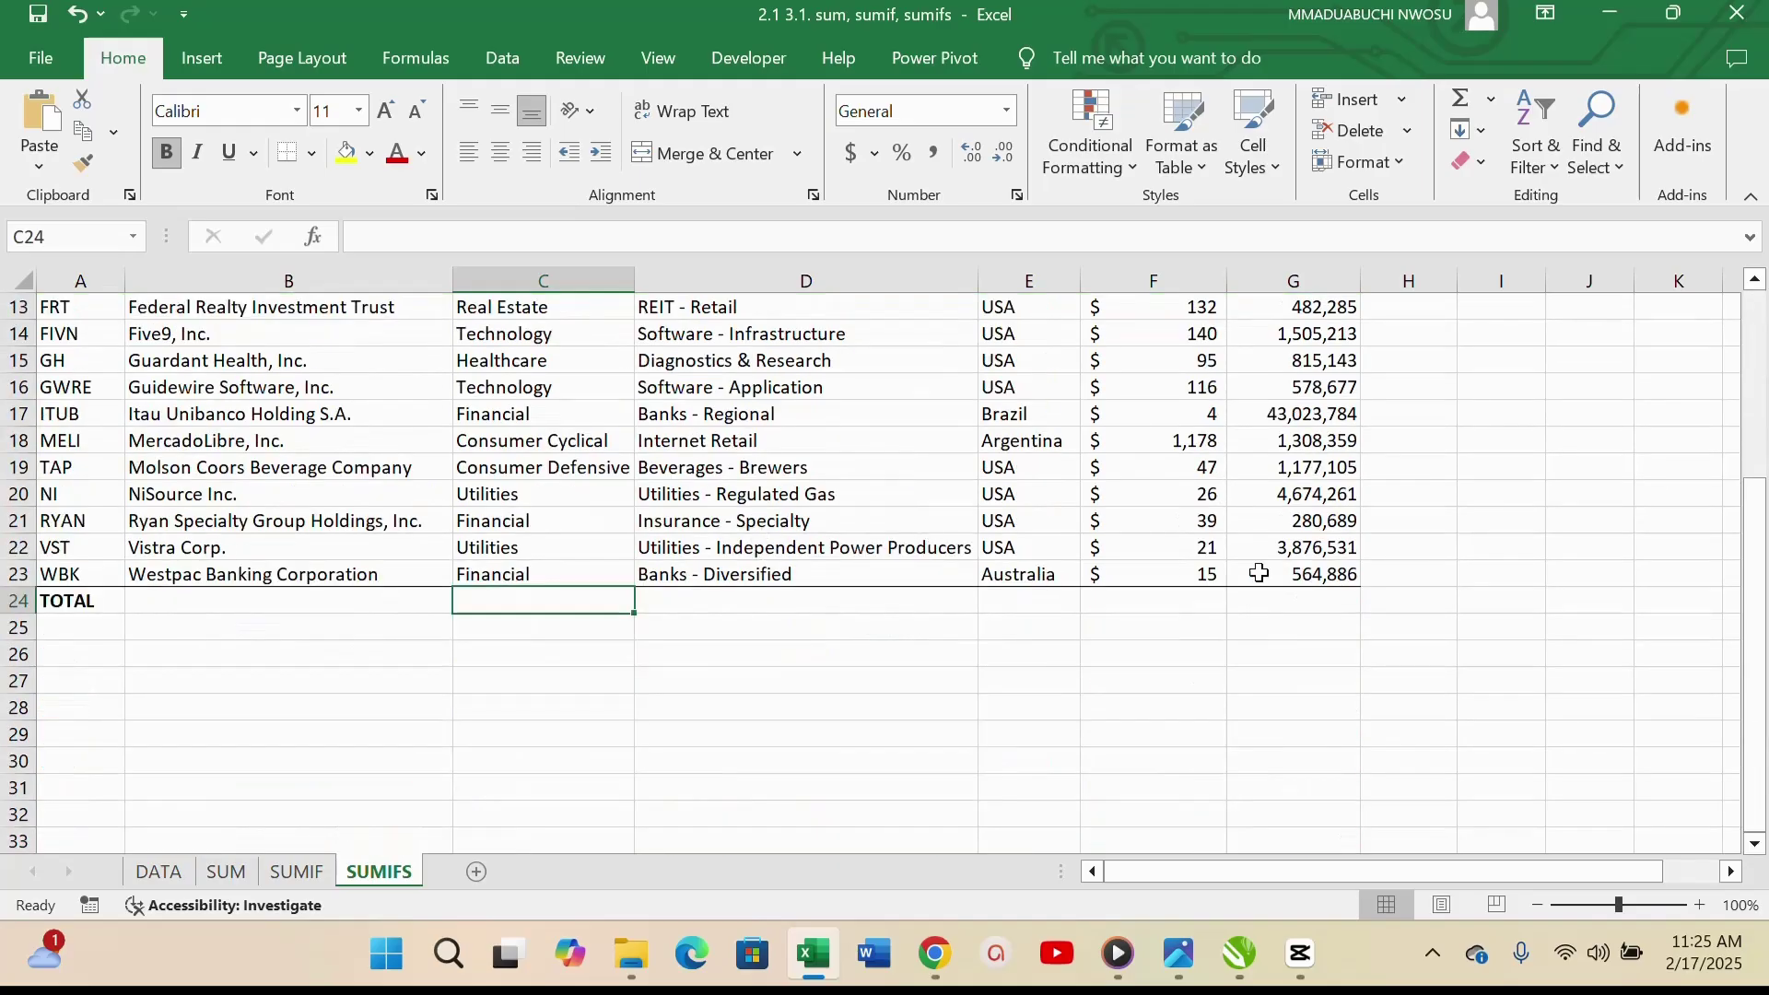
pyautogui.click(1308, 604)
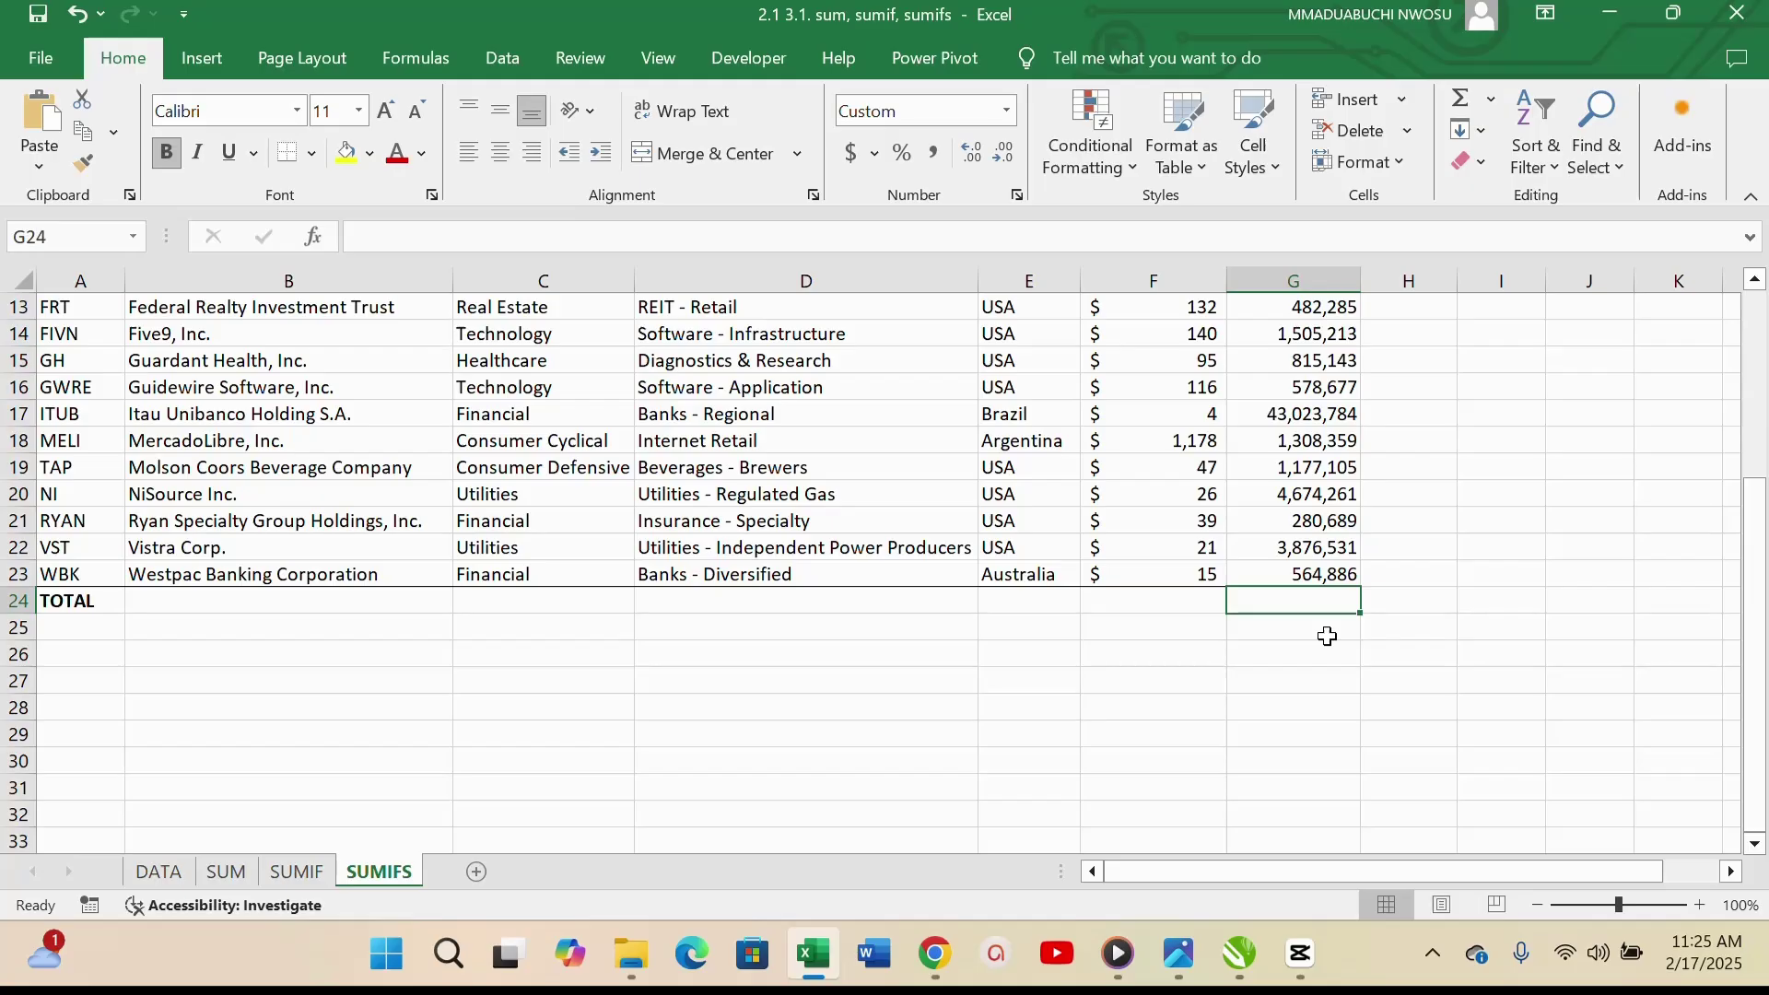
pyautogui.scroll(4, 1115, 530)
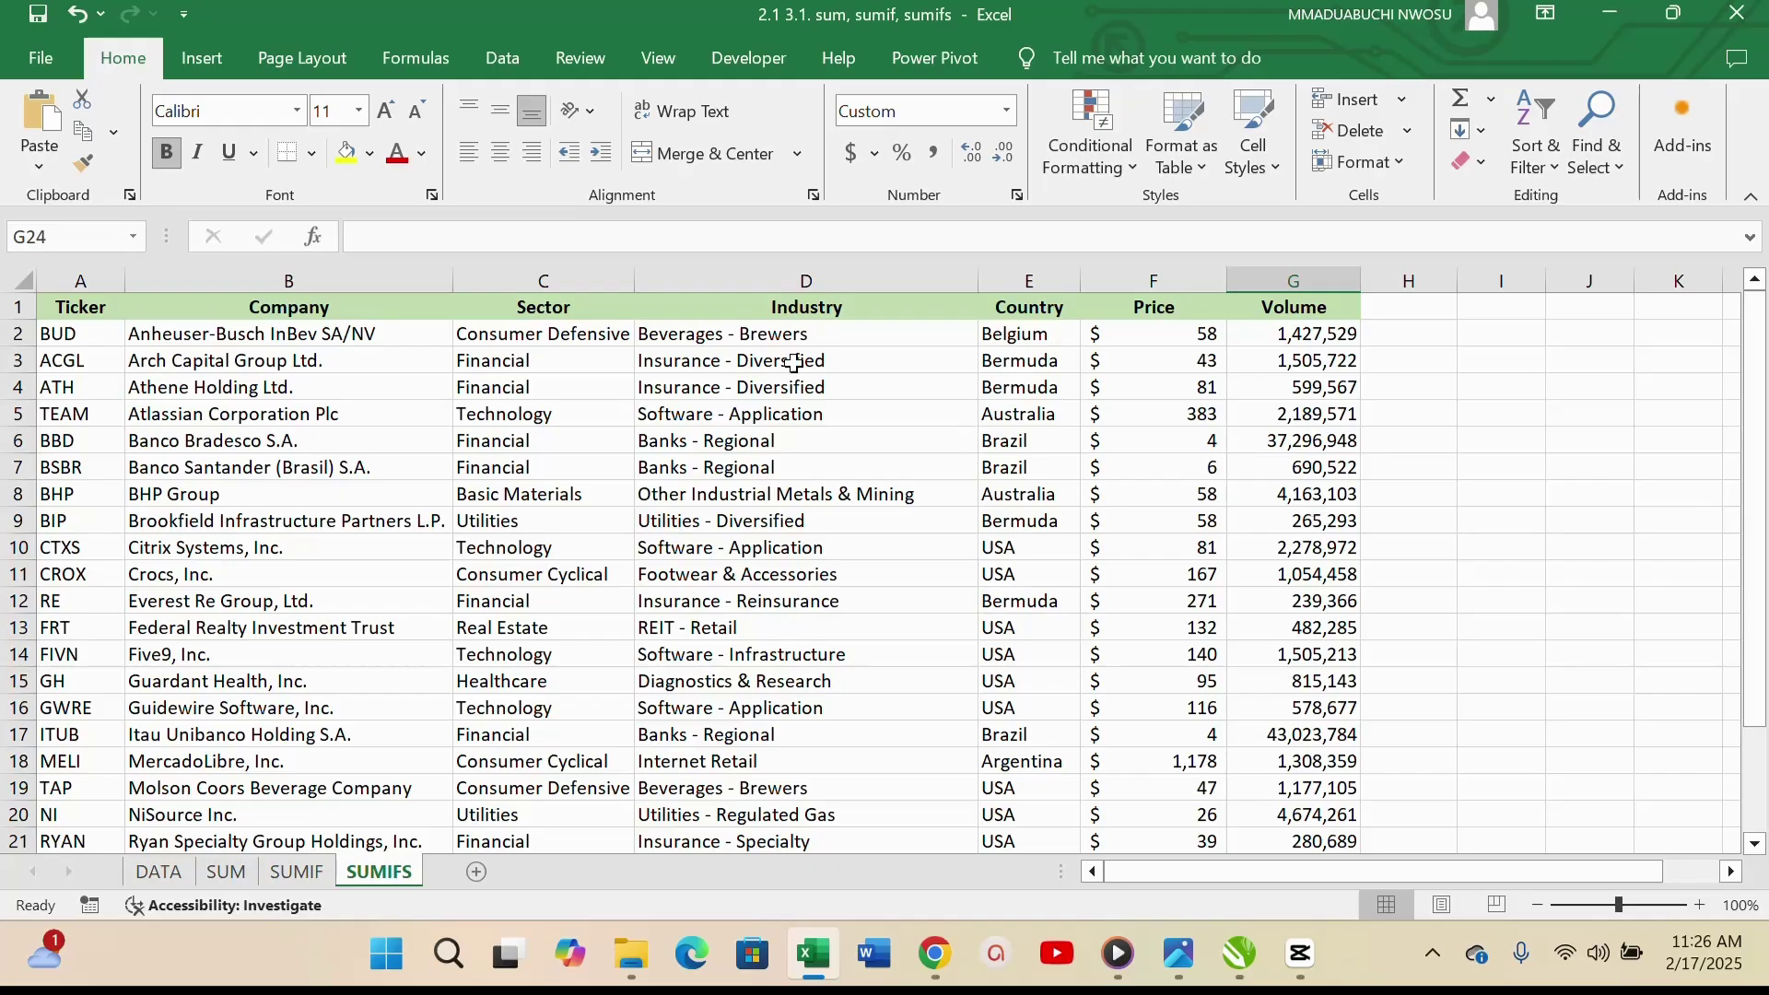
pyautogui.scroll(-4, 1313, 506)
pyautogui.scroll(4, 1071, 493)
pyautogui.scroll(-3, 1100, 674)
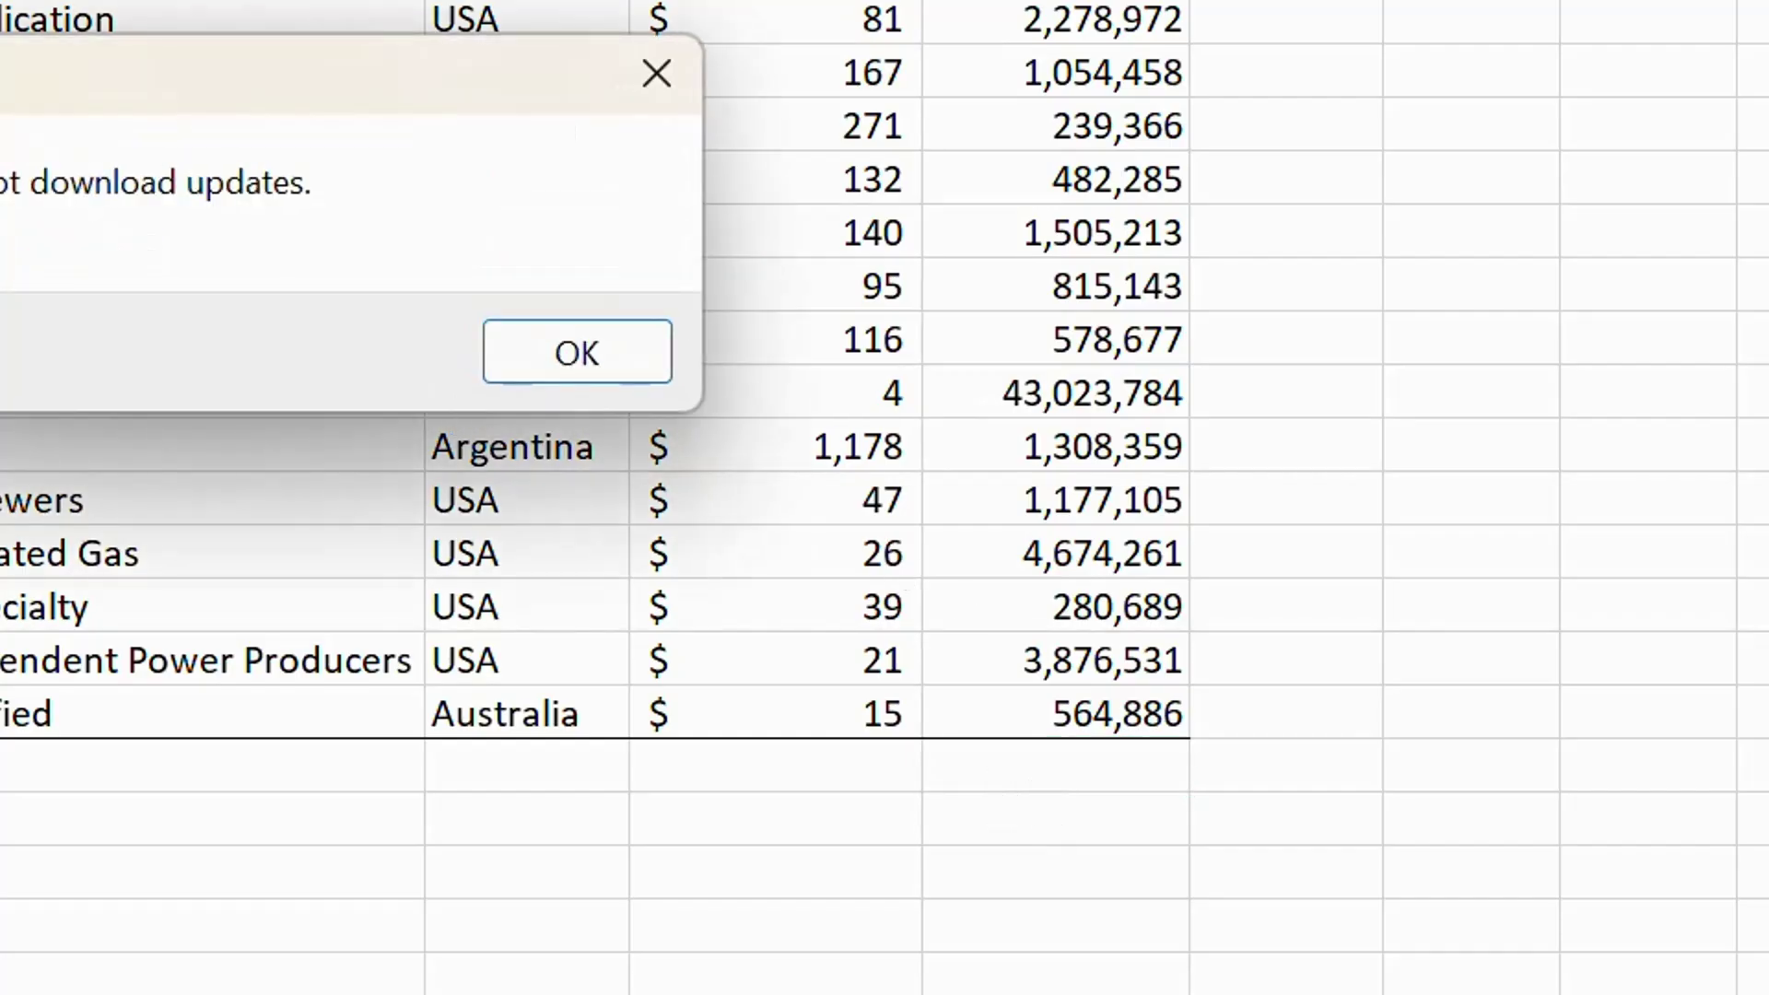
# Dismiss the update message and enter +sum(G2:G23) in the TOTAL row's Volume cell G24 on the SUMIFS sheet.
pyautogui.click(590, 350)
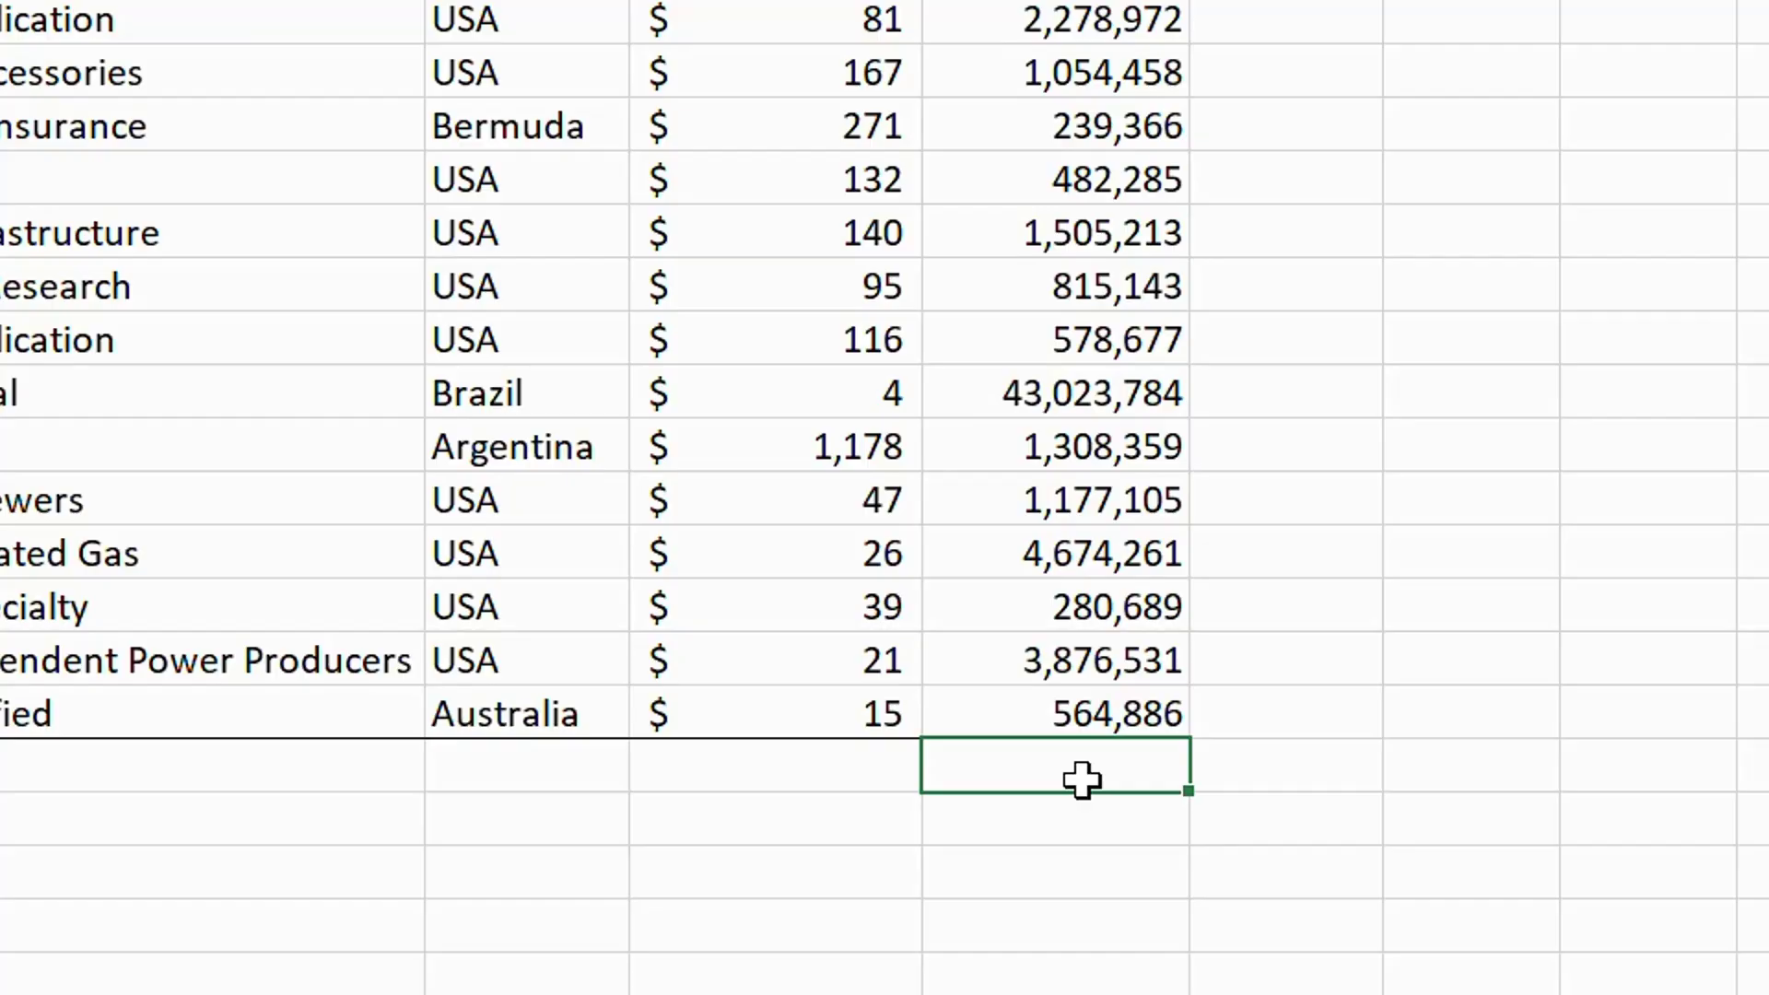
pyautogui.write('+sum')
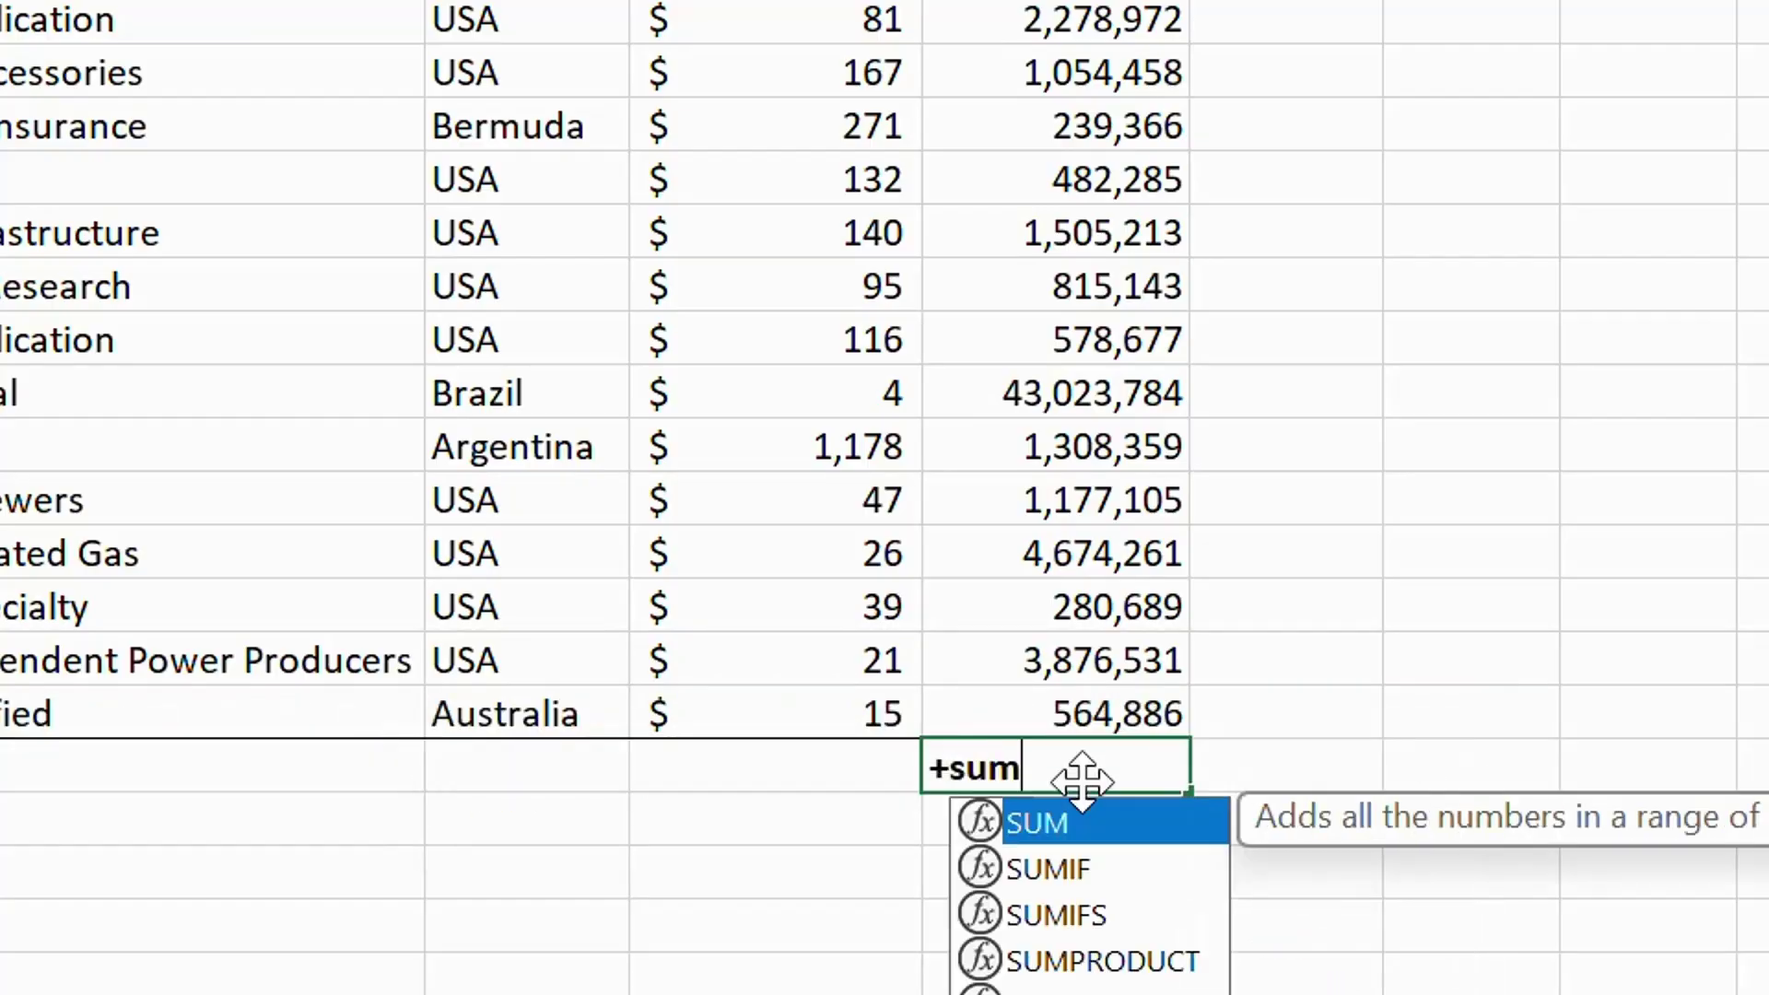
pyautogui.write('(')
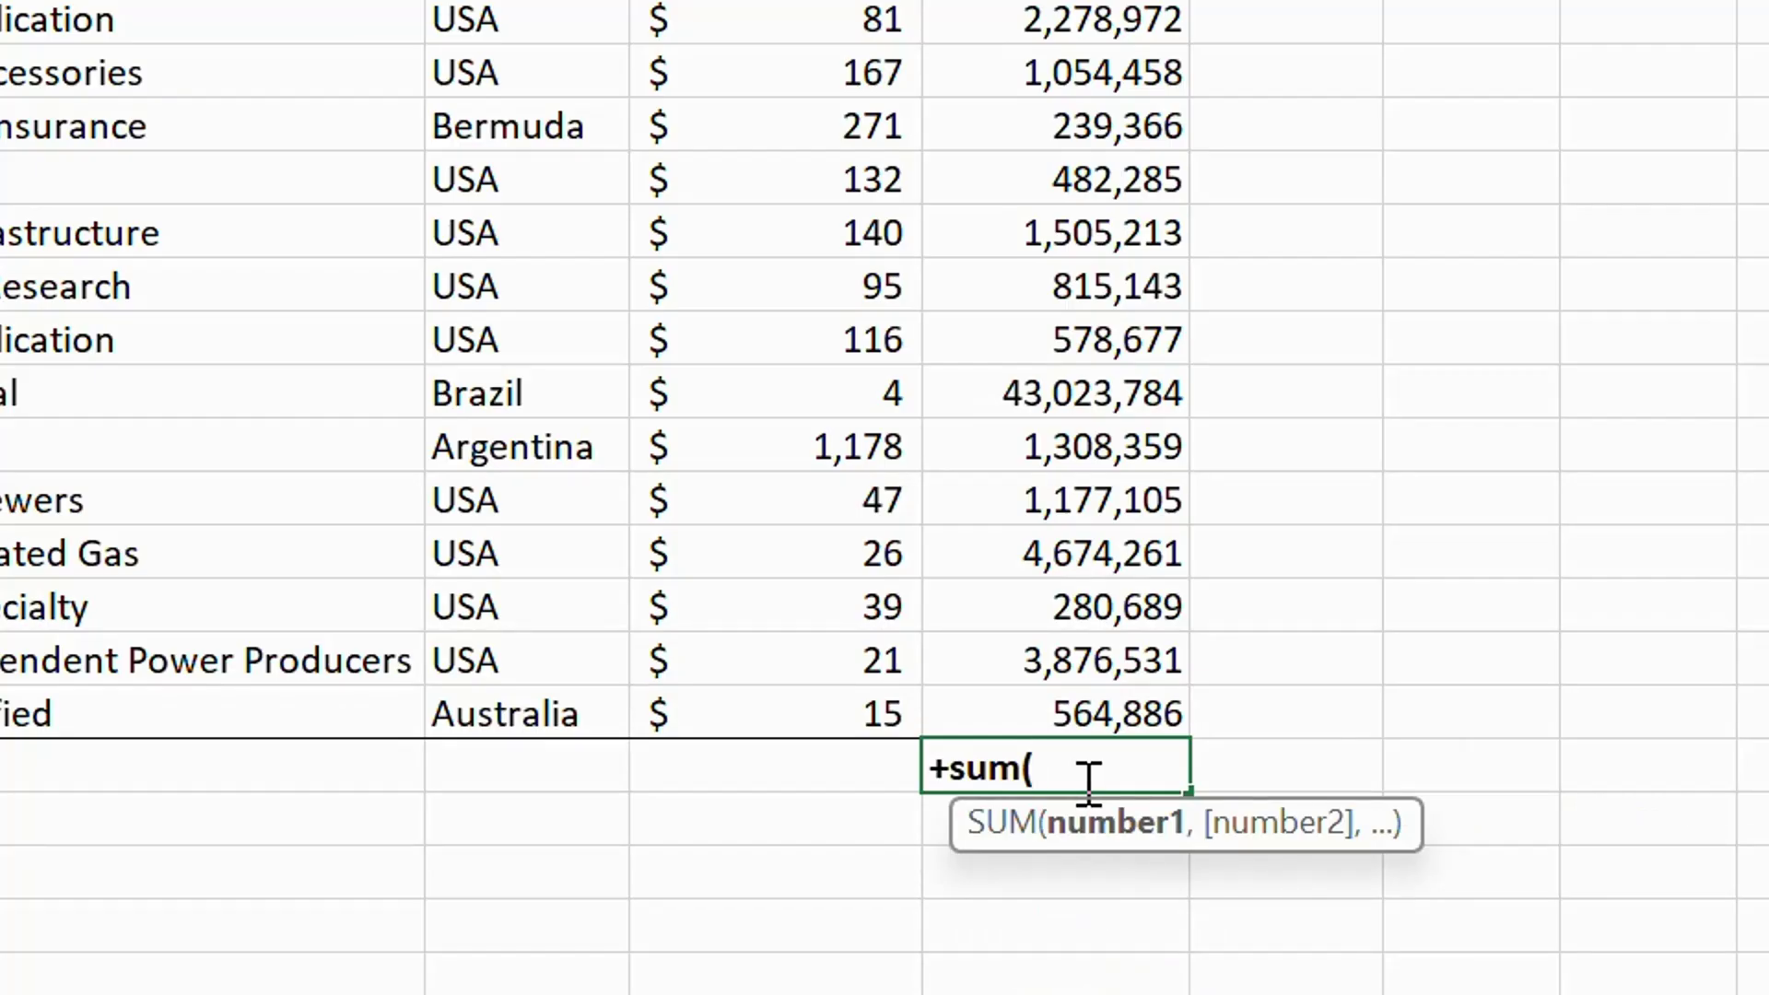
pyautogui.scroll(3, 1090, 523)
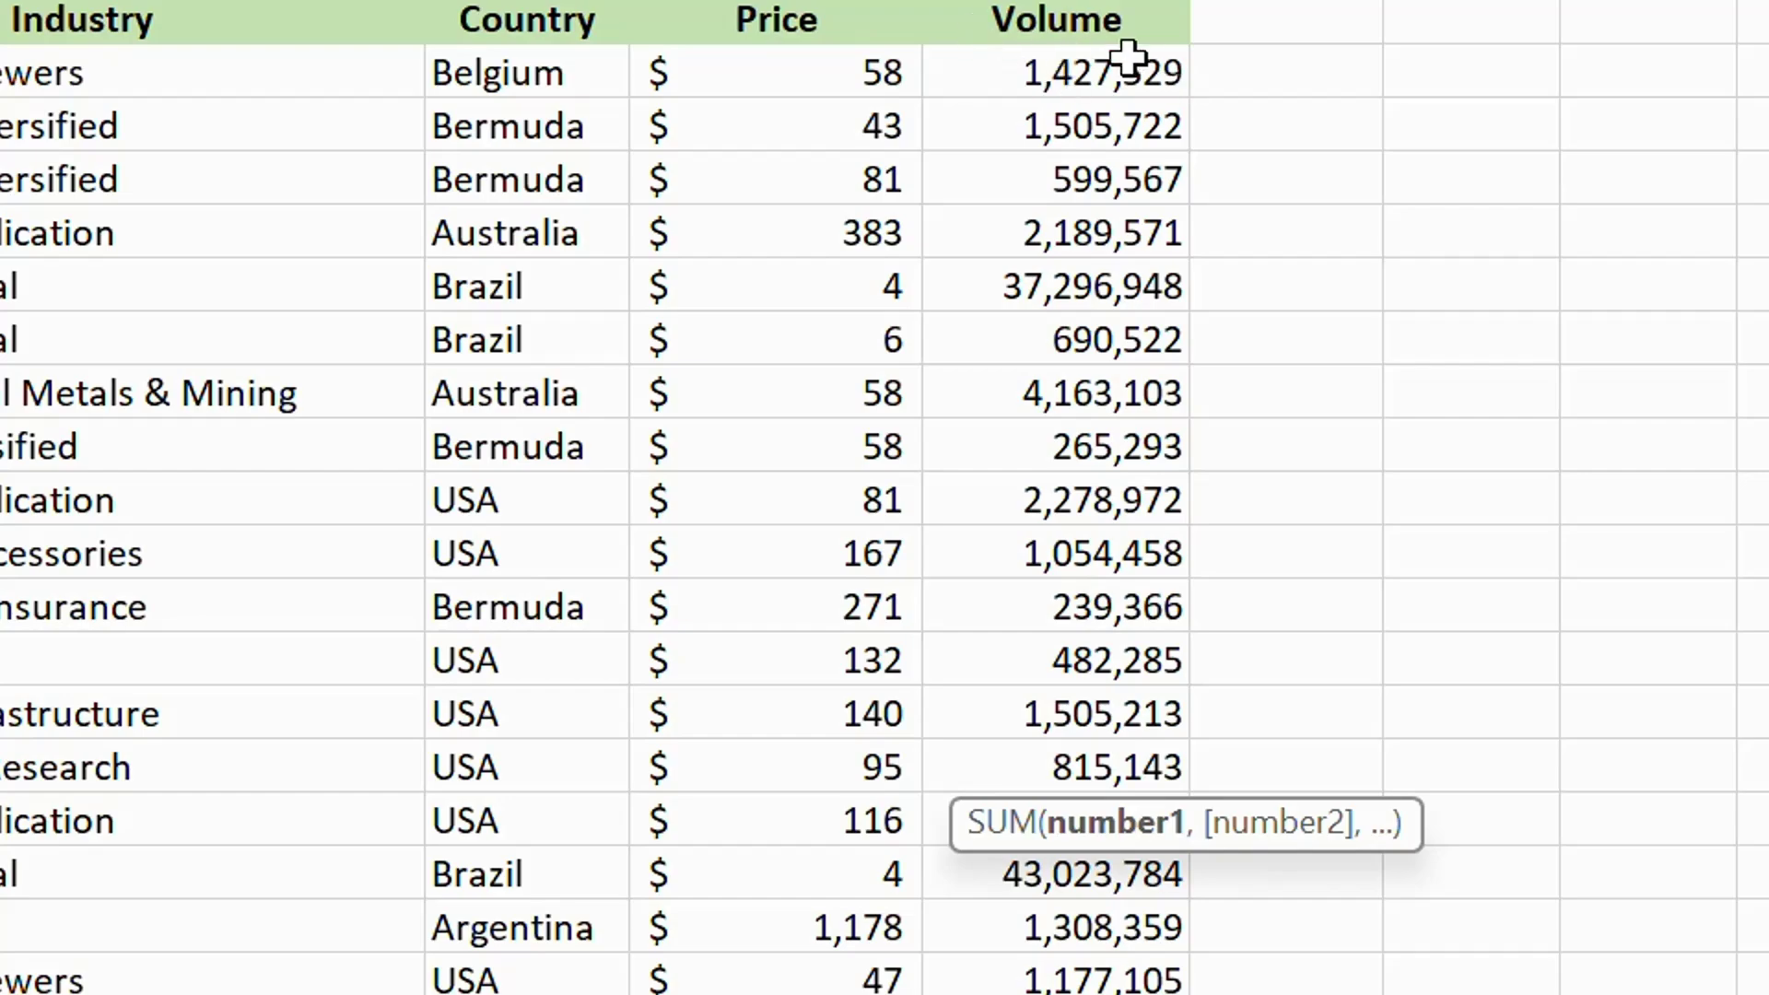
pyautogui.moveTo(1059, 74); pyautogui.dragTo(1429, 805)
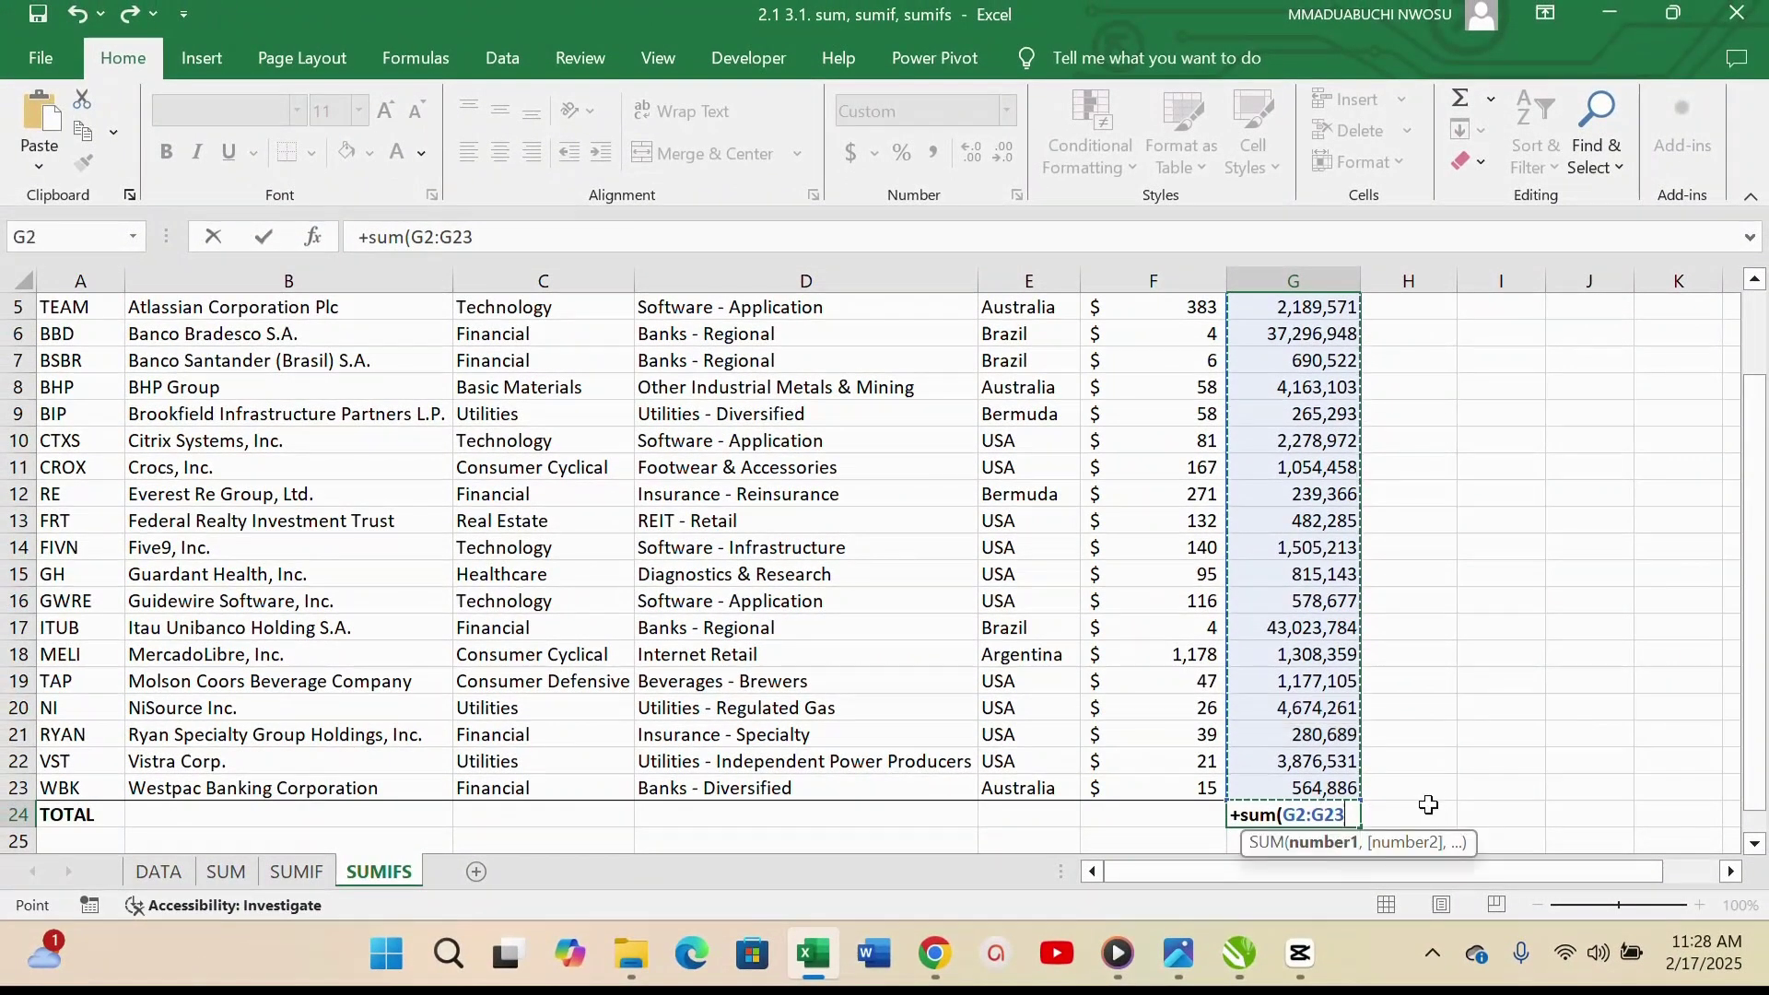
pyautogui.write(')')
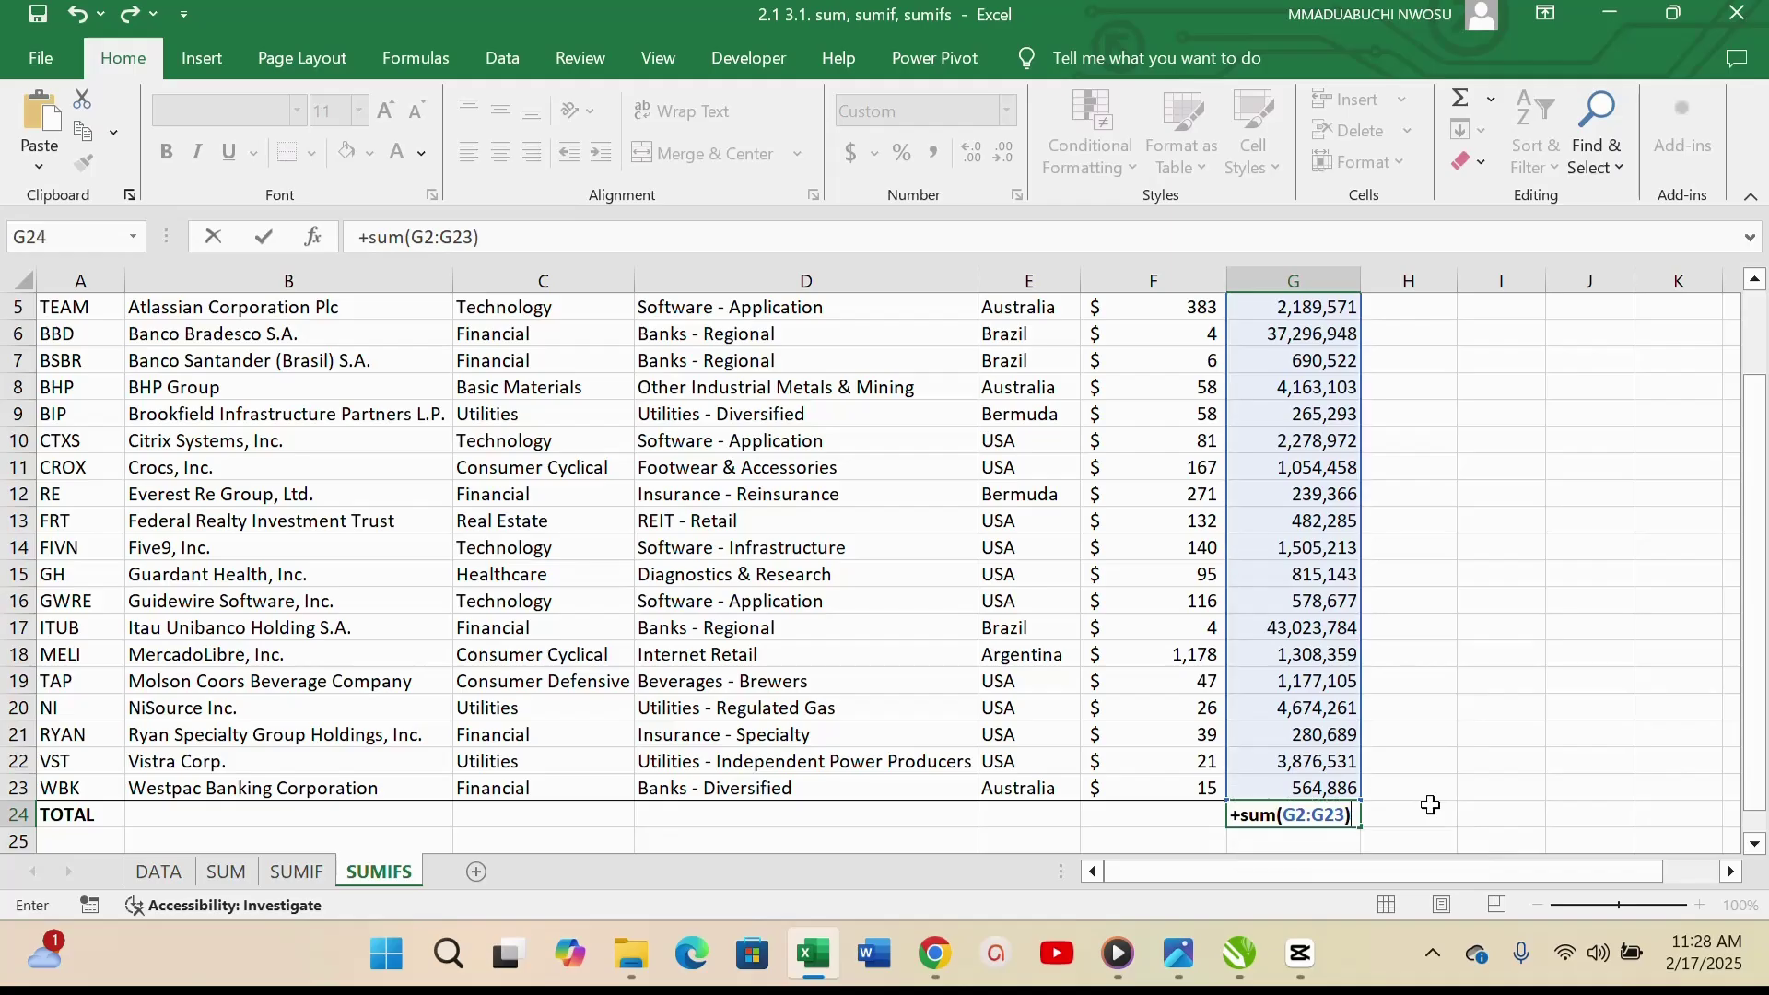
pyautogui.press('Return')
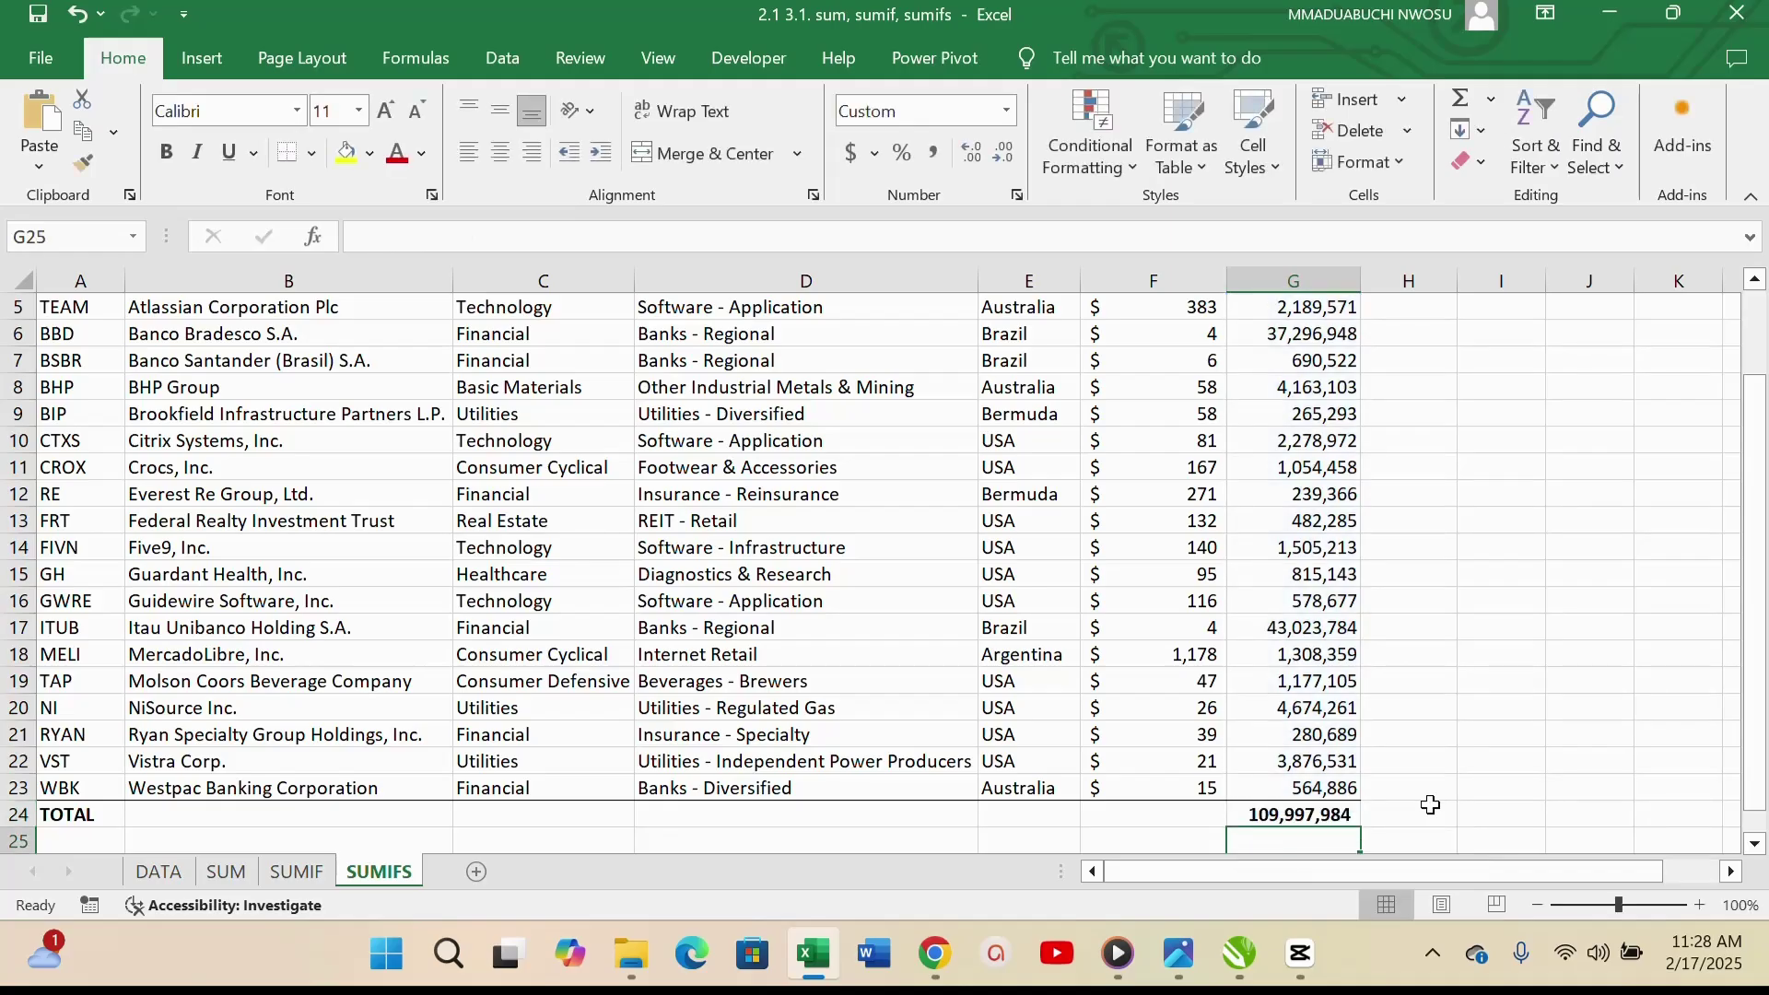
# Clear the sum formula from cell G24 on the SUMIFS sheet.
pyautogui.click(1313, 813)
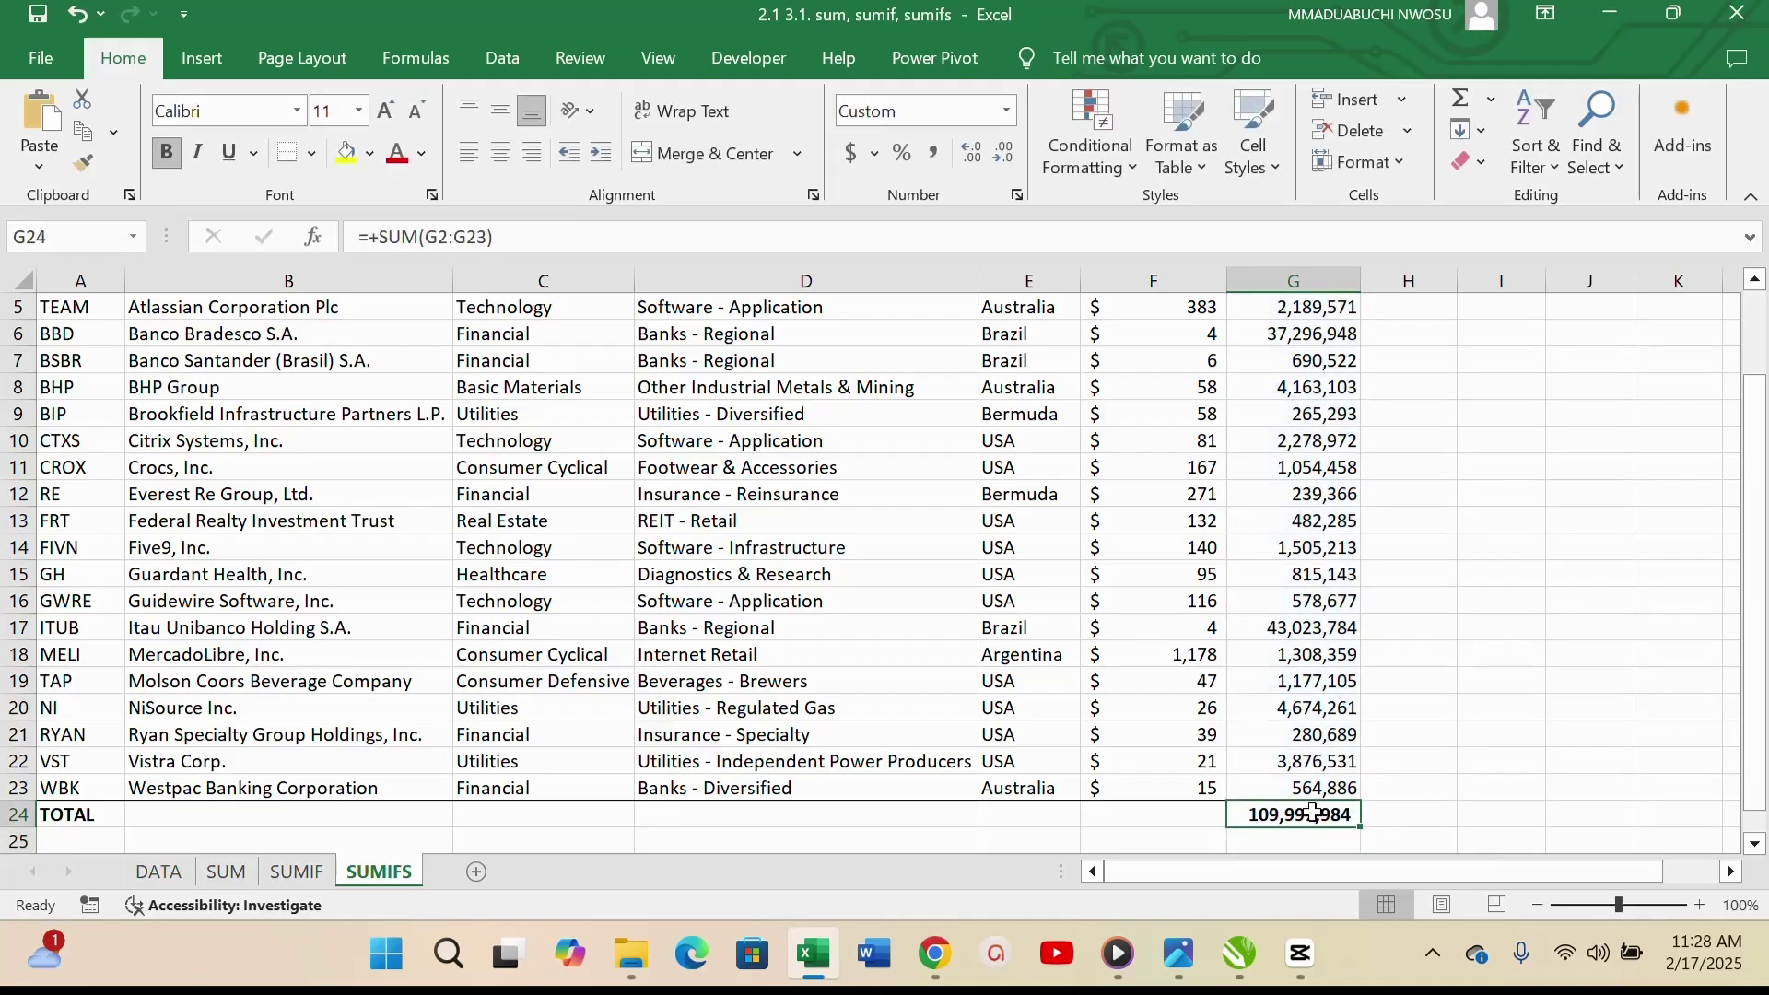
pyautogui.hotkey('ctrl', 'shift', 'Up')
pyautogui.press('BackSpace')
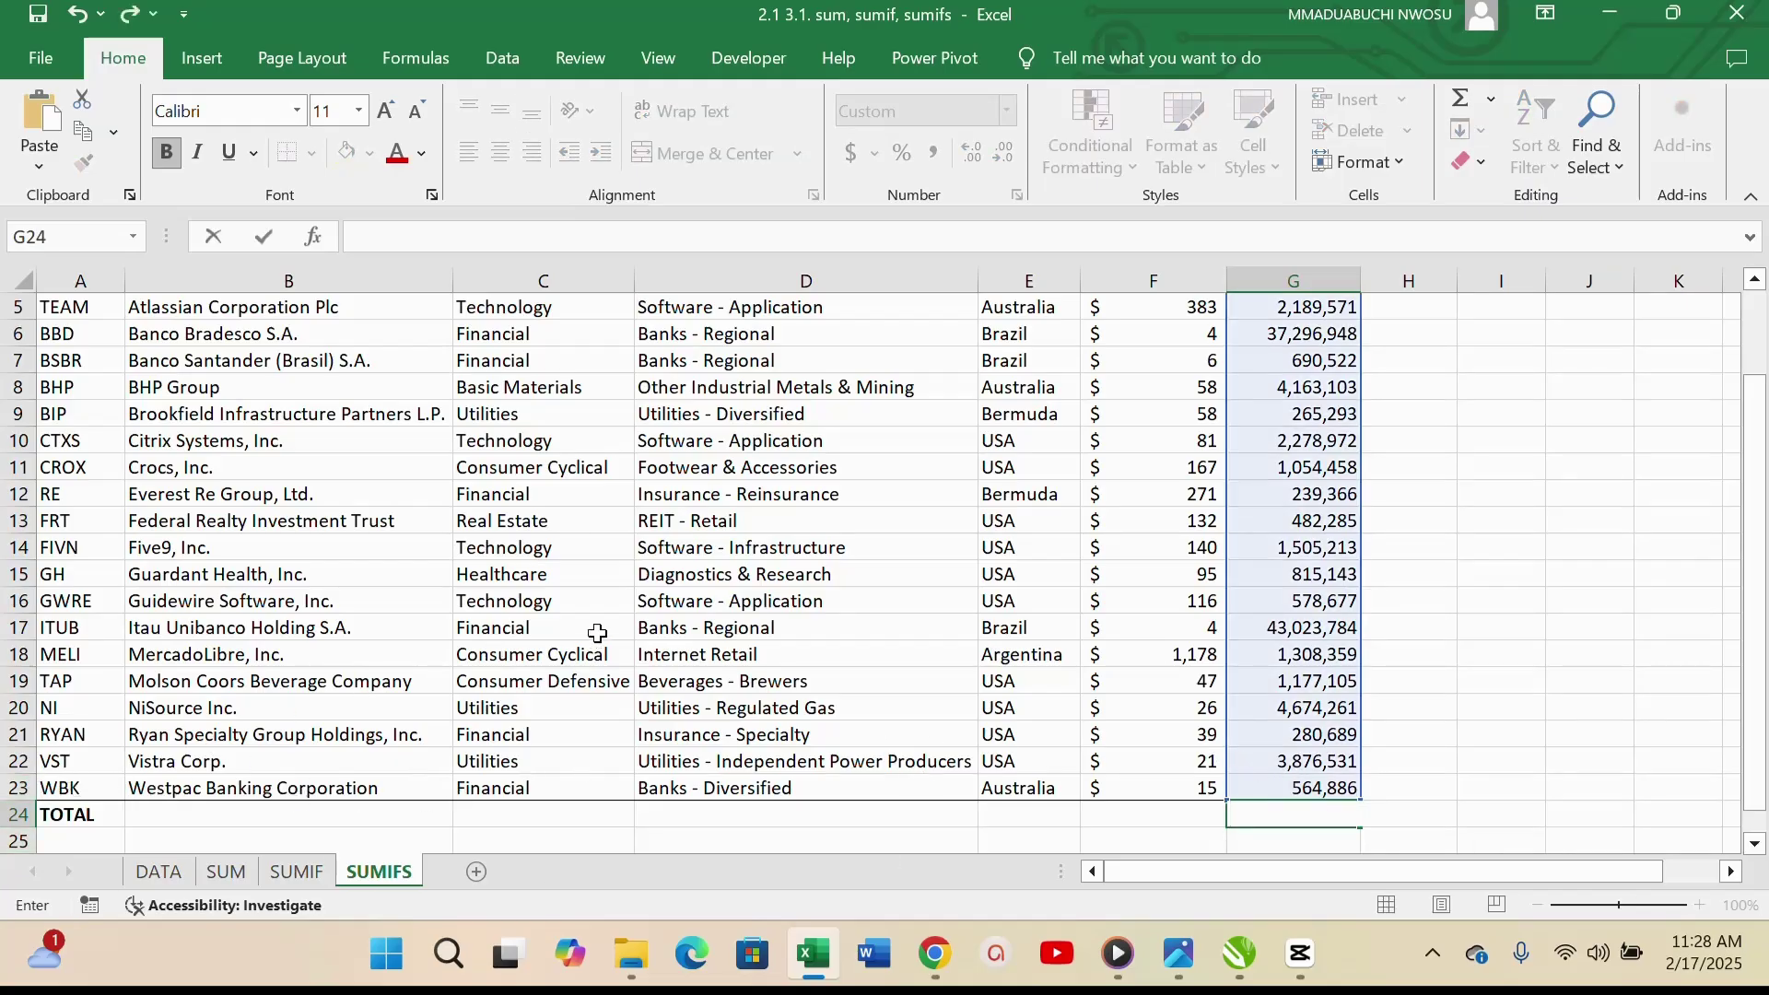
pyautogui.scroll(2, 594, 633)
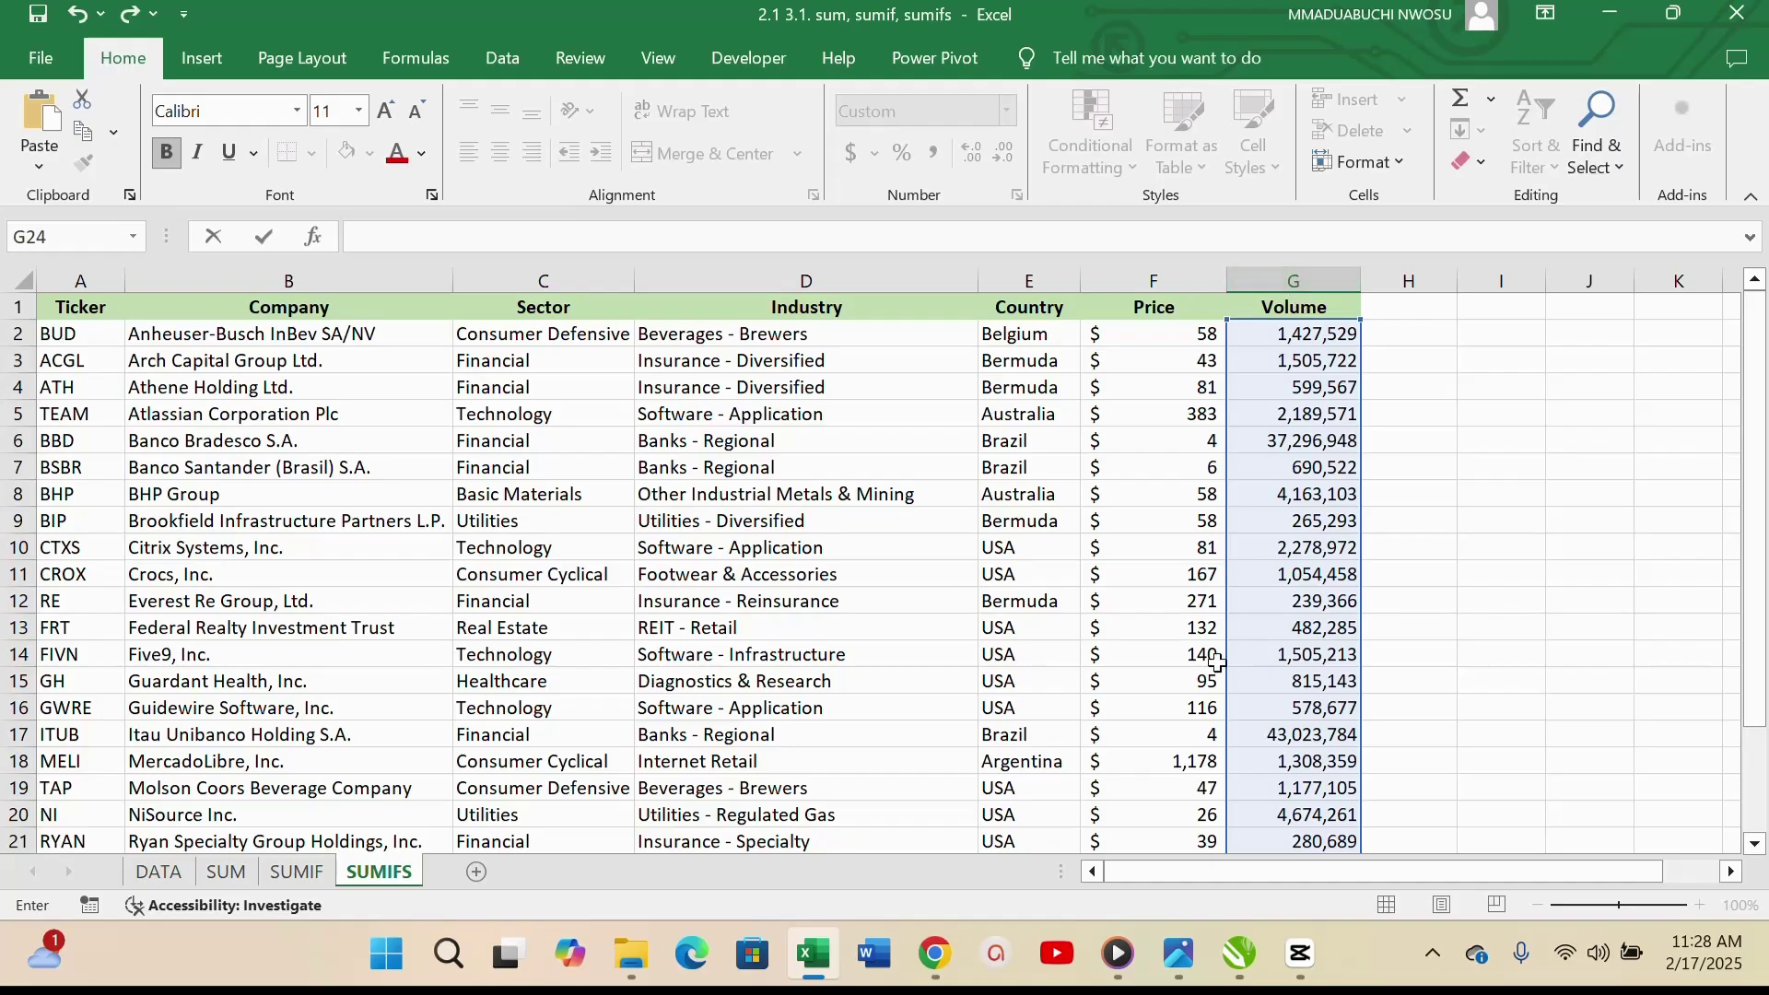
pyautogui.scroll(-4, 1216, 664)
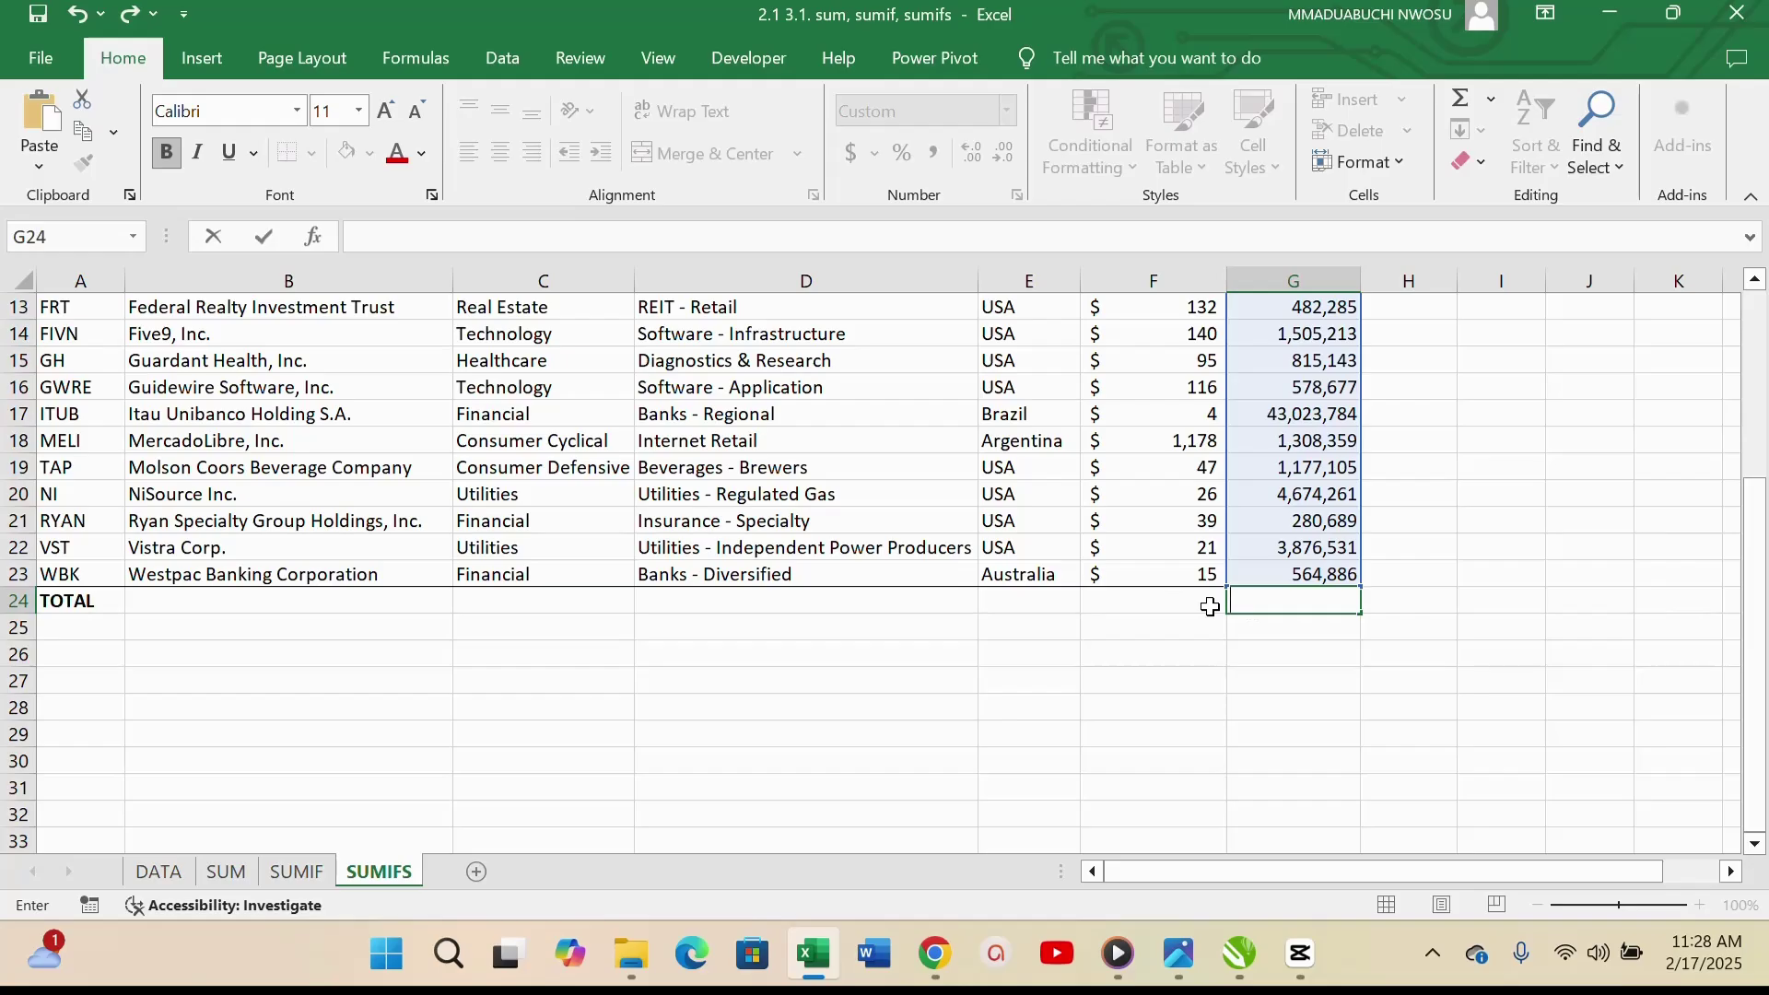
# Enter =SUM(G2:G23) in cell G24, choosing SUM from the function suggestions and writing the range manually.
pyautogui.write('=')
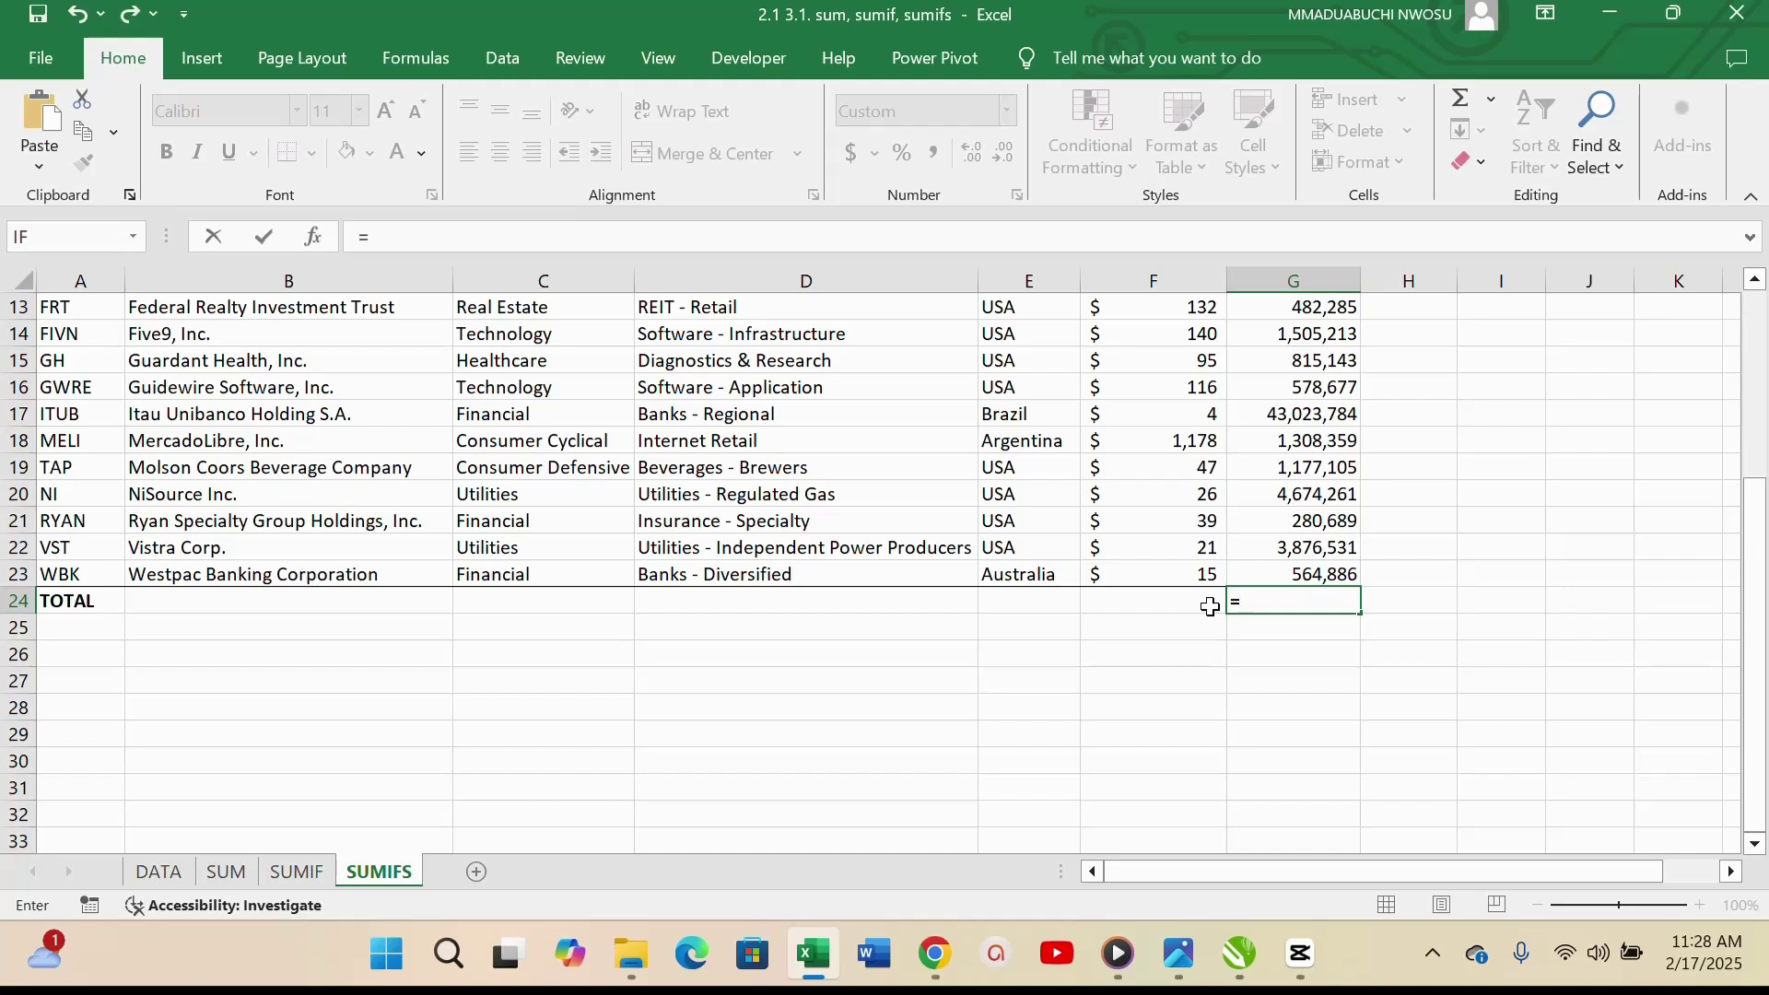
pyautogui.write('Sum')
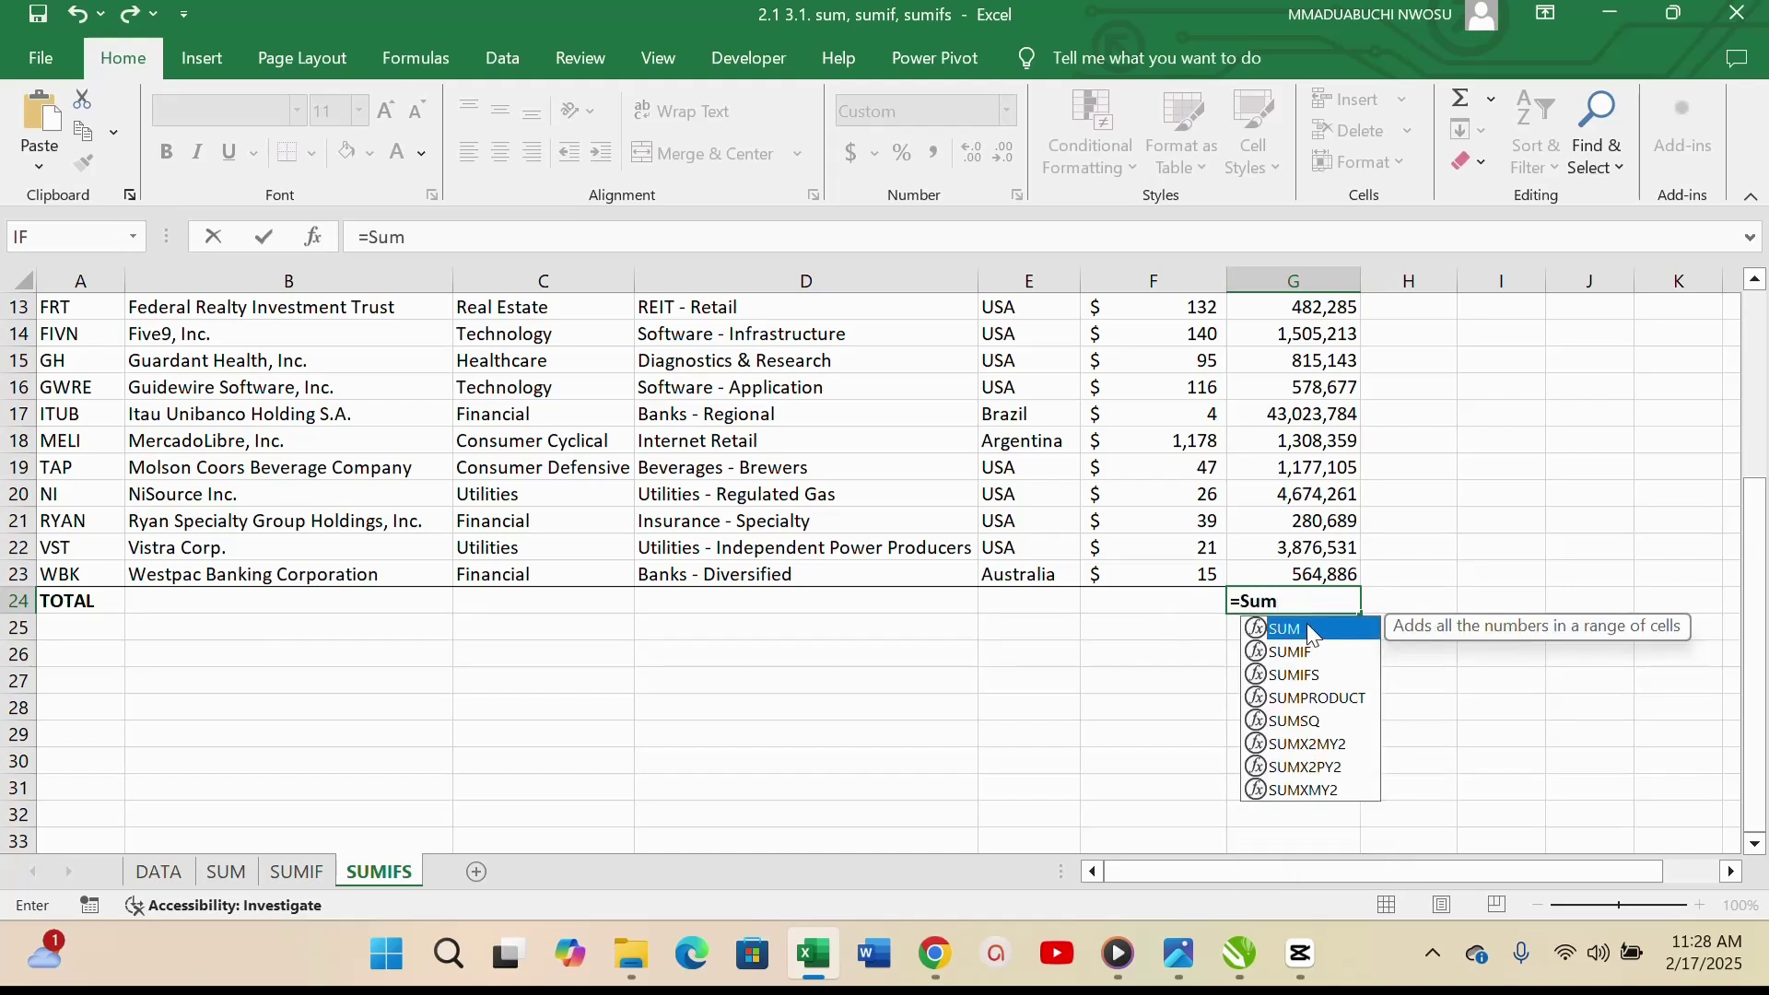
pyautogui.doubleClick(1309, 627)
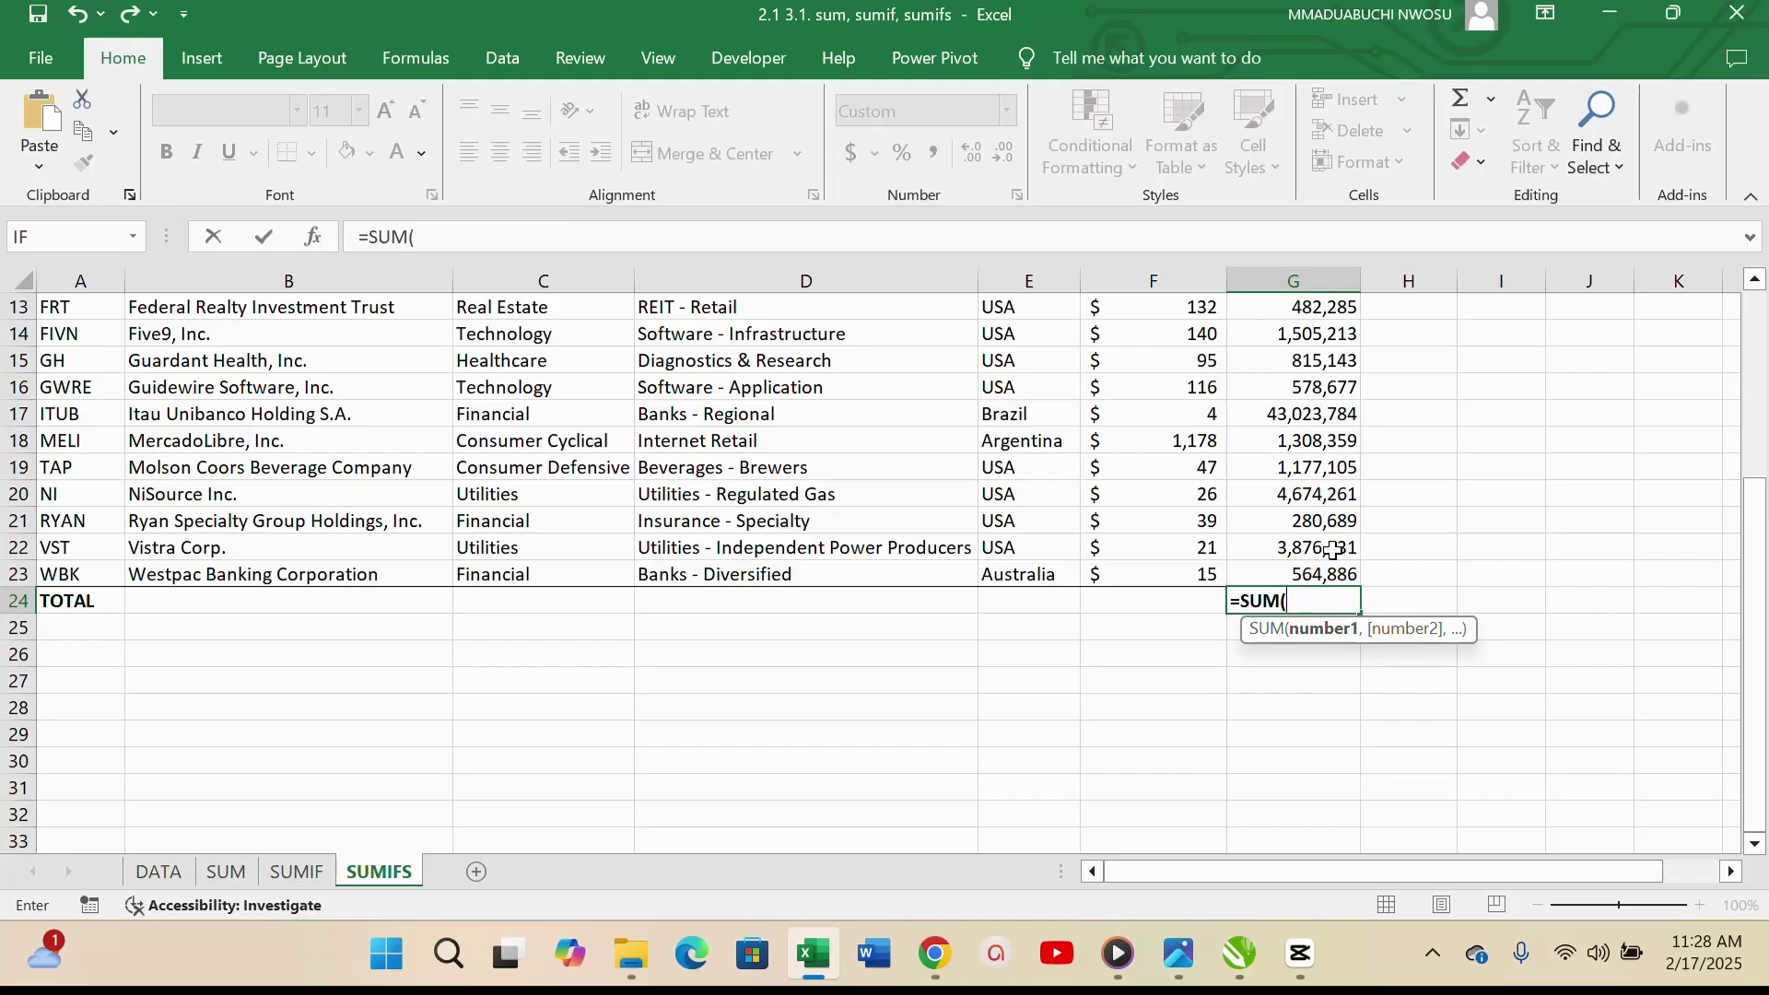
pyautogui.scroll(3, 1313, 645)
pyautogui.scroll(-1, 1313, 811)
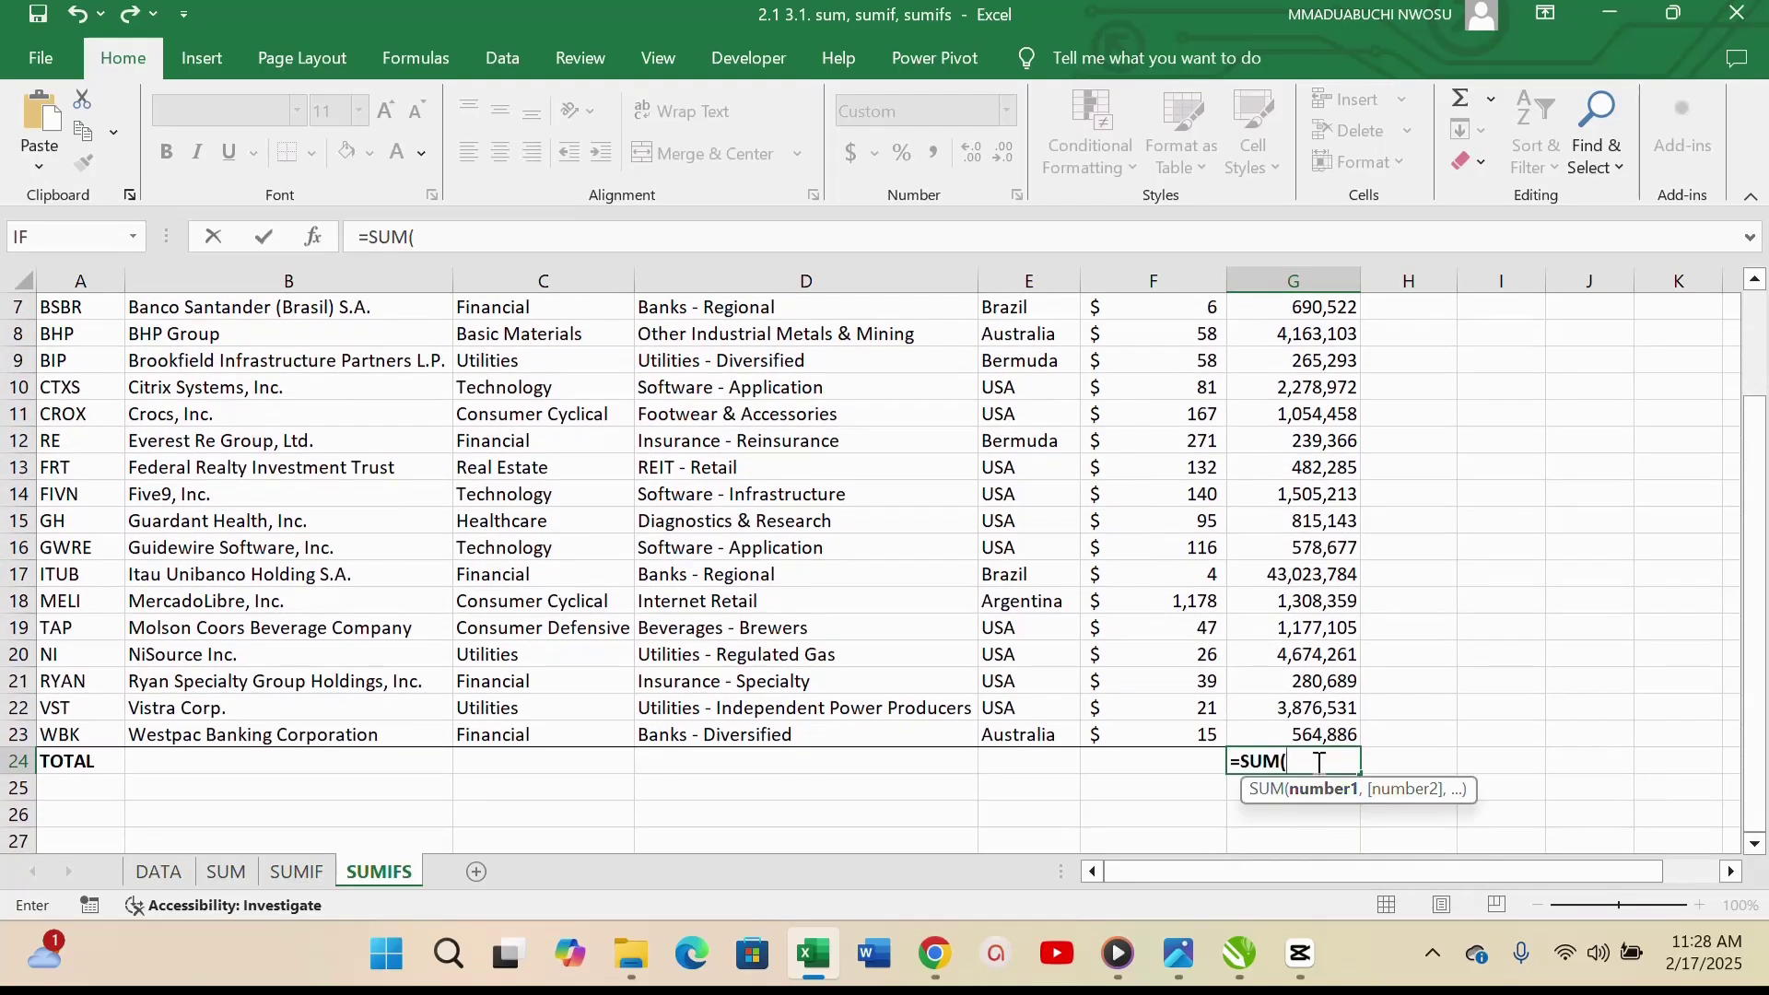
pyautogui.write('G')
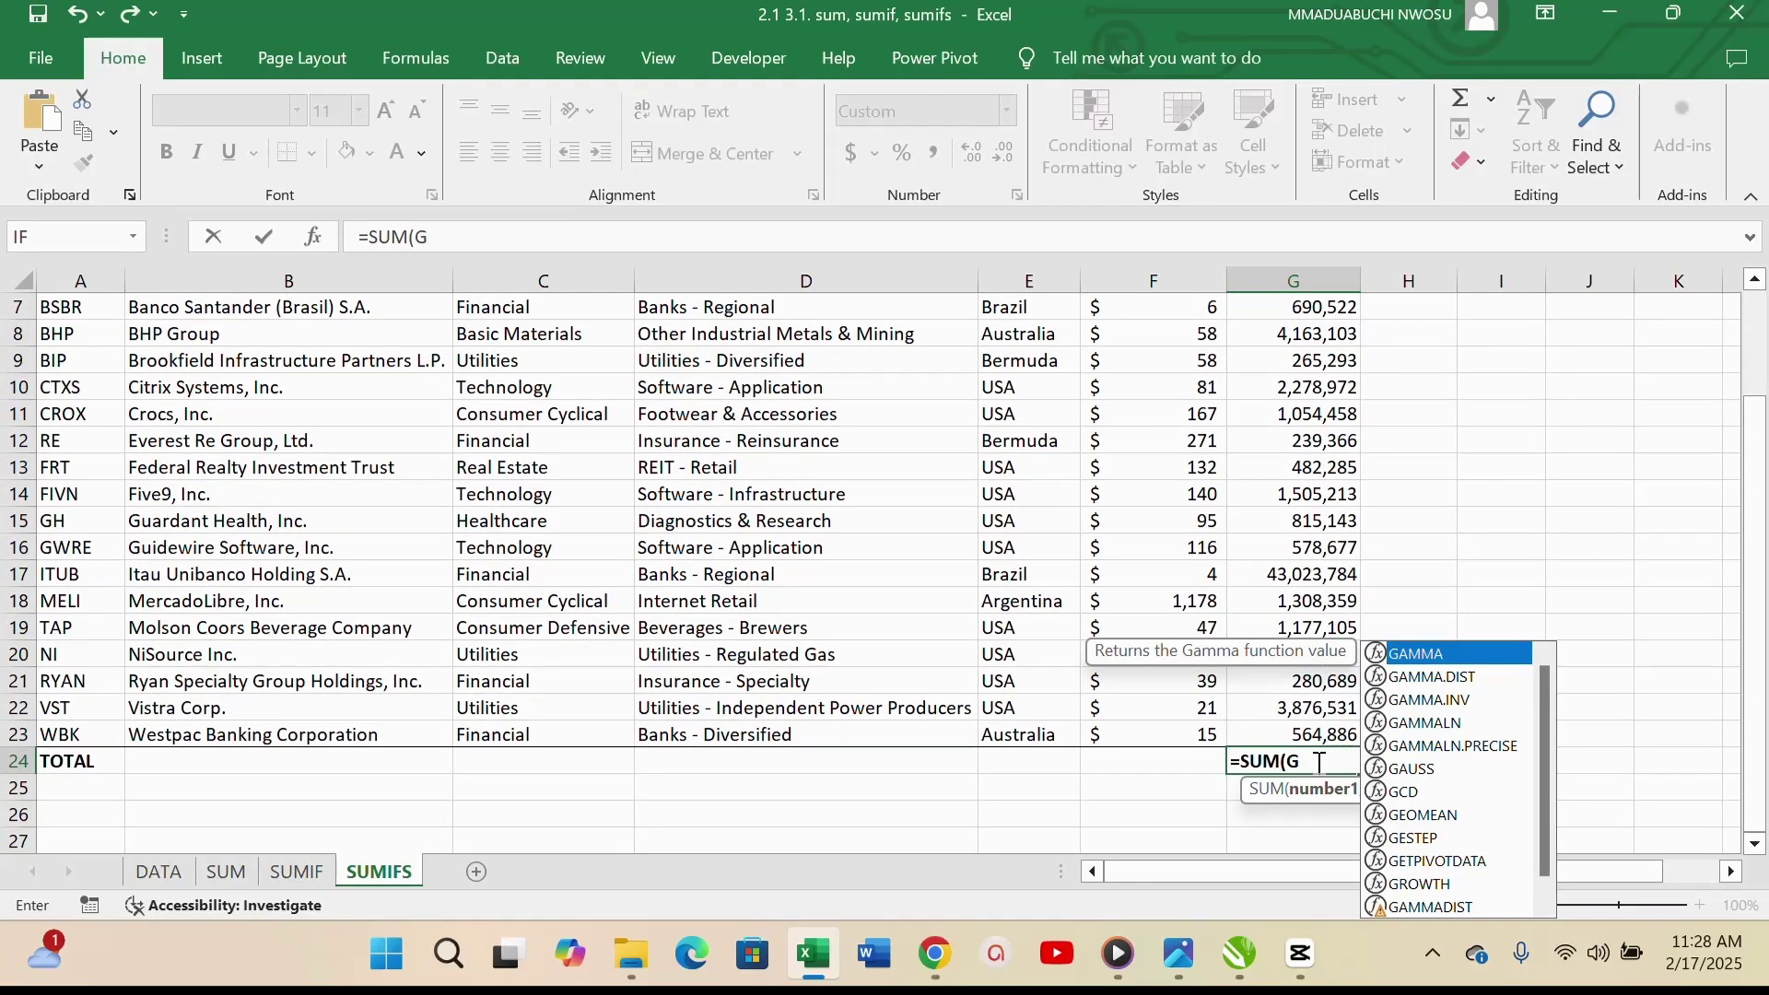
pyautogui.write('2')
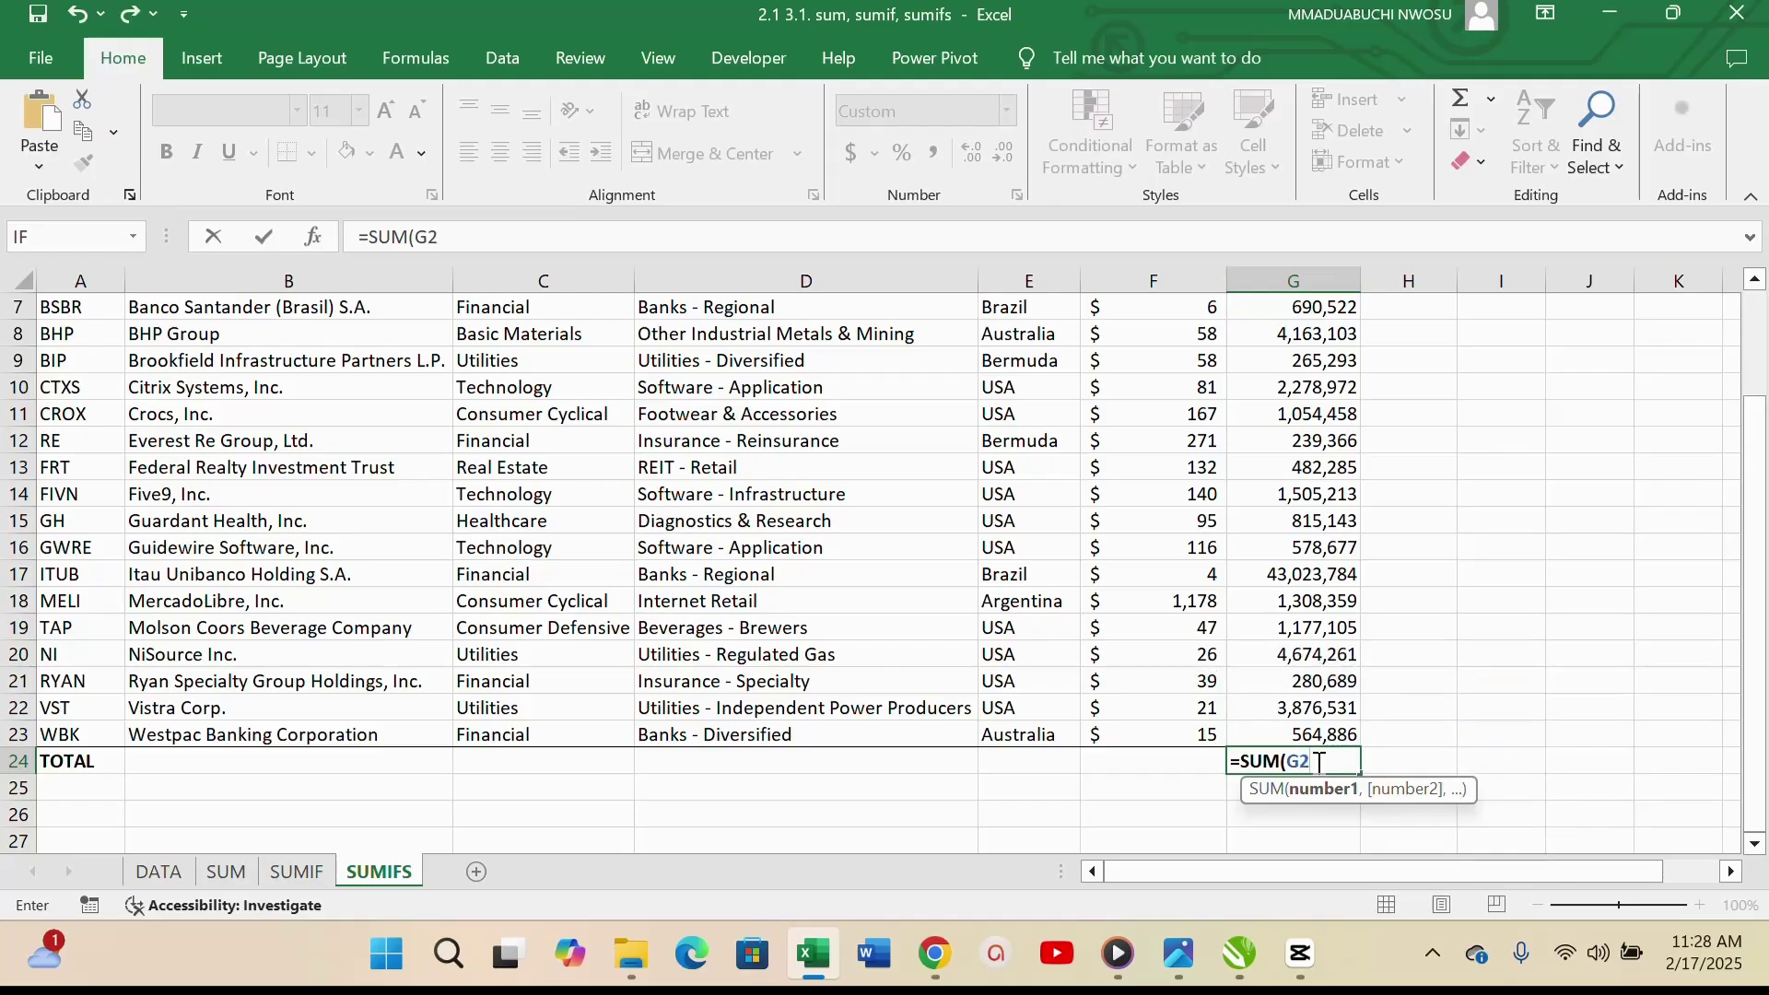
pyautogui.write(':G23)')
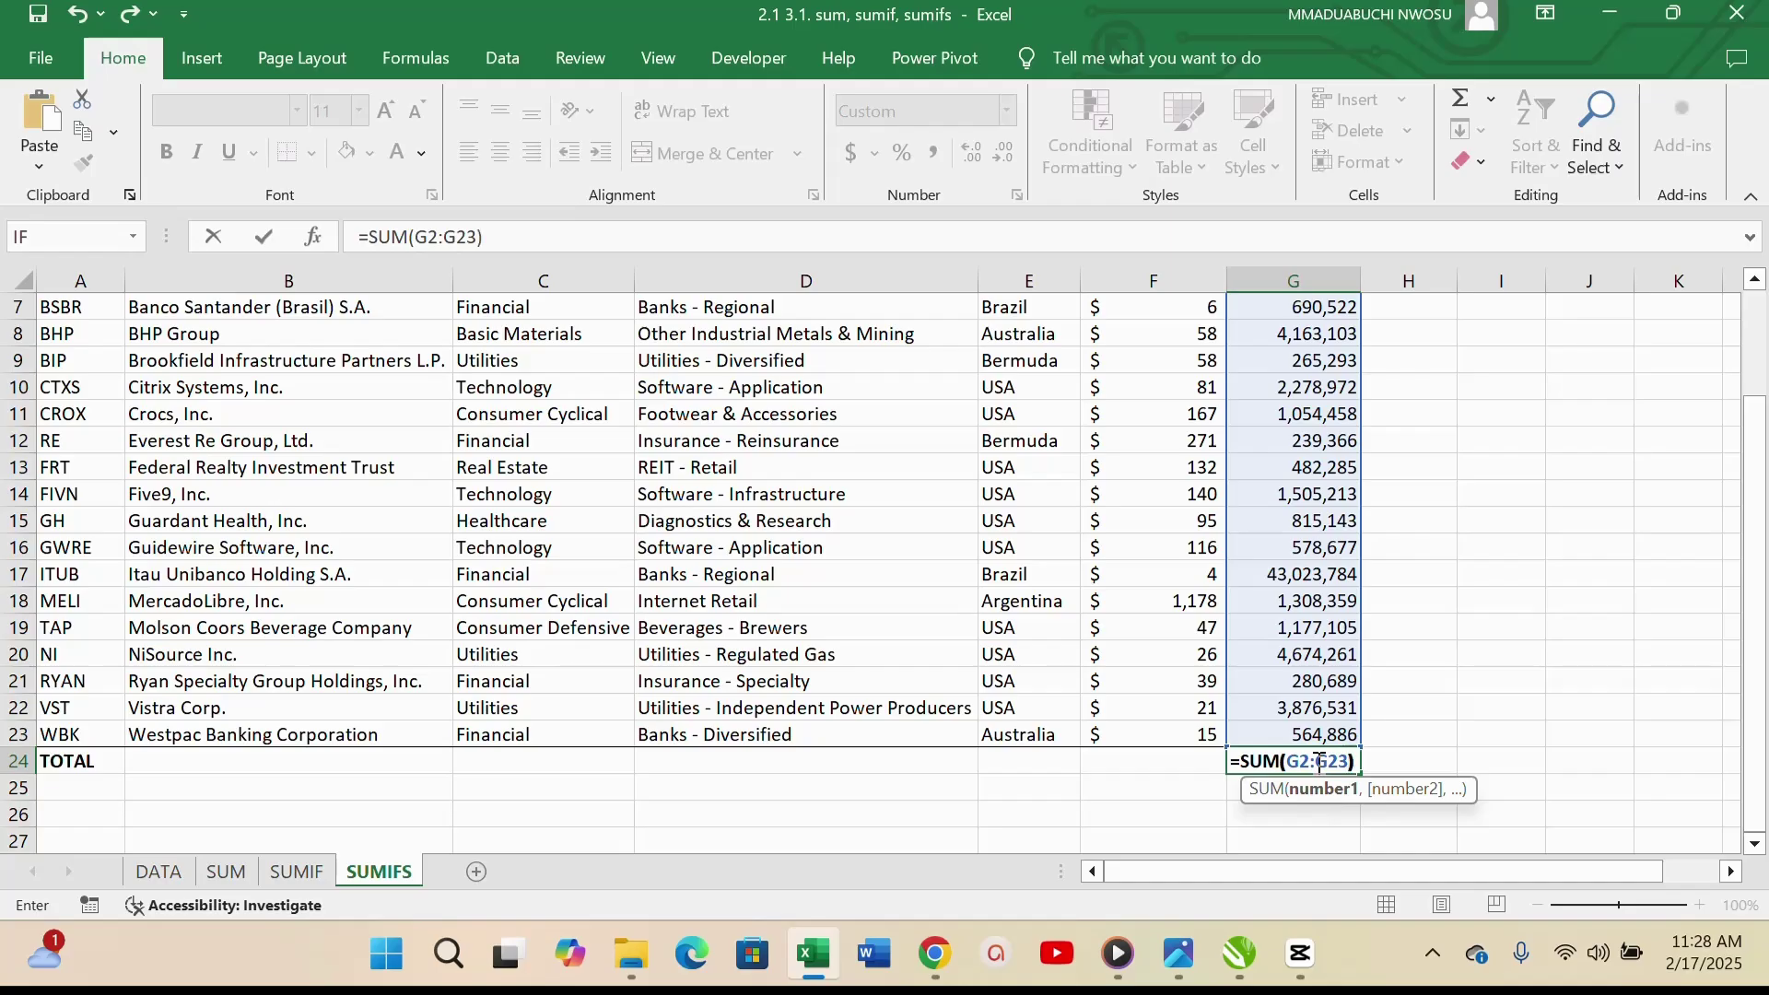
pyautogui.press('Return')
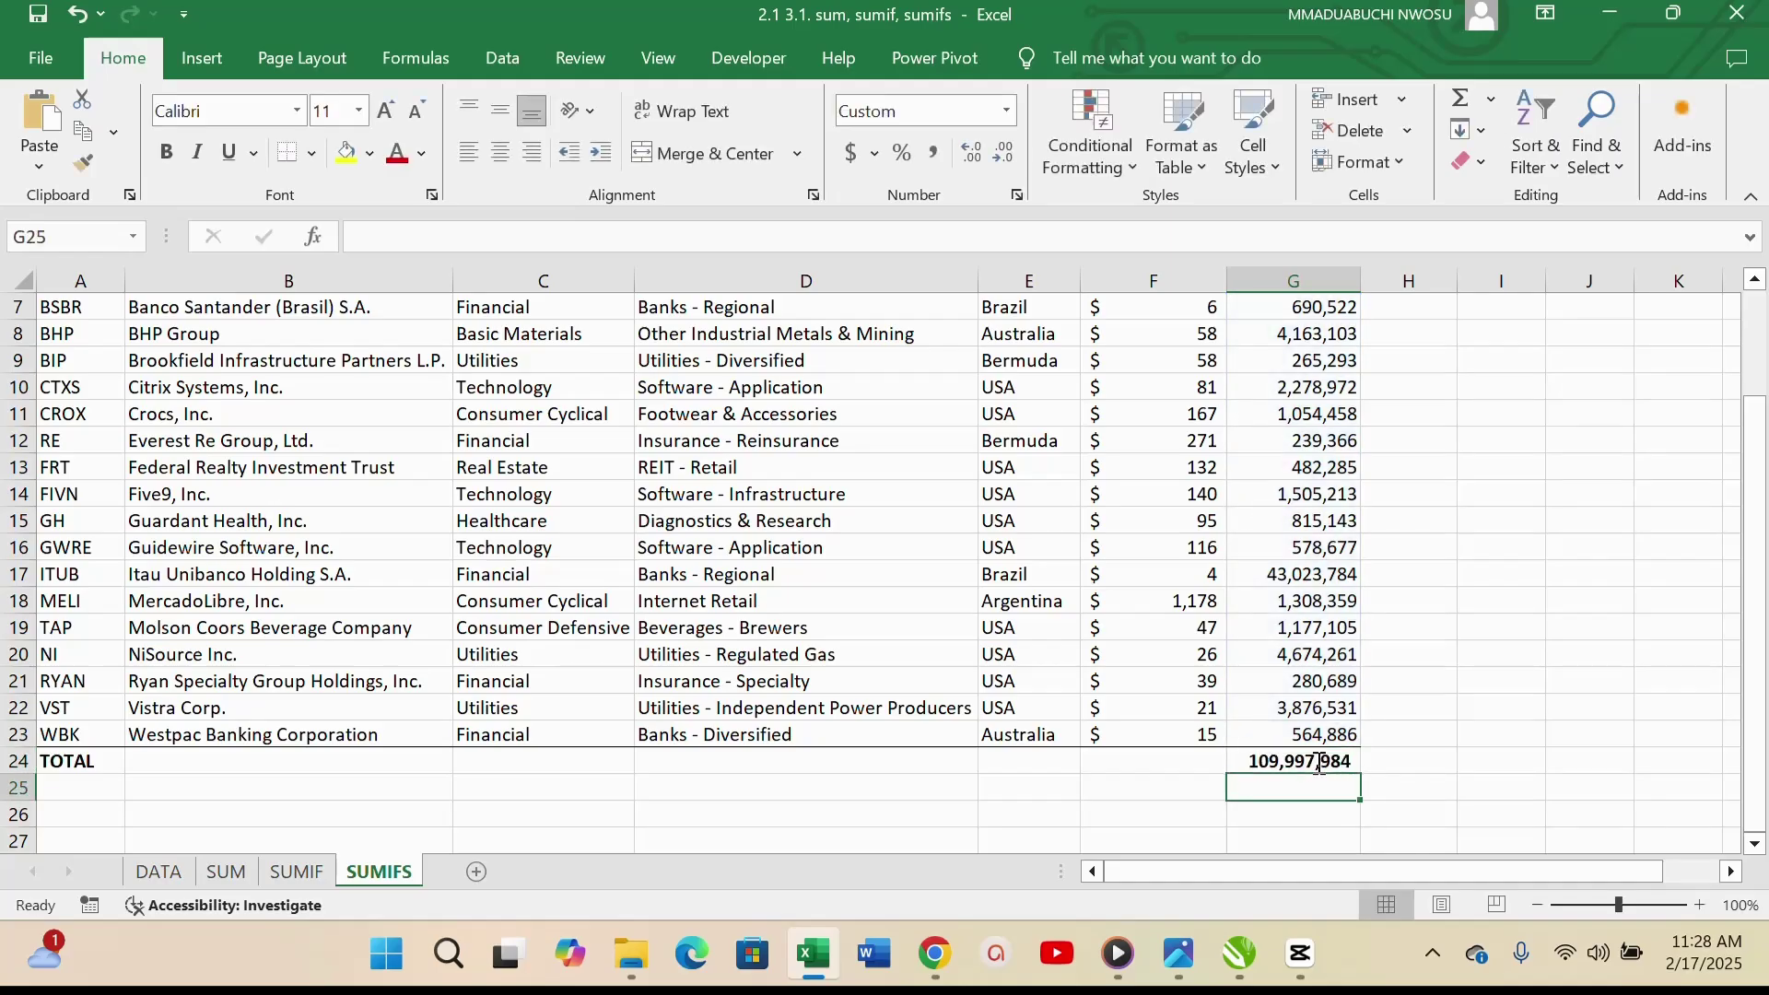
# Replace the formula in G24 with an AutoSum of the Volume column.
pyautogui.click(1309, 764)
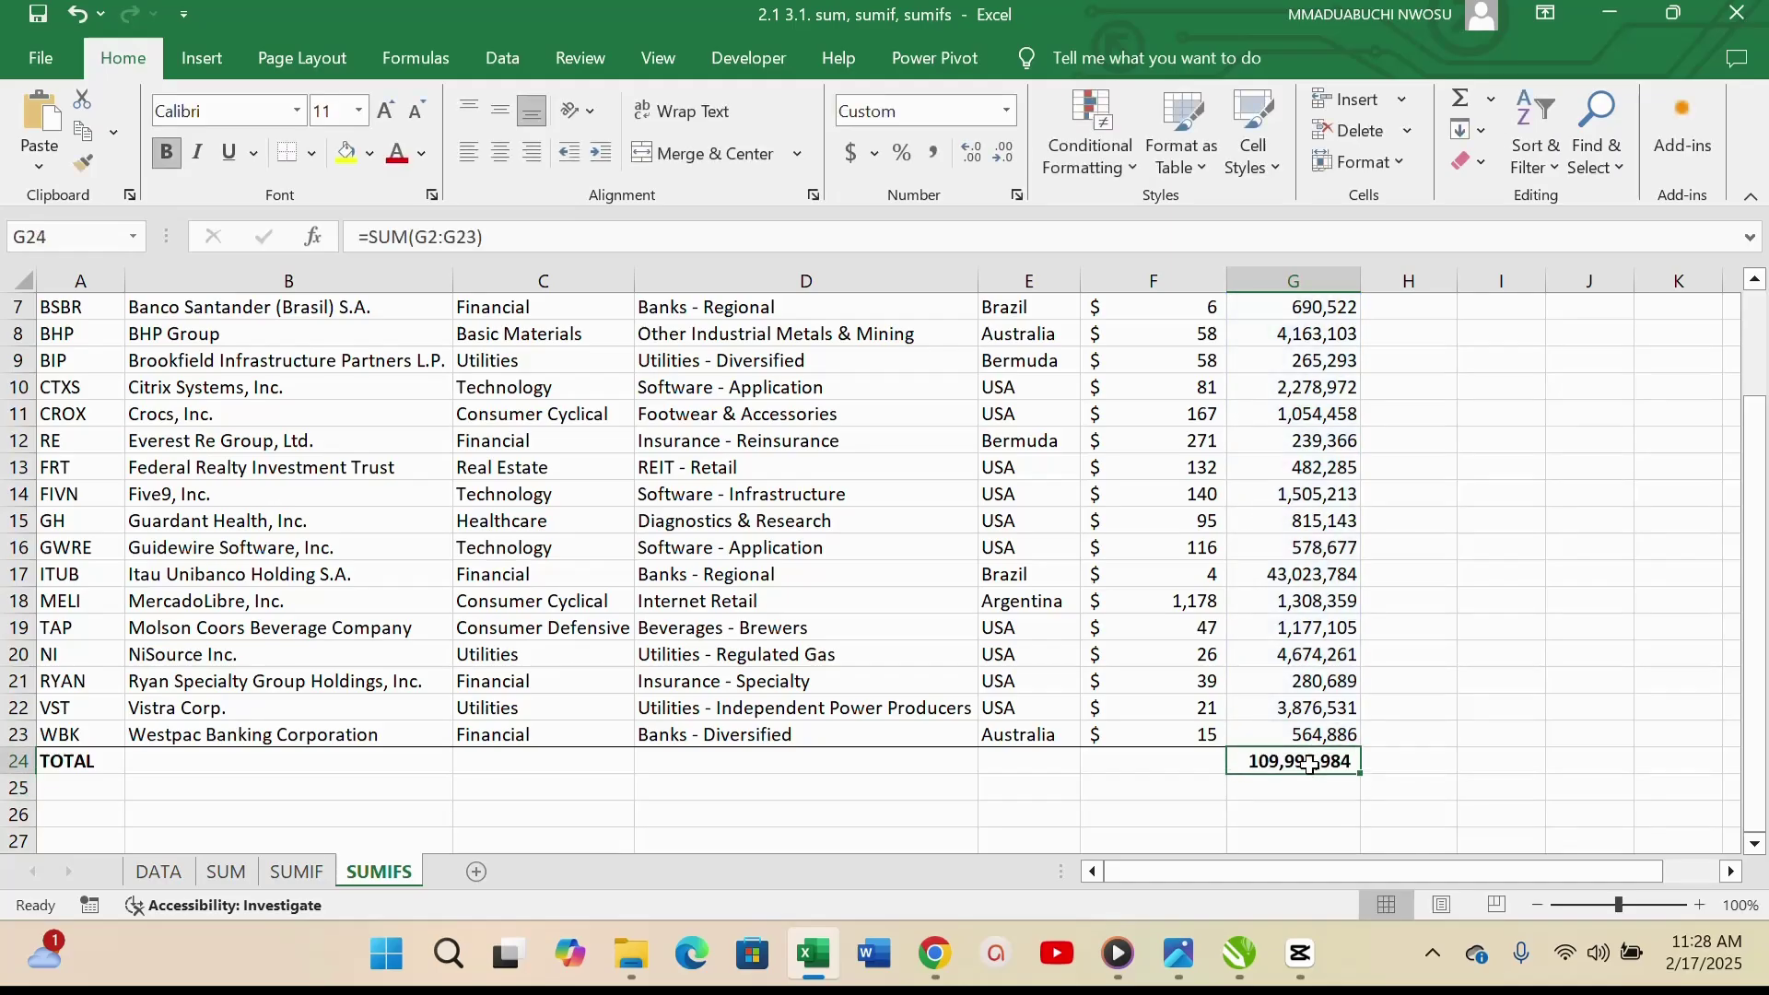
pyautogui.press('Delete')
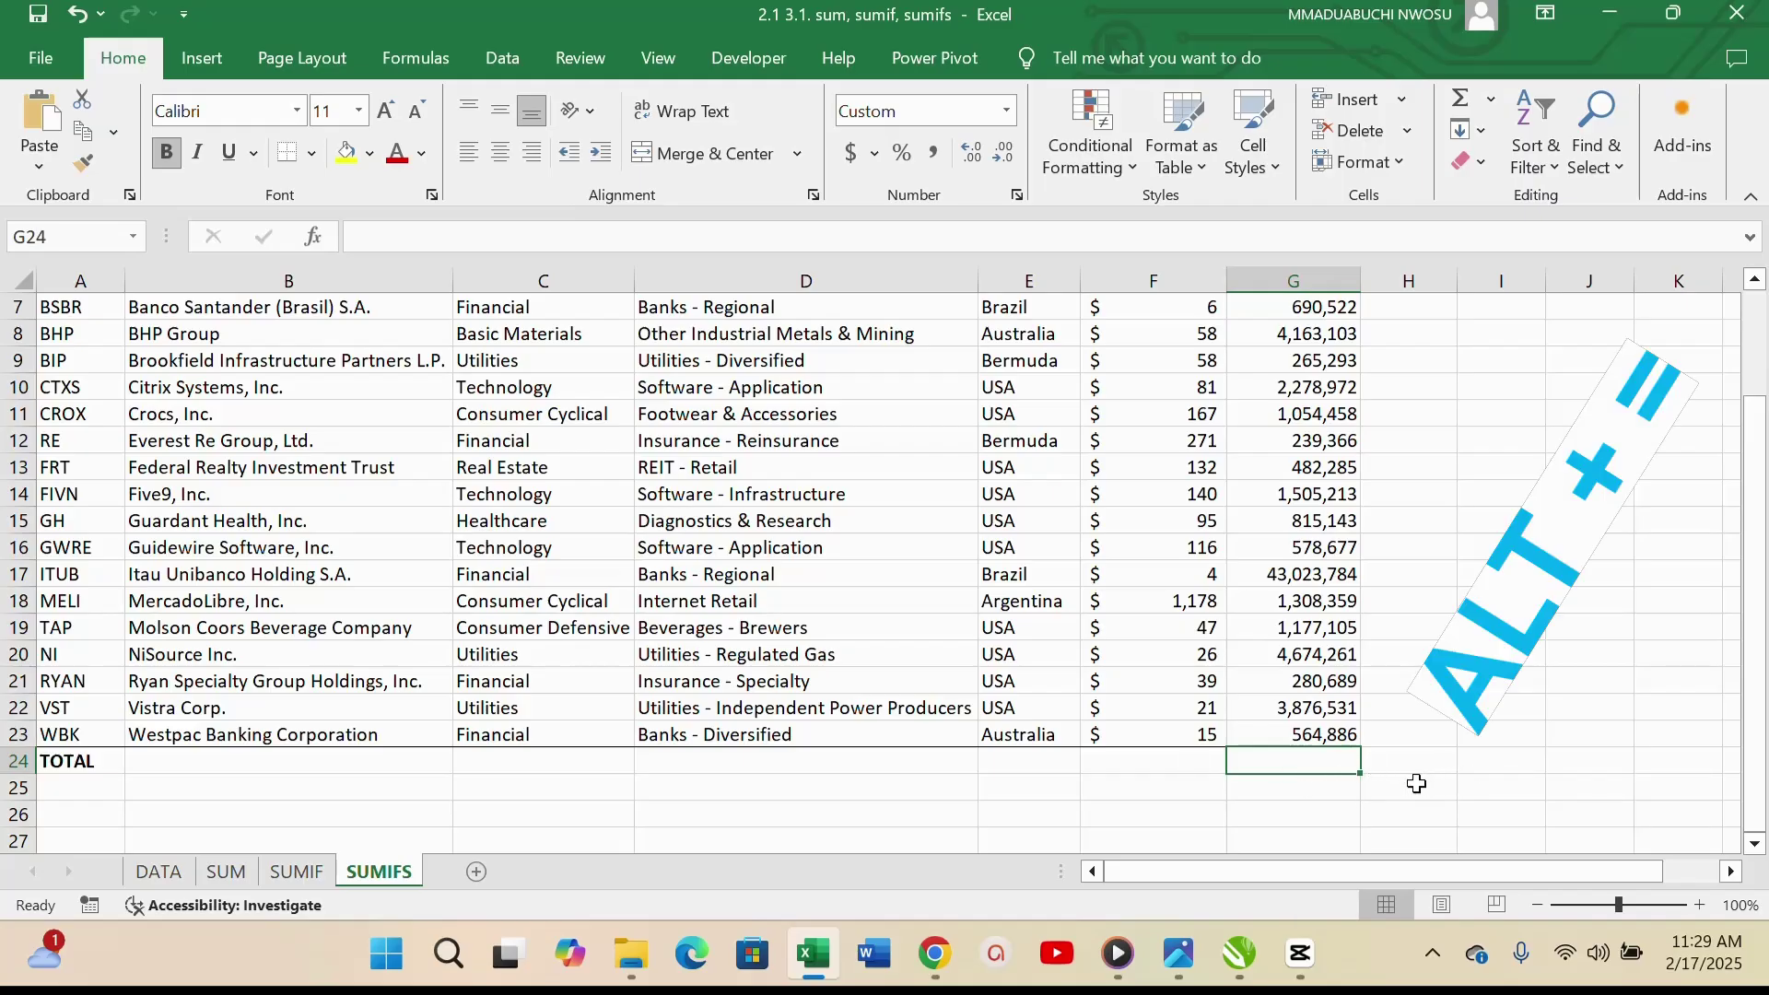
pyautogui.press('alt')
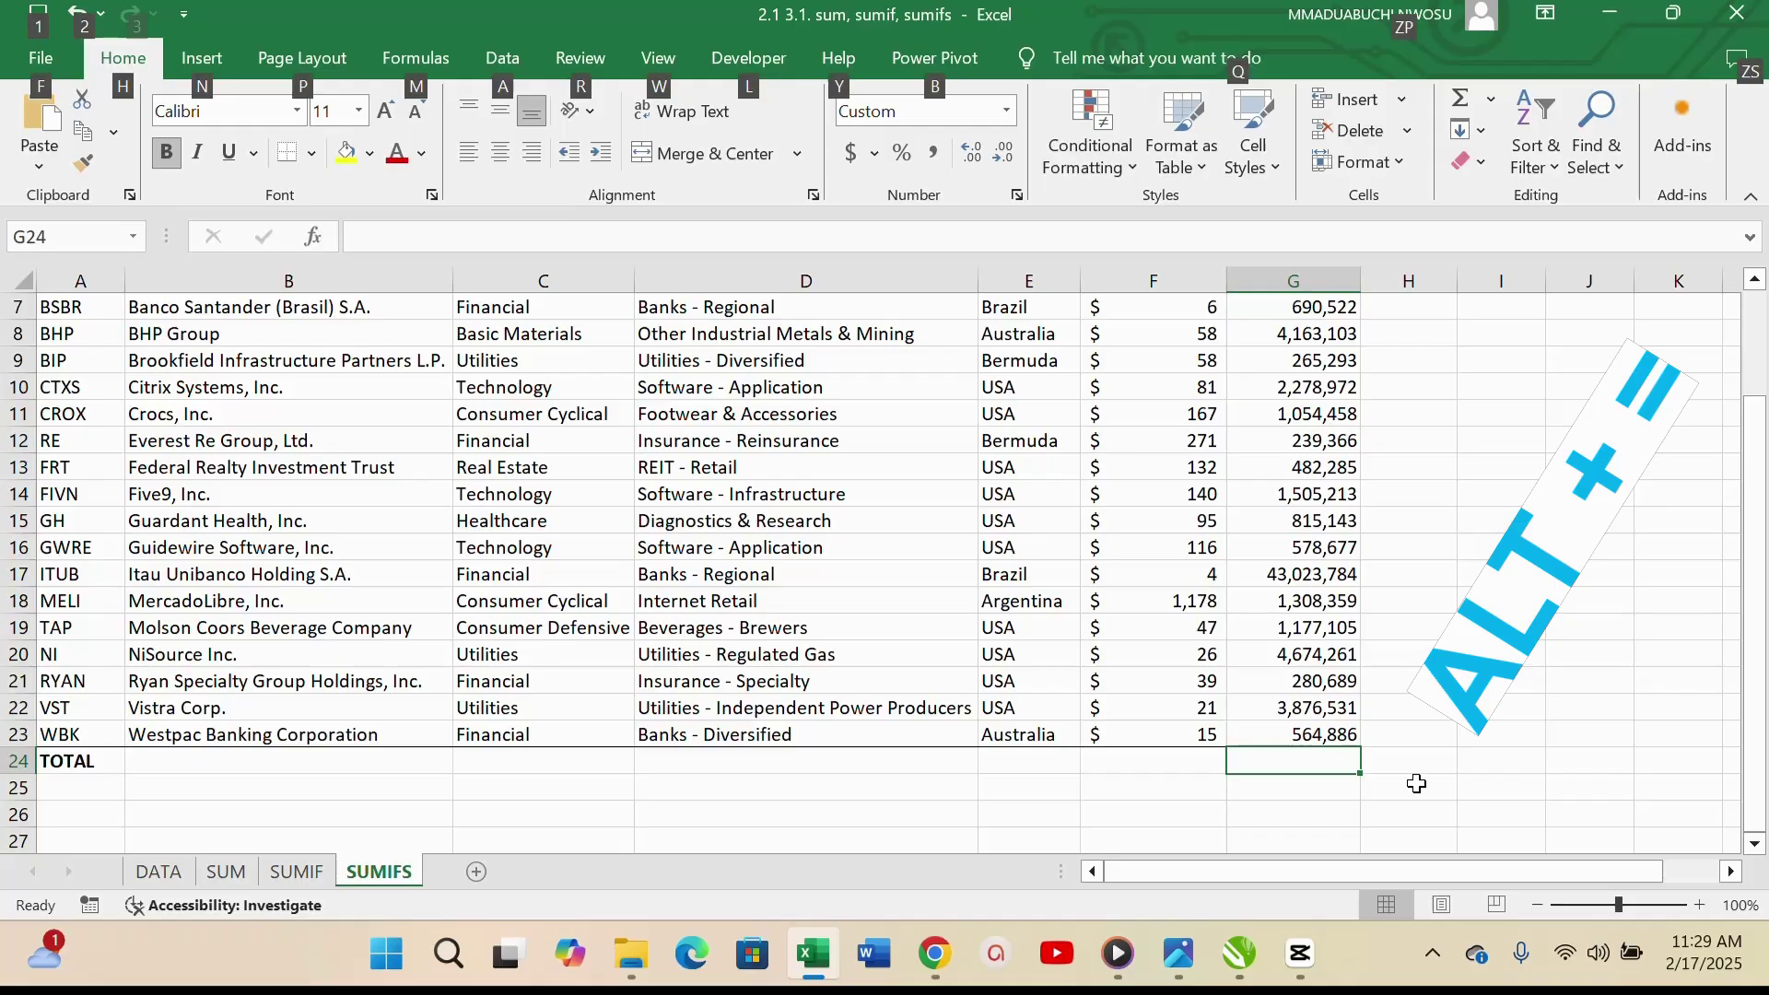
pyautogui.hotkey('alt', '=')
pyautogui.press('Return')
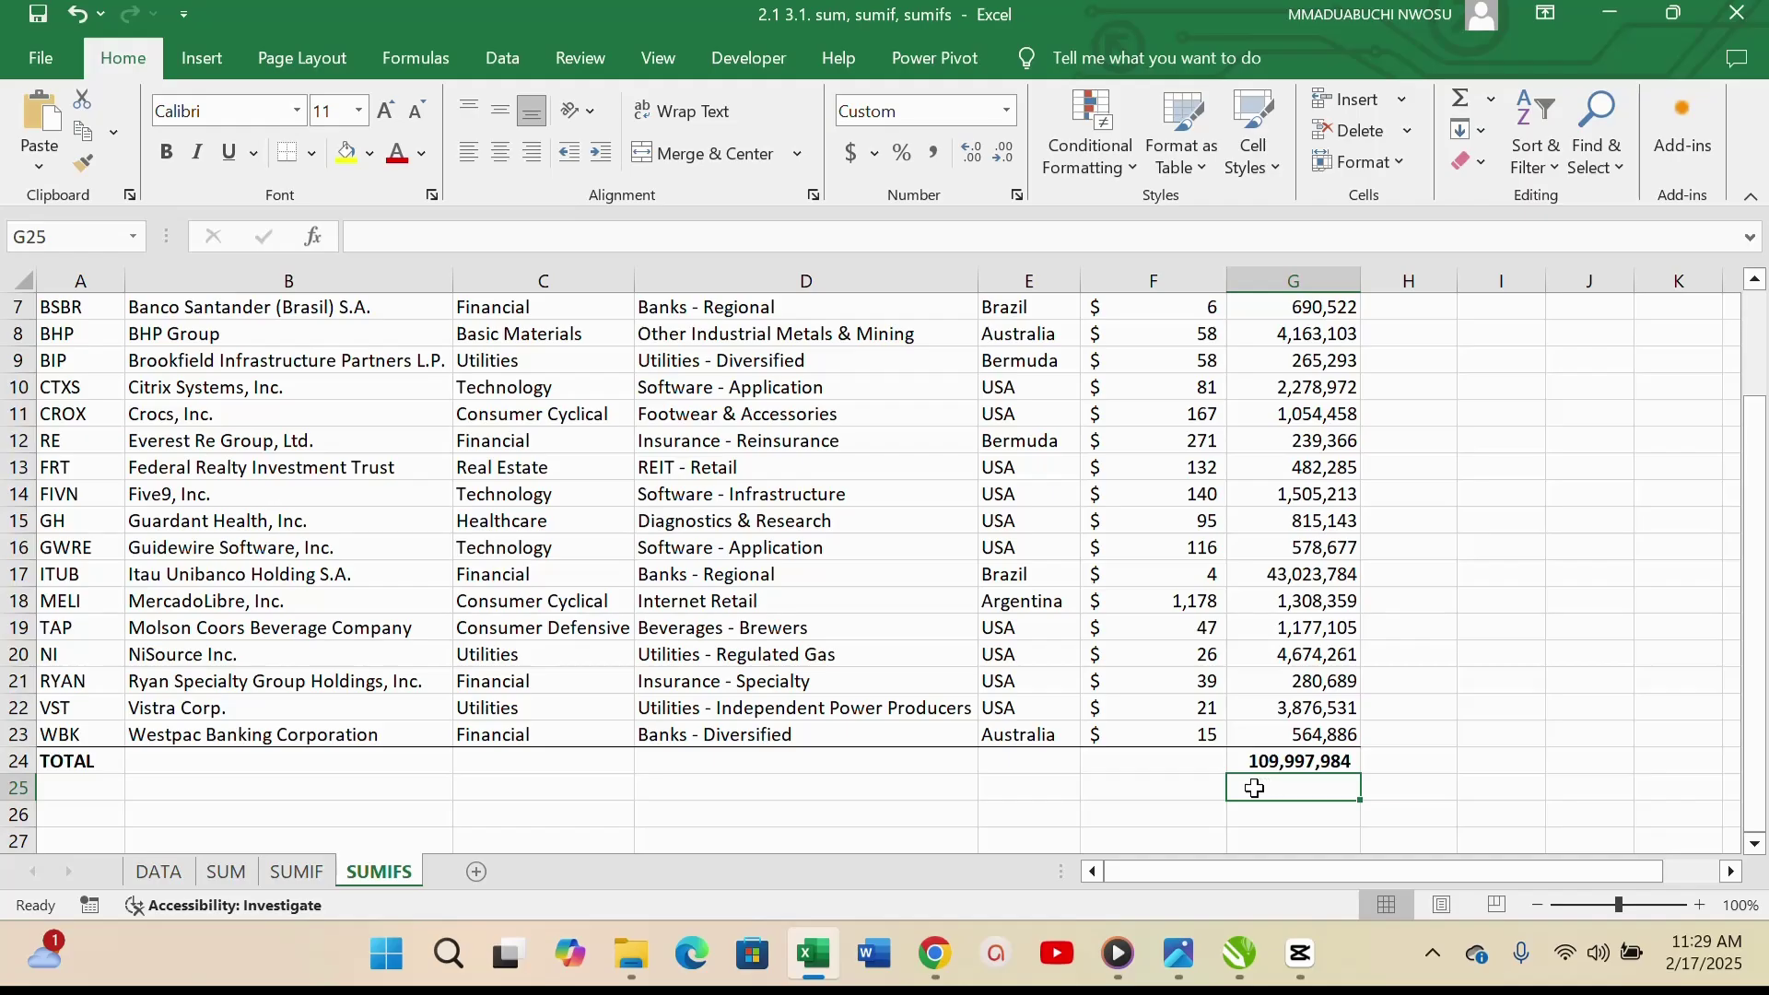
# Calculate the total volume in cell G24 of the DATA sheet with an AutoSum of G2:G23.
pyautogui.click(175, 874)
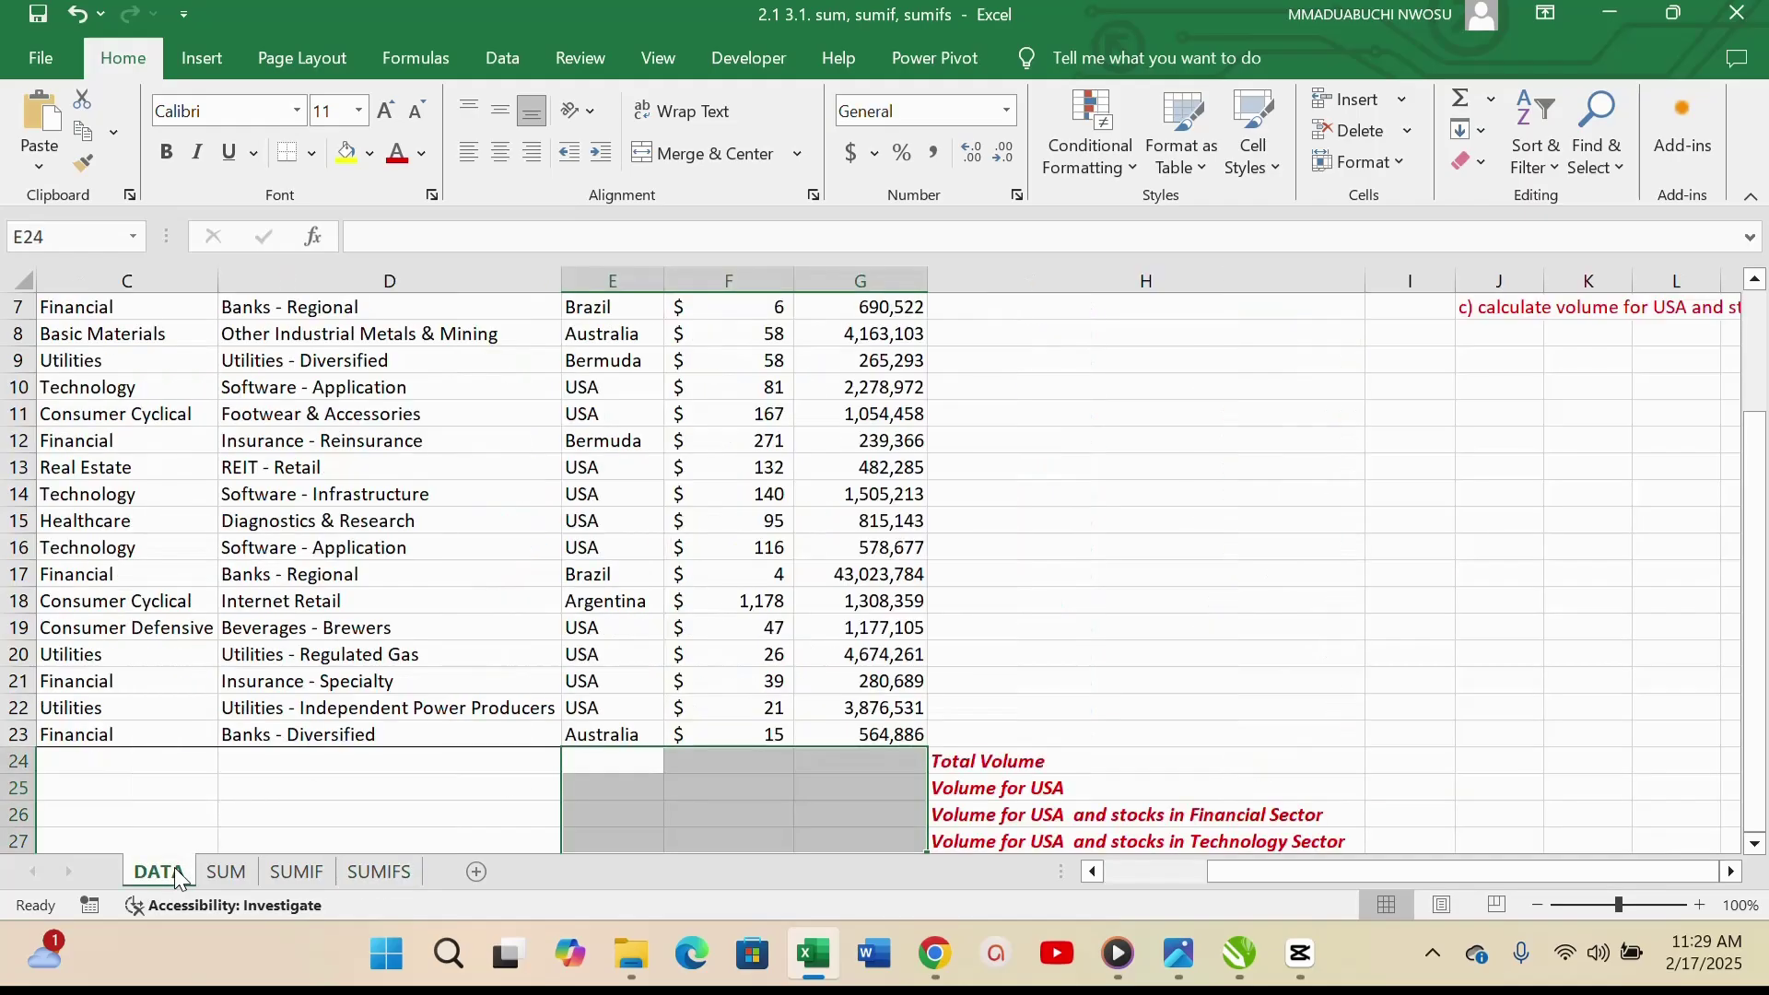
pyautogui.click(856, 791)
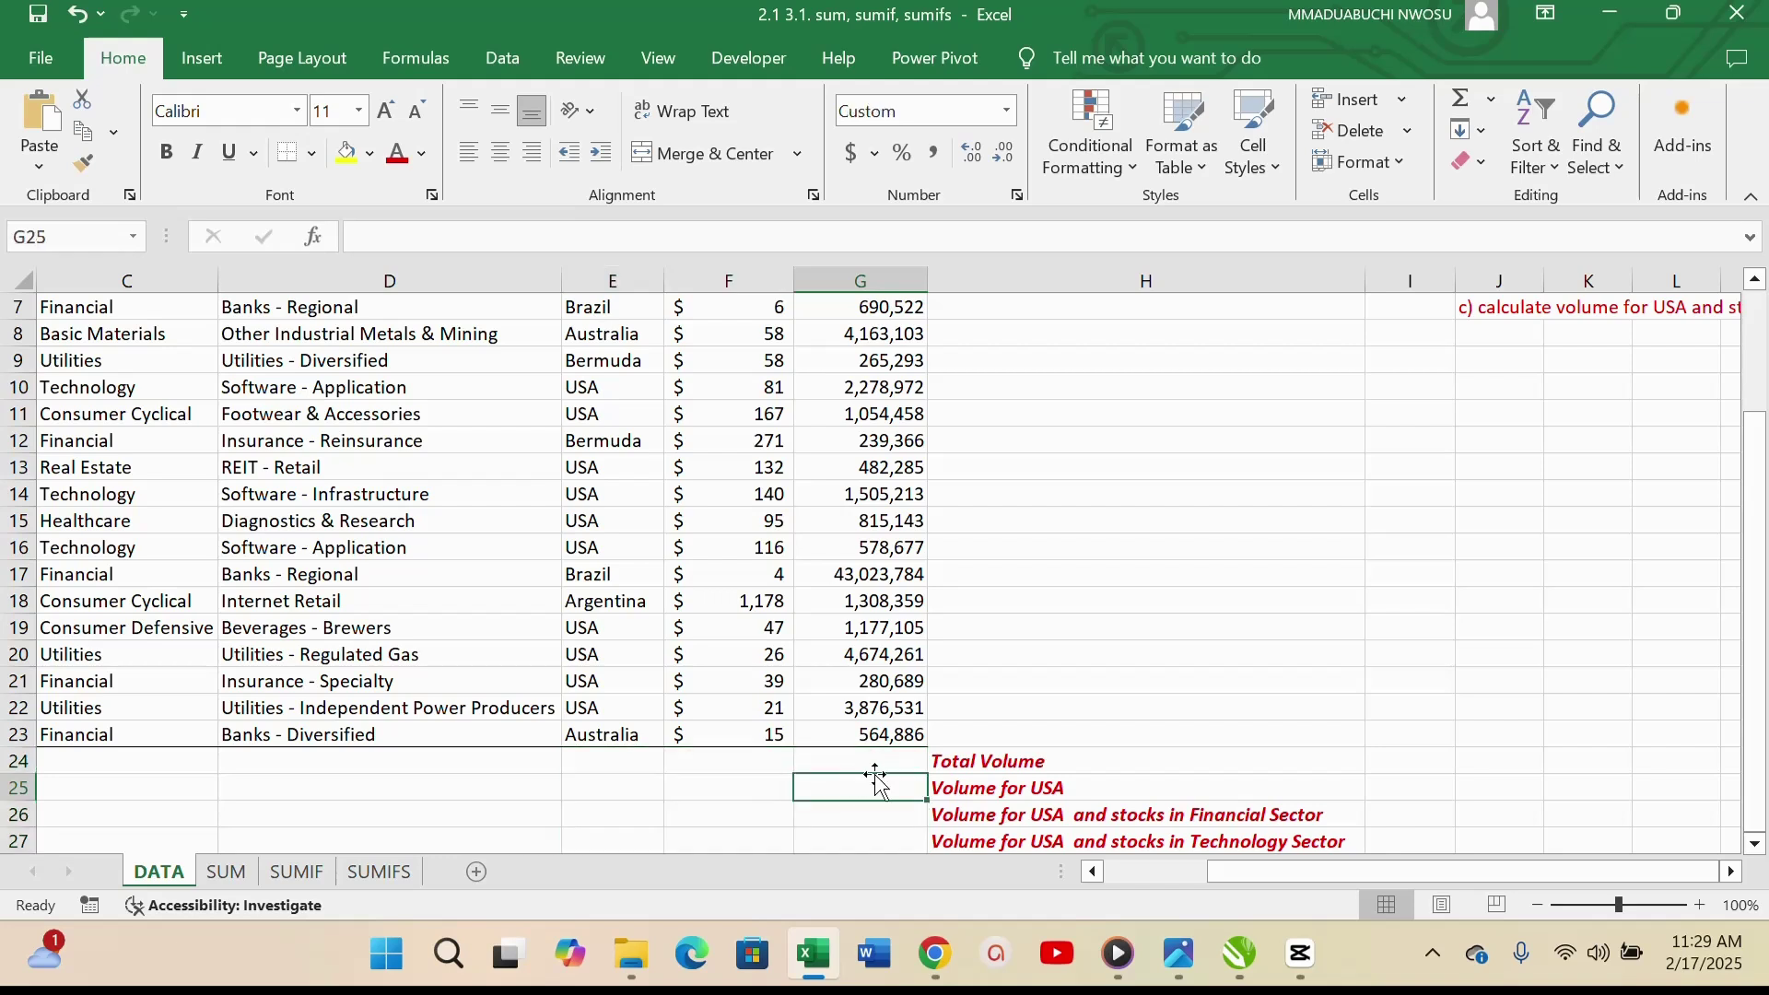
pyautogui.click(896, 761)
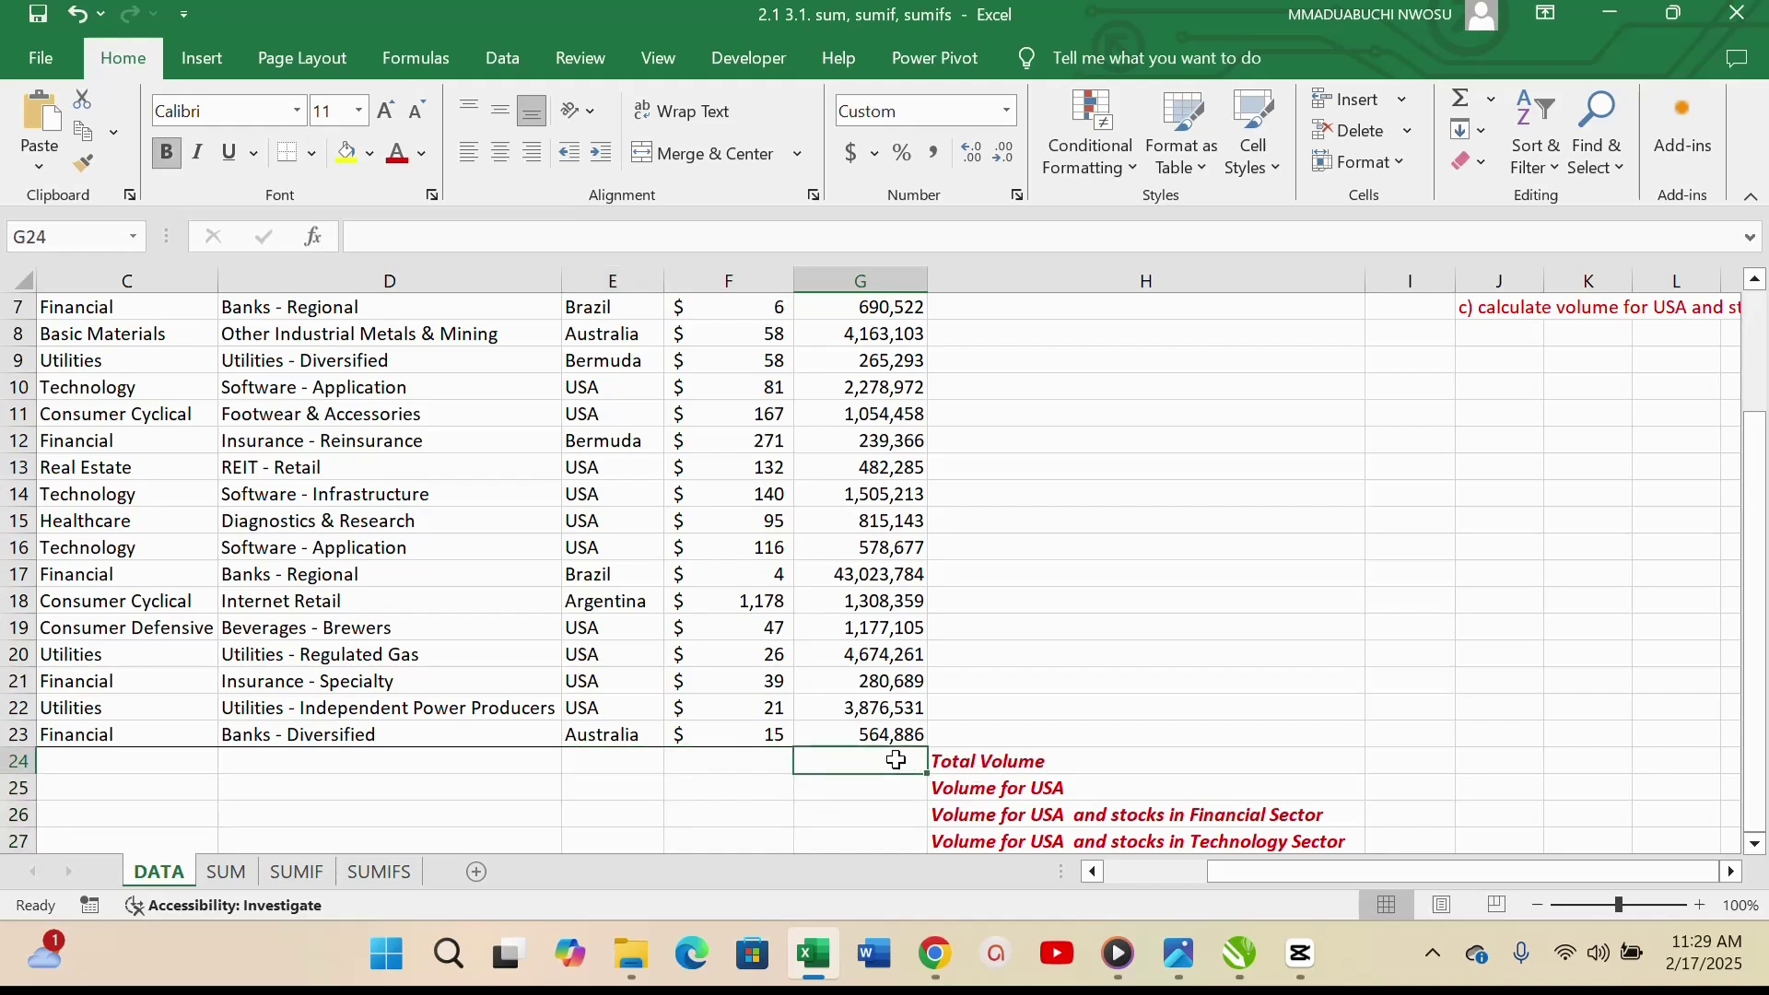
pyautogui.hotkey('alt', '=')
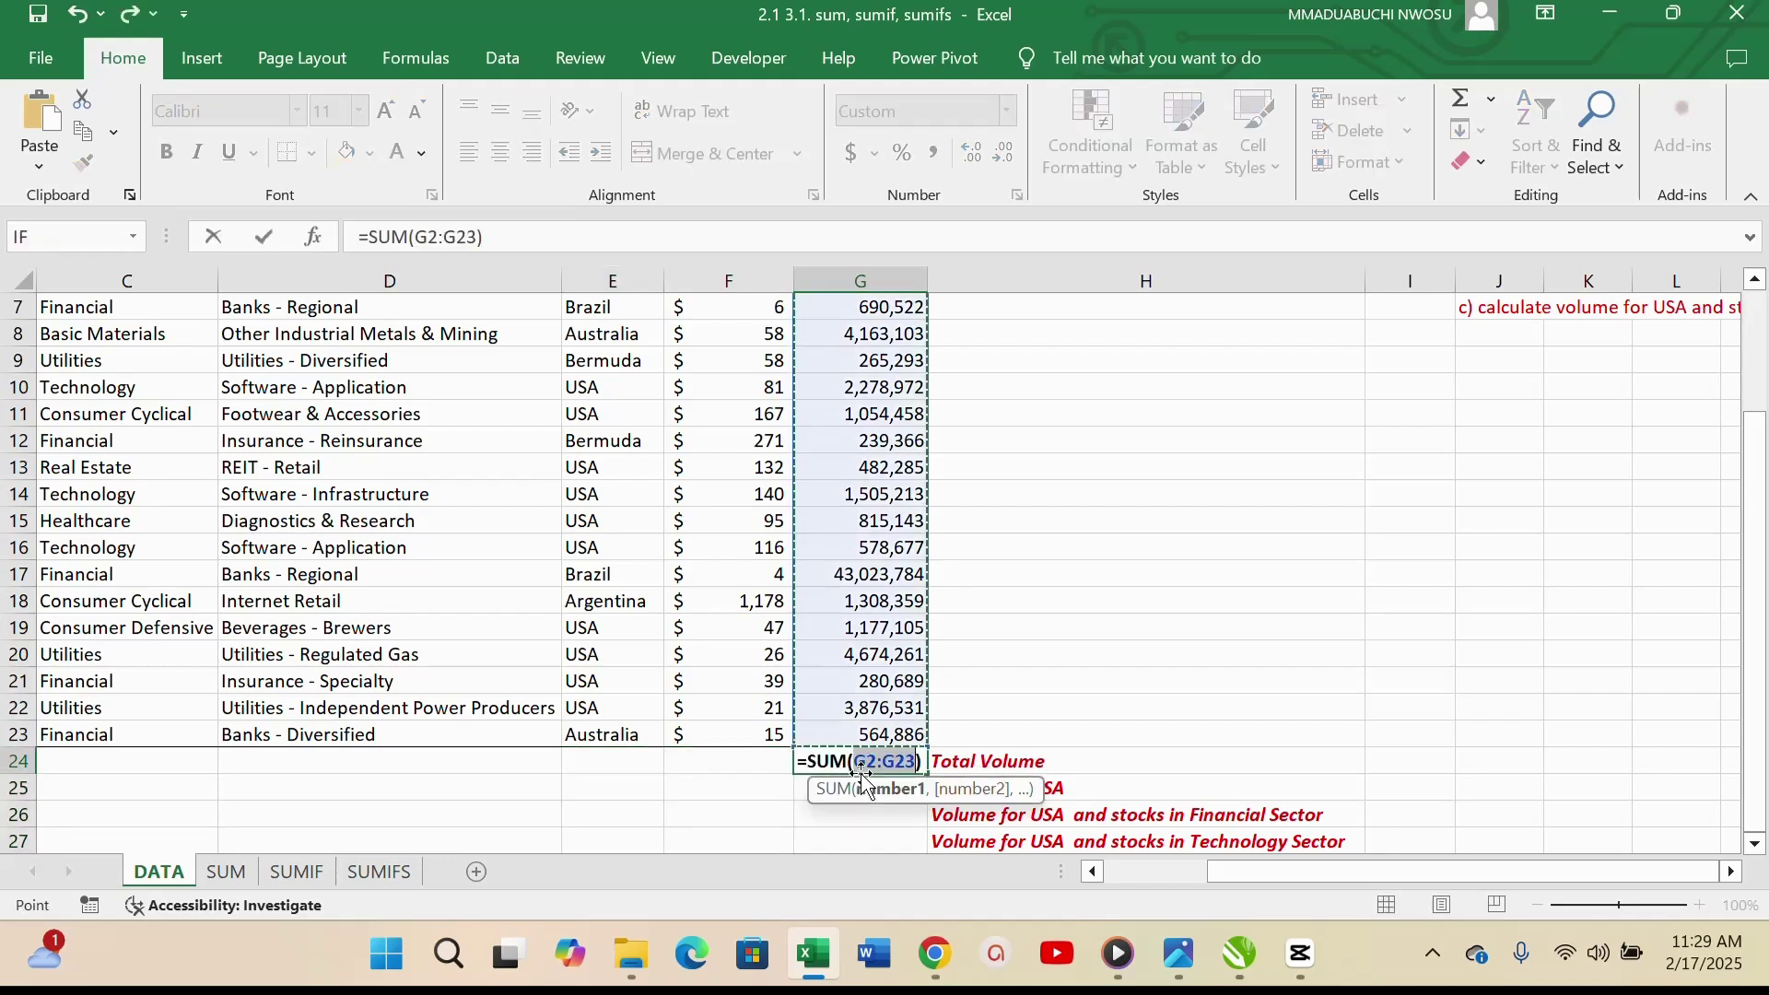
pyautogui.press('Return')
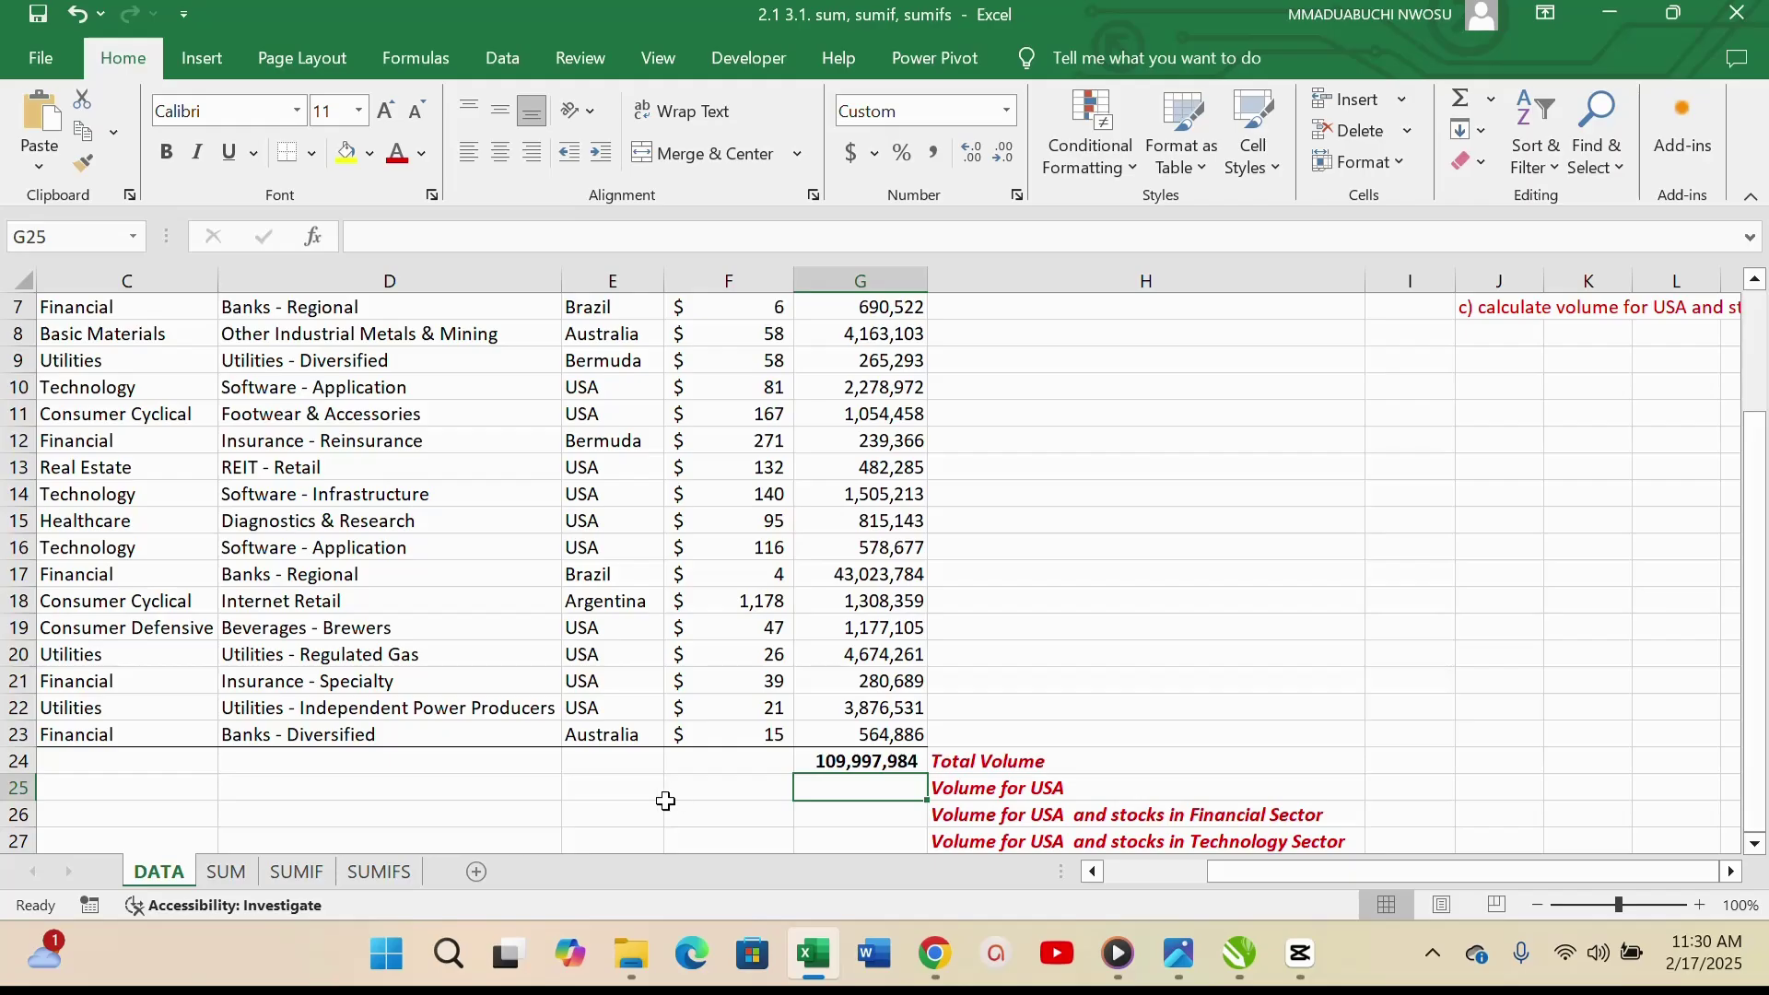
# Enter USA as the country criterion in cell E25.
pyautogui.click(594, 790)
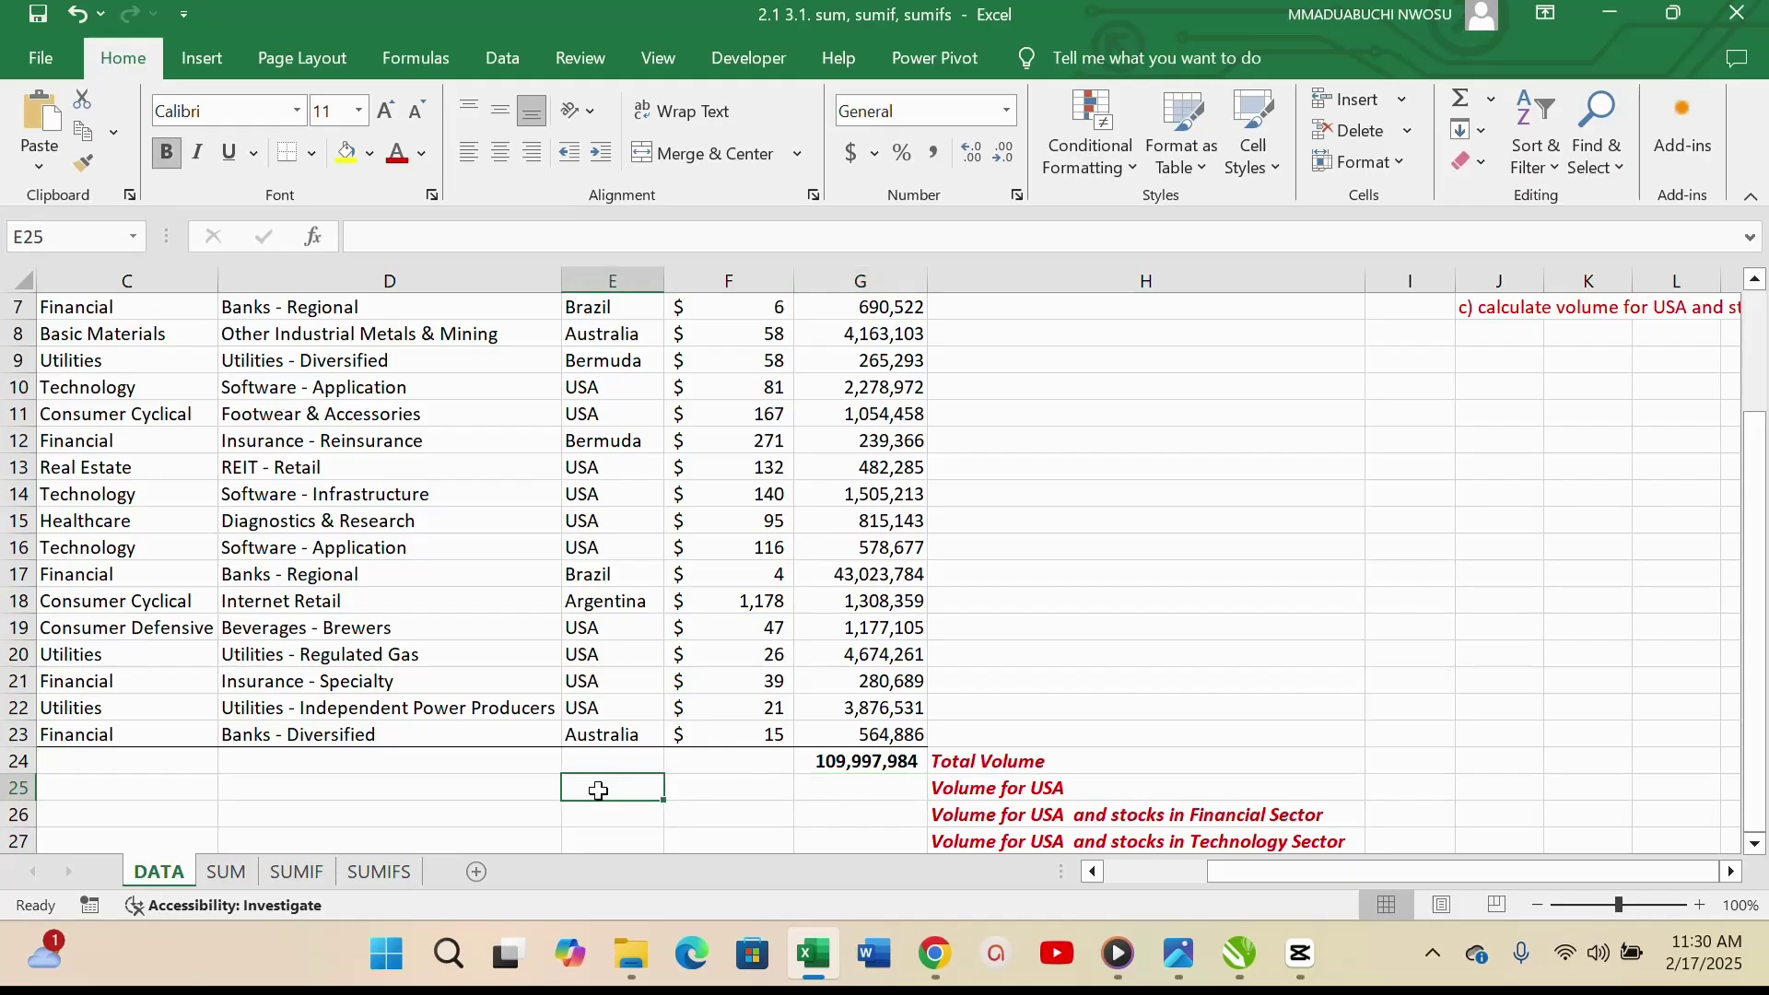
pyautogui.write('U')
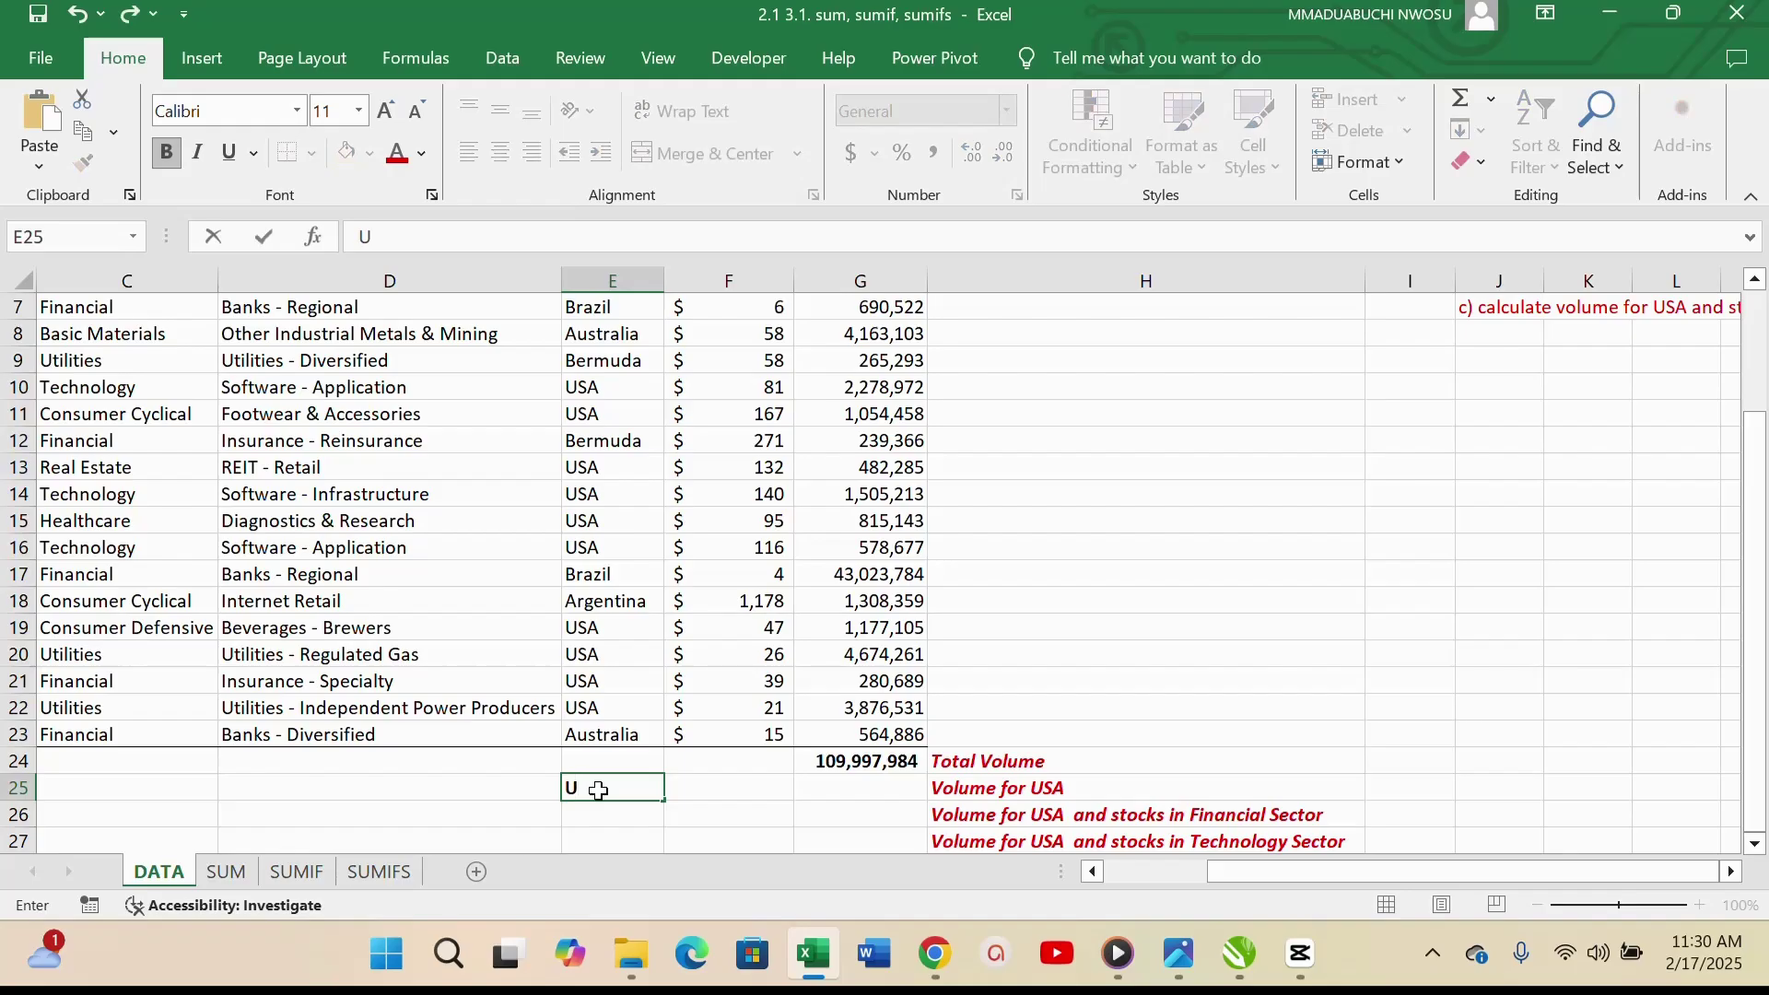
pyautogui.write('SA')
# Start a +SUMIF formula in G25 with the country range E2:E23, dismissing the WhatsApp notification.
pyautogui.click(859, 788)
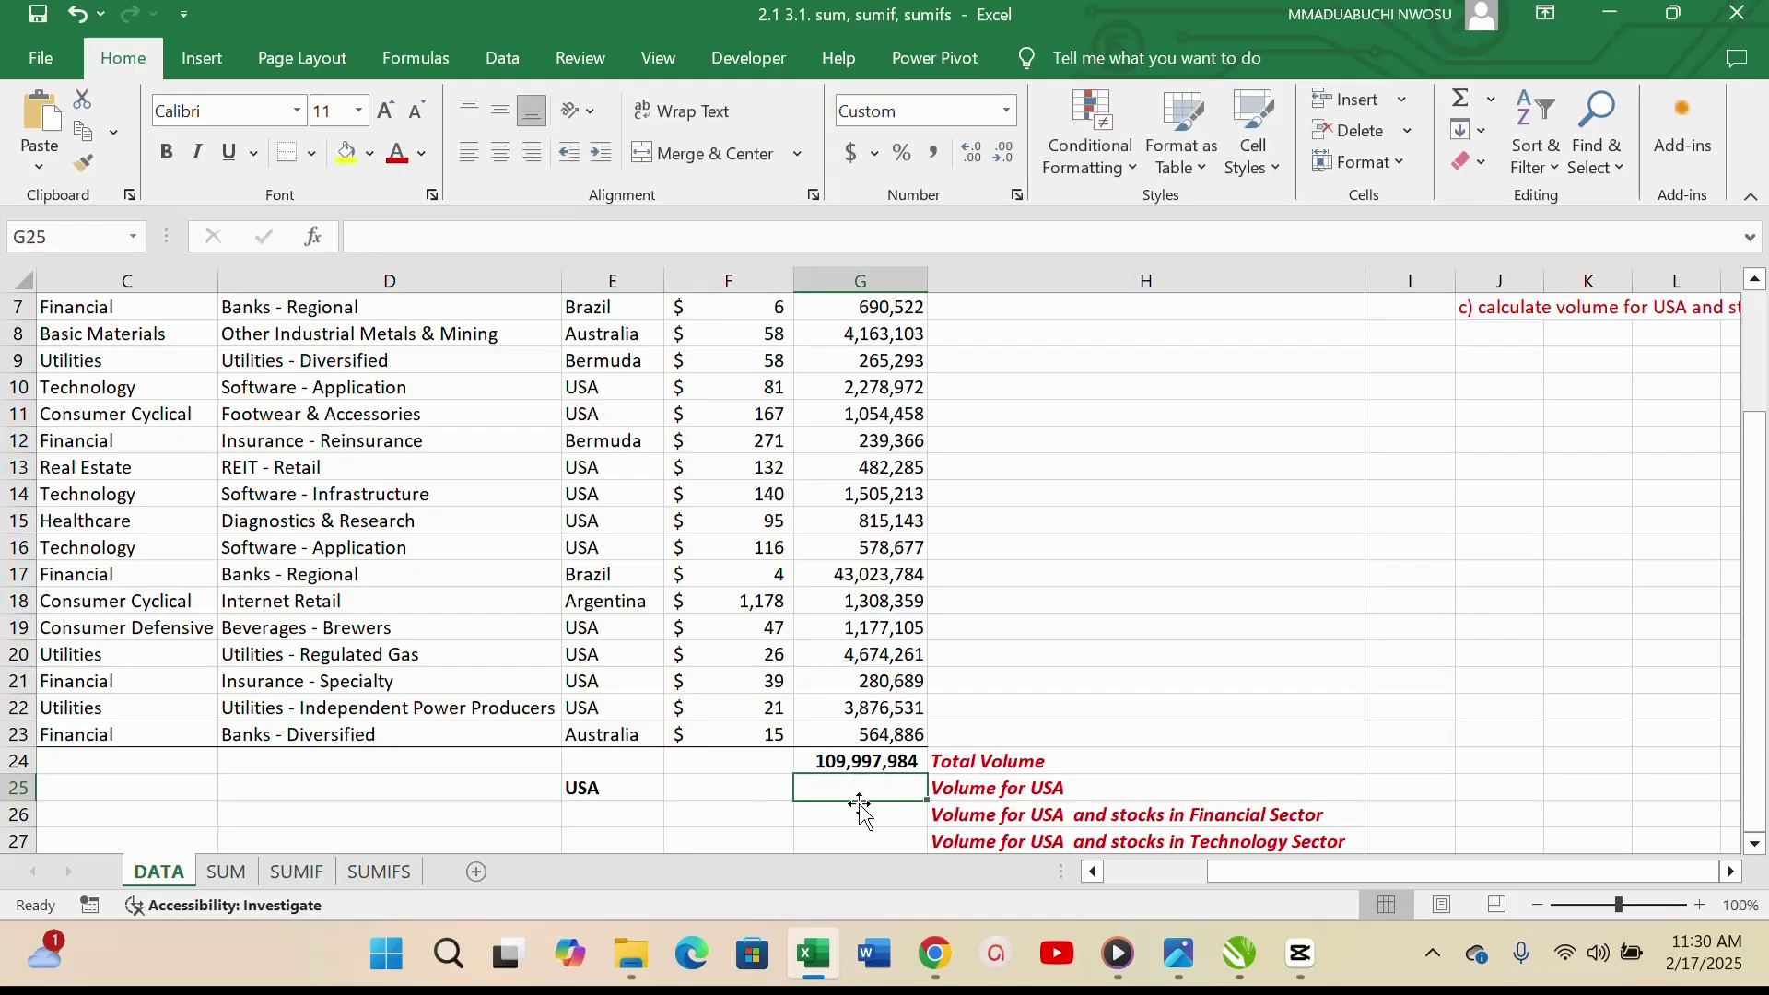
pyautogui.write('+')
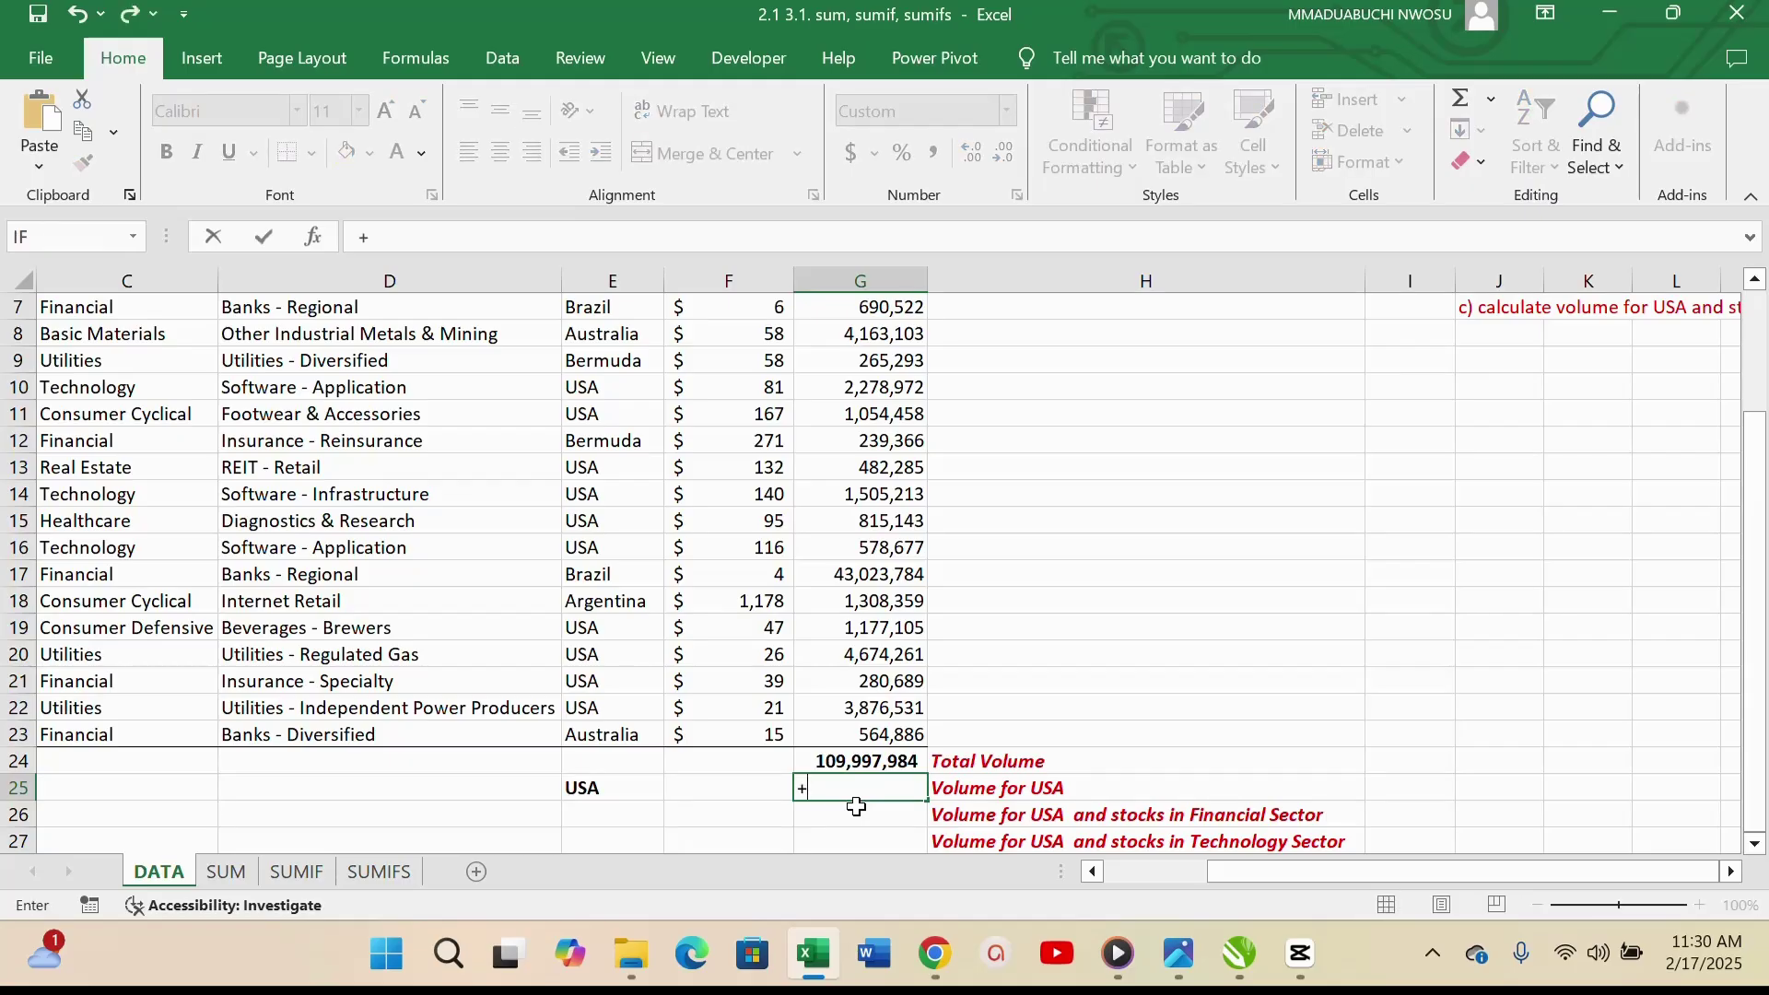
pyautogui.write('s')
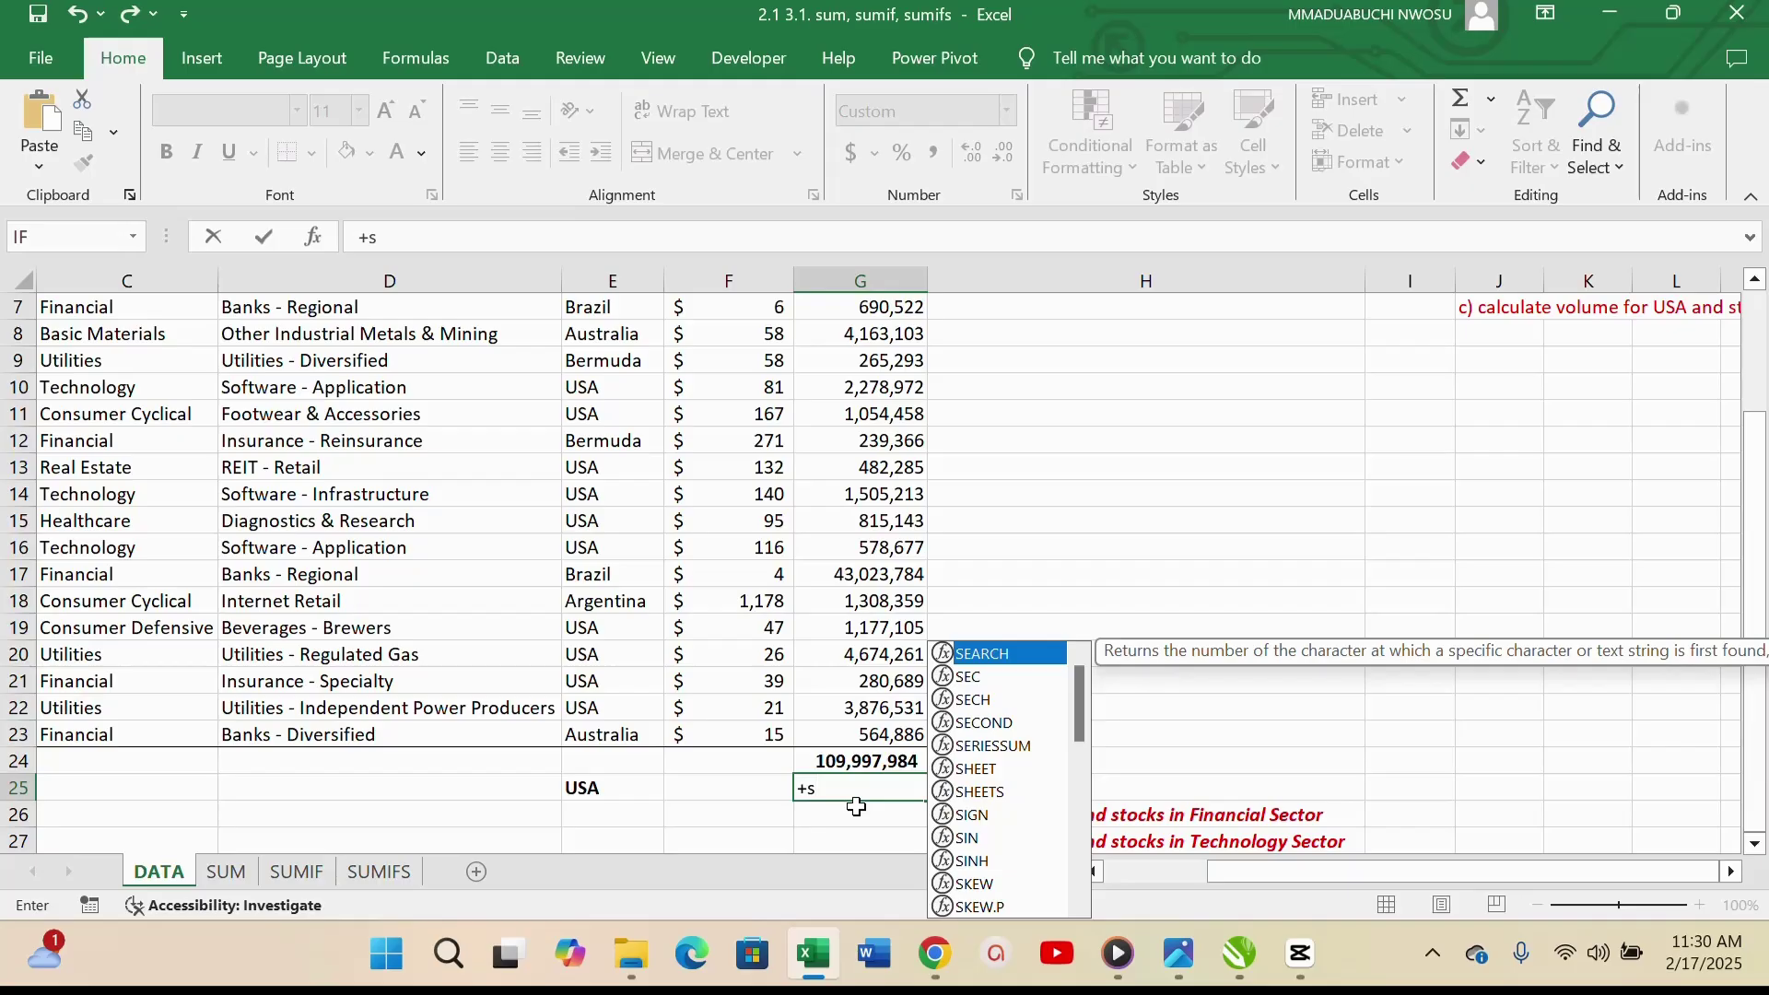
pyautogui.write('um')
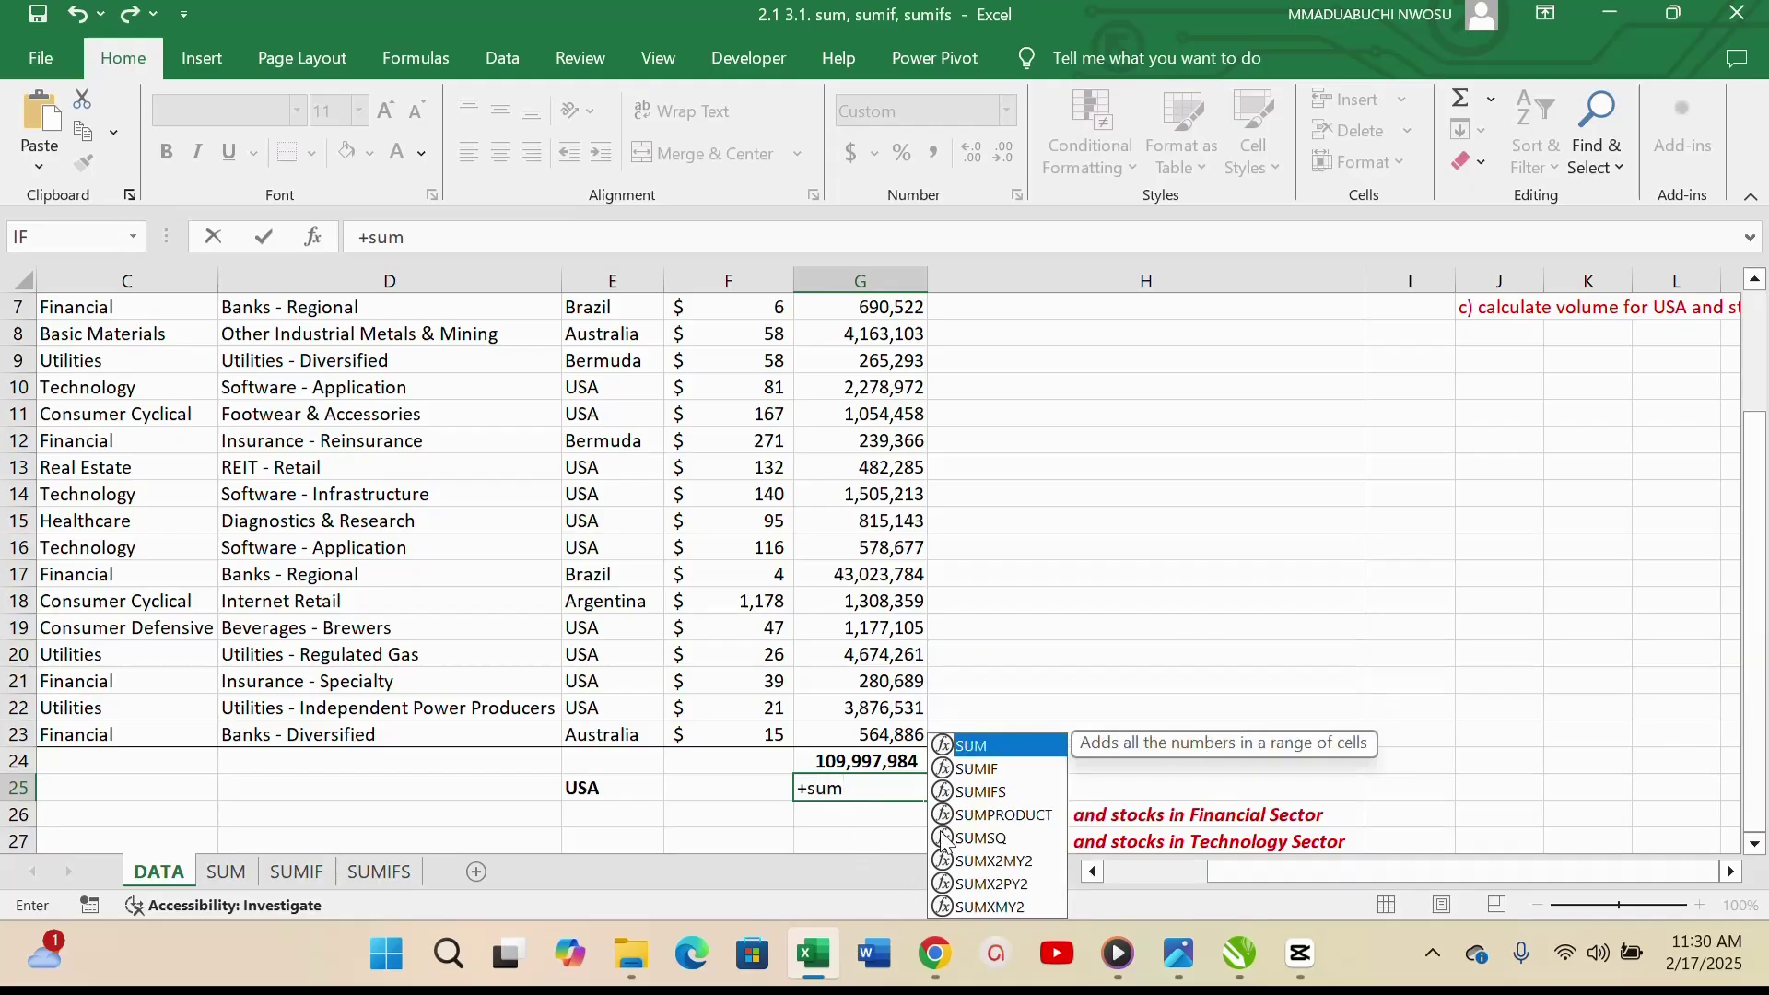
pyautogui.doubleClick(977, 769)
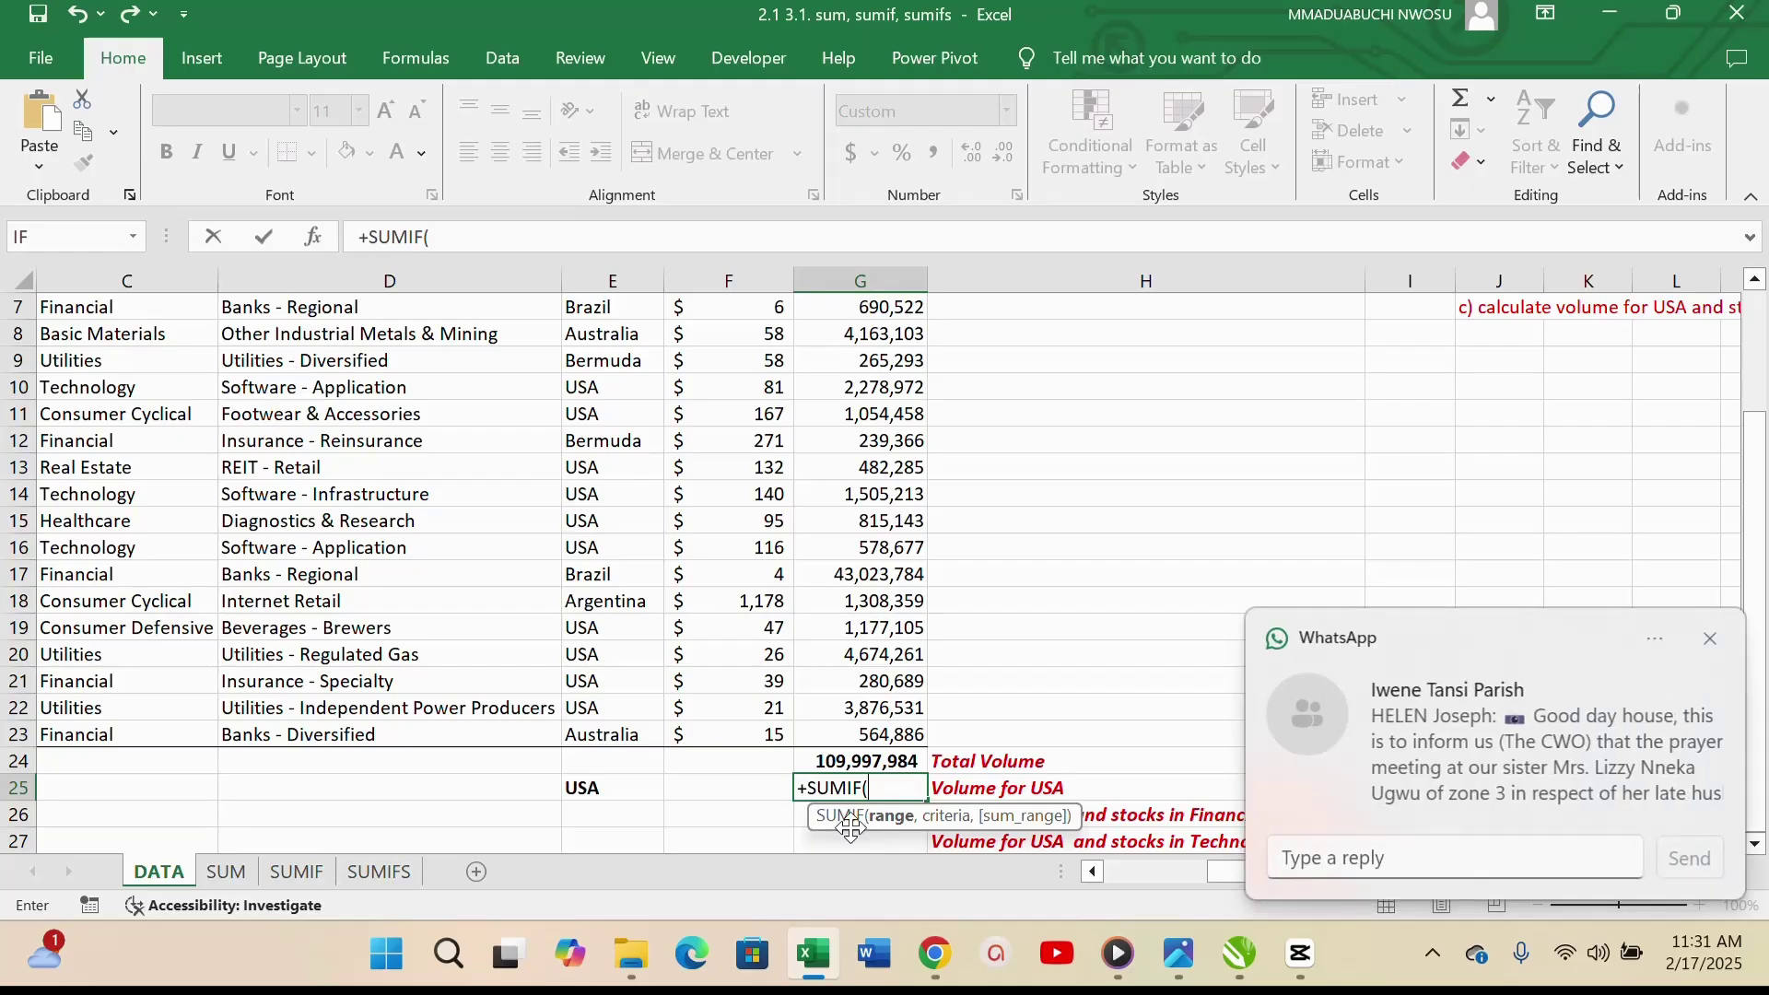
pyautogui.click(1710, 638)
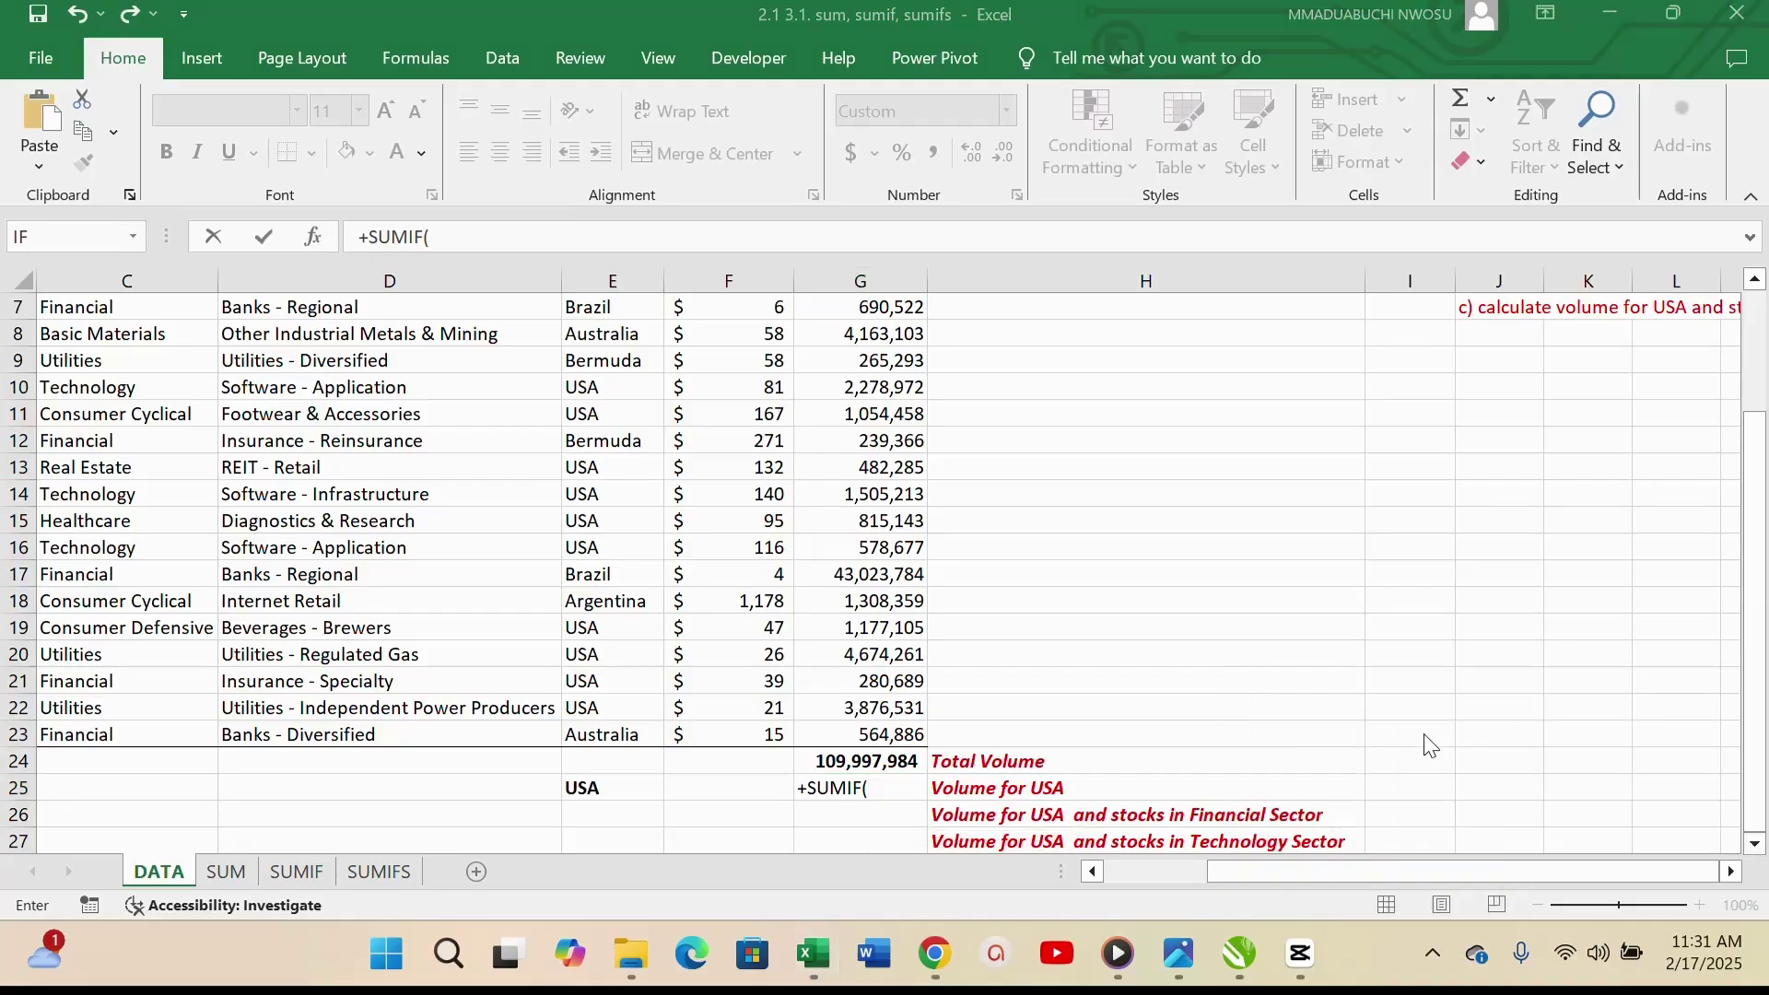
pyautogui.scroll(2, 635, 544)
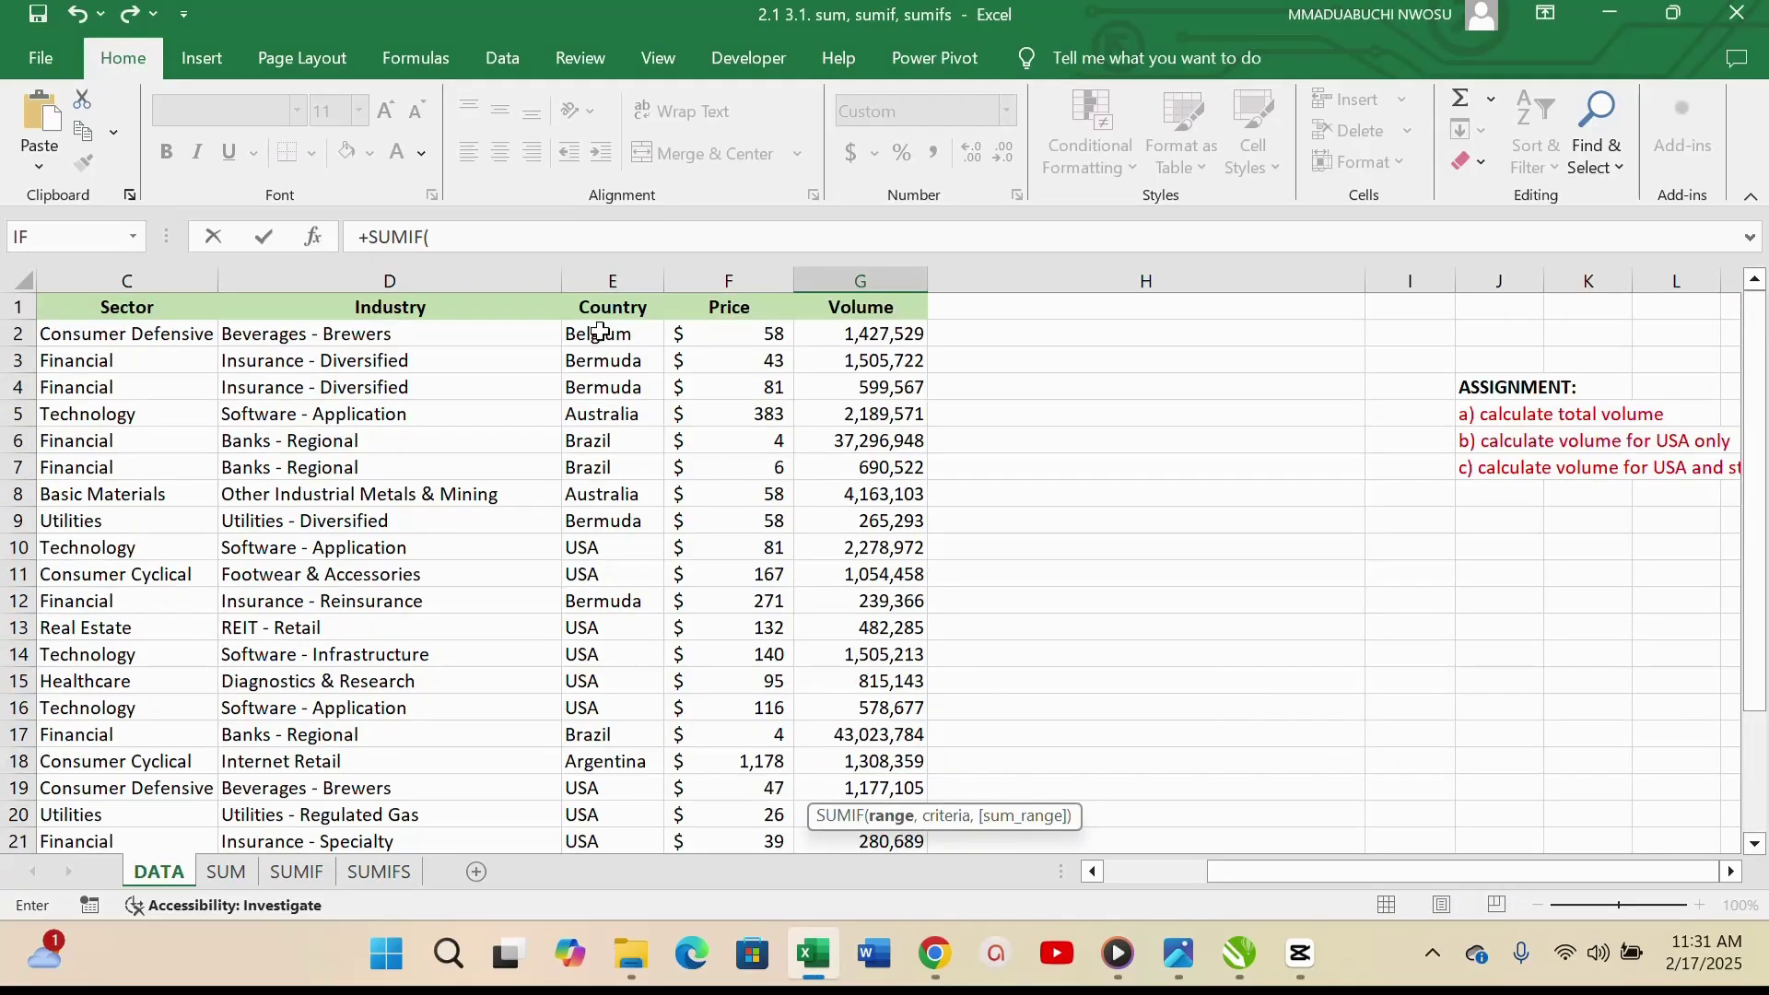
pyautogui.moveTo(600, 331); pyautogui.dragTo(617, 764)
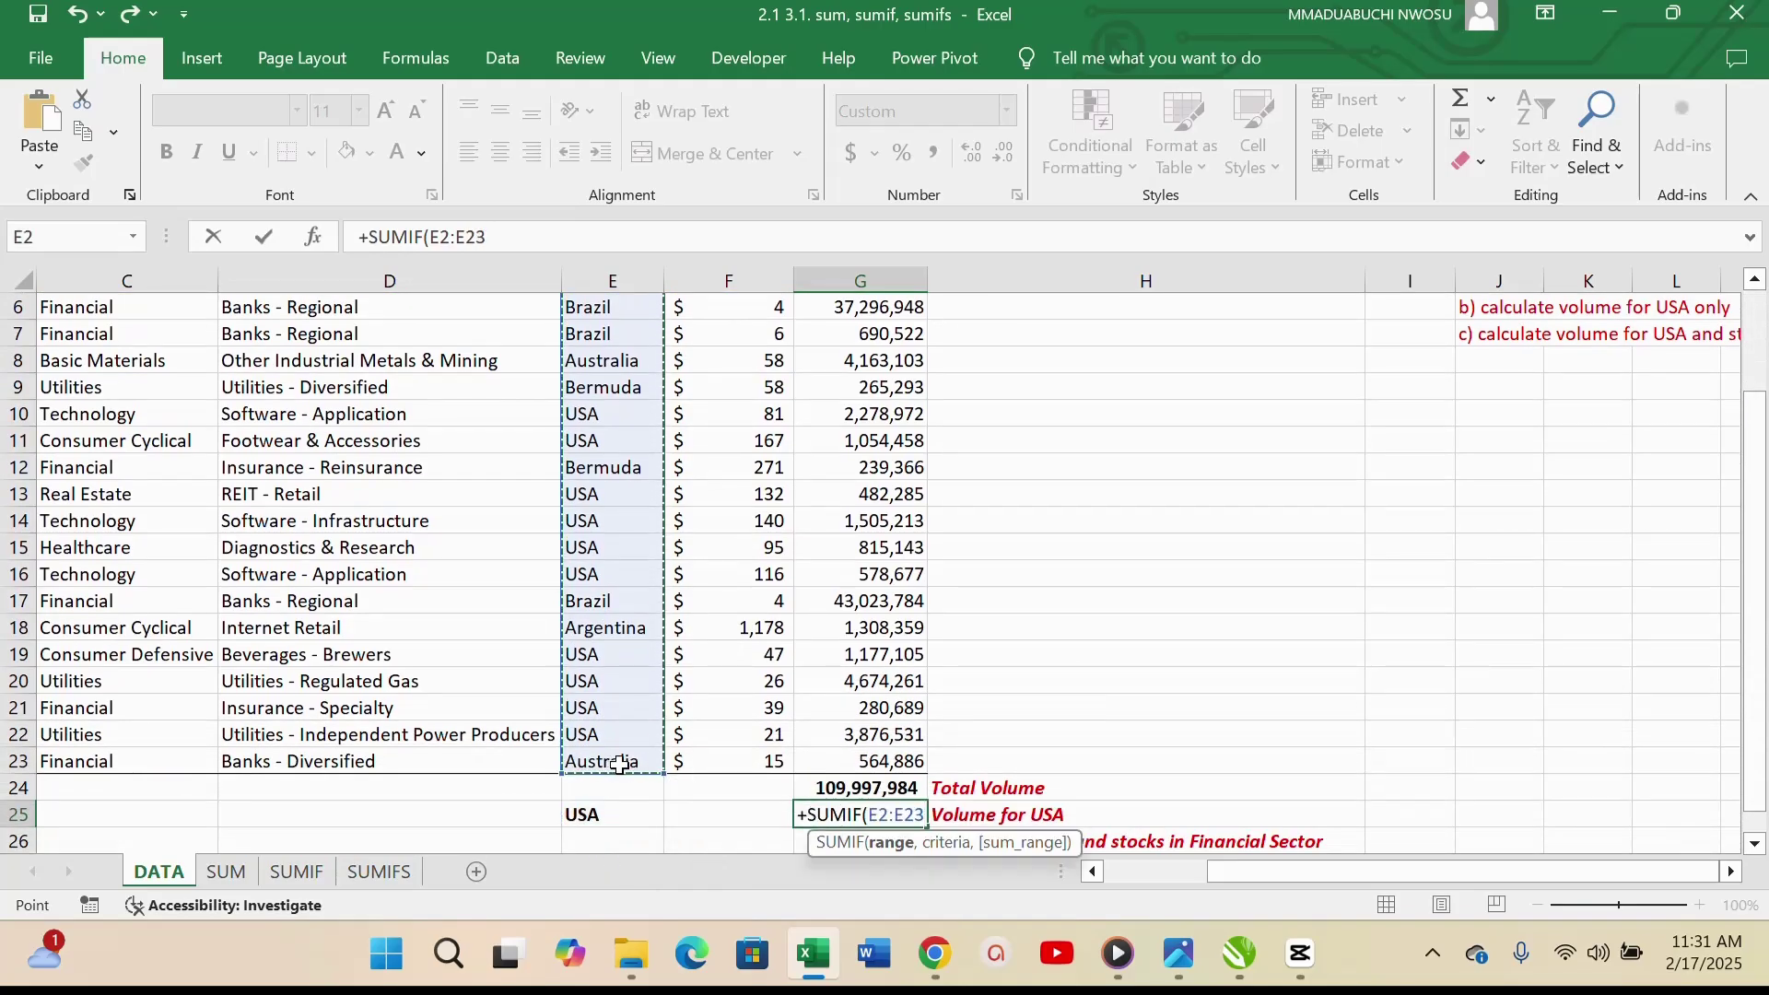
pyautogui.write(',')
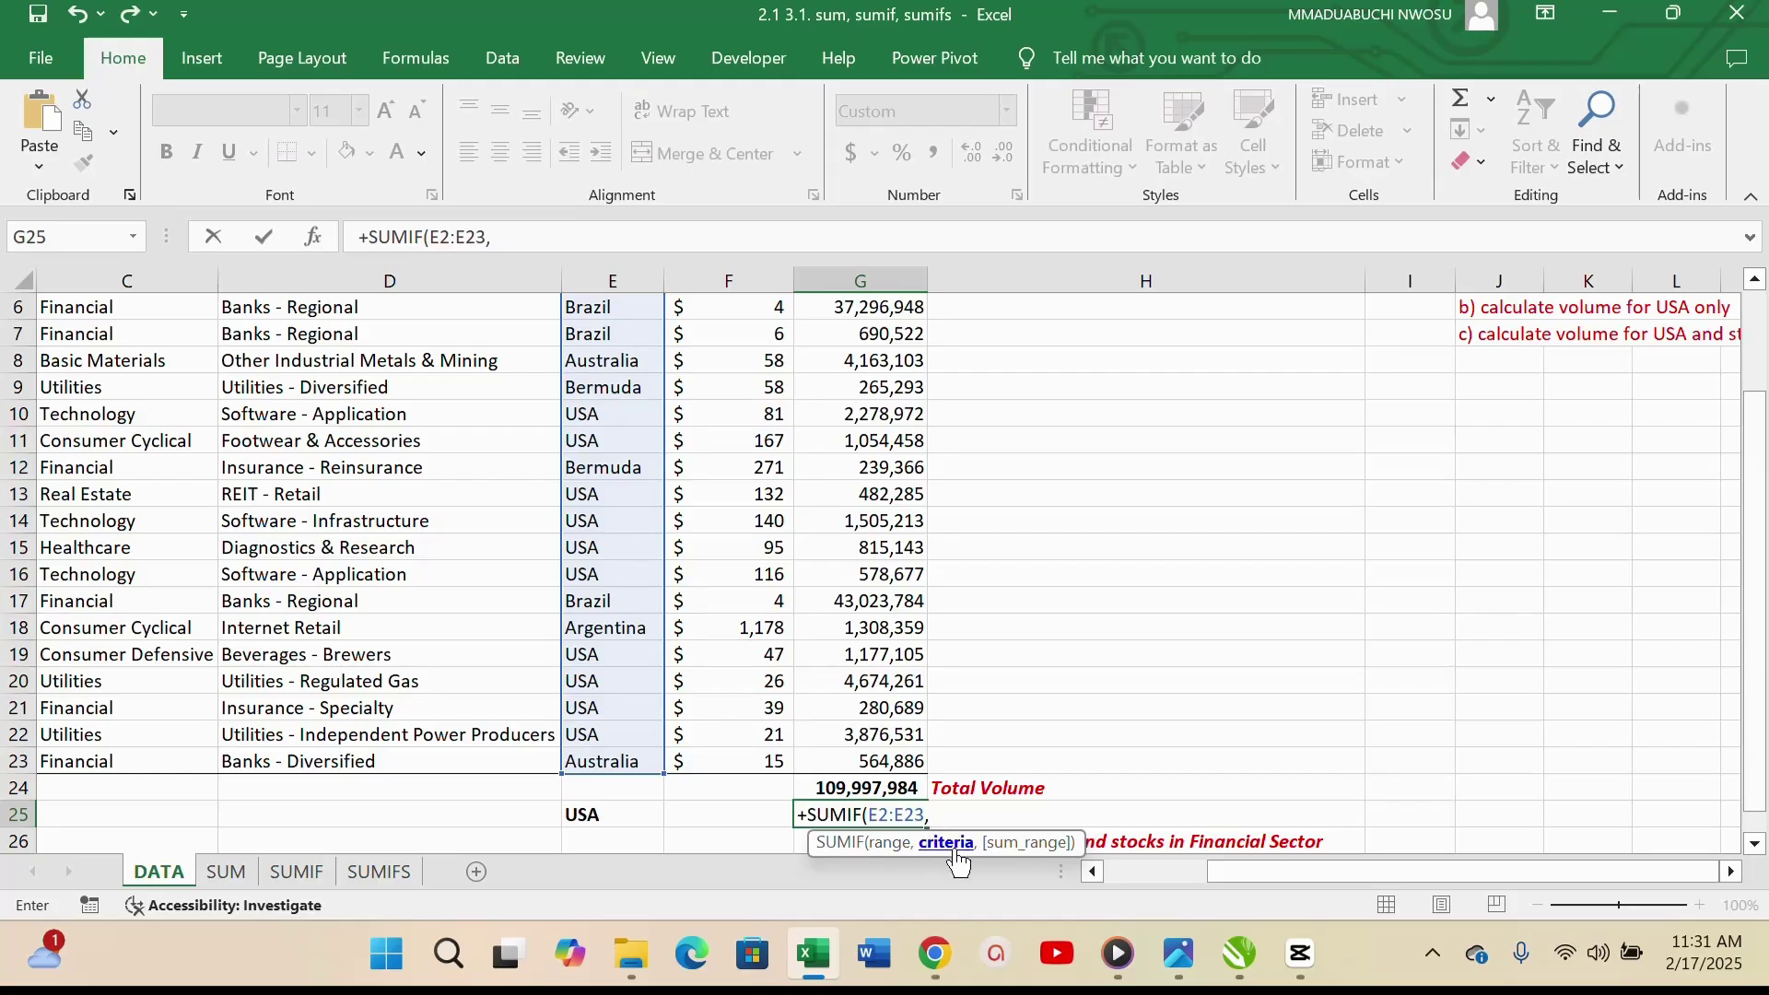
# Complete the SUMIF formula in G25 with criterion cell E25 and sum range G2:G23.
pyautogui.click(603, 819)
pyautogui.write(',')
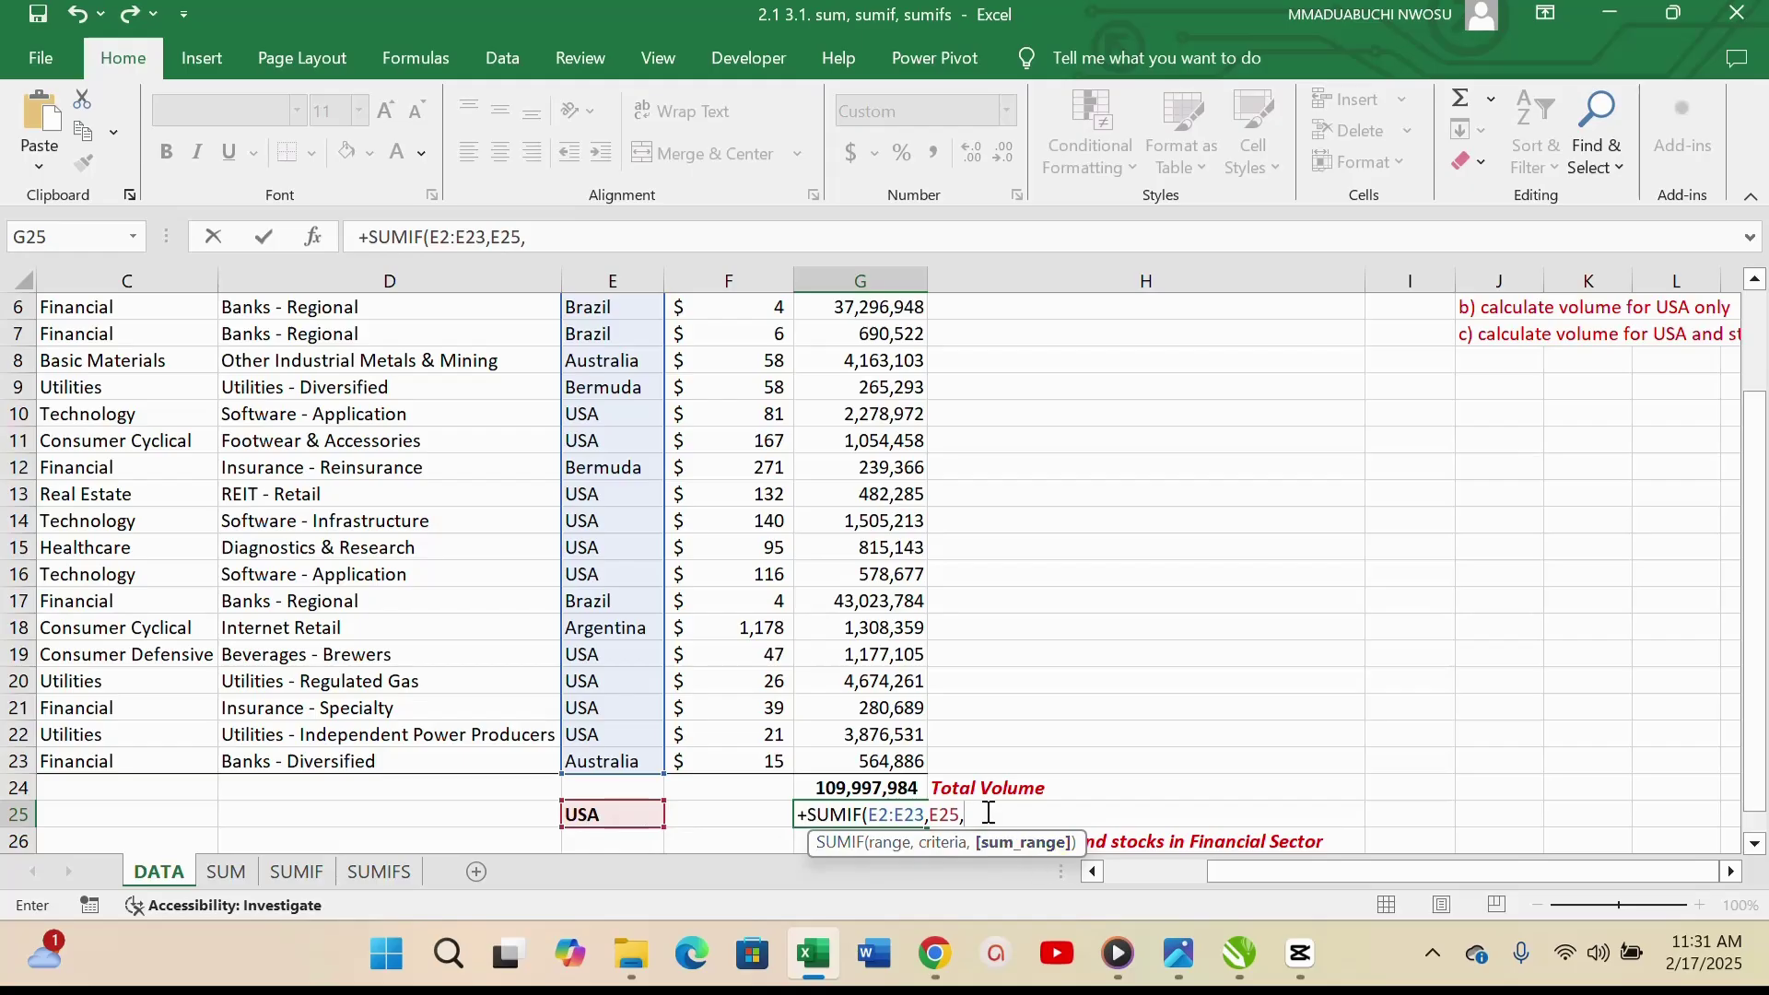
pyautogui.scroll(2, 1016, 725)
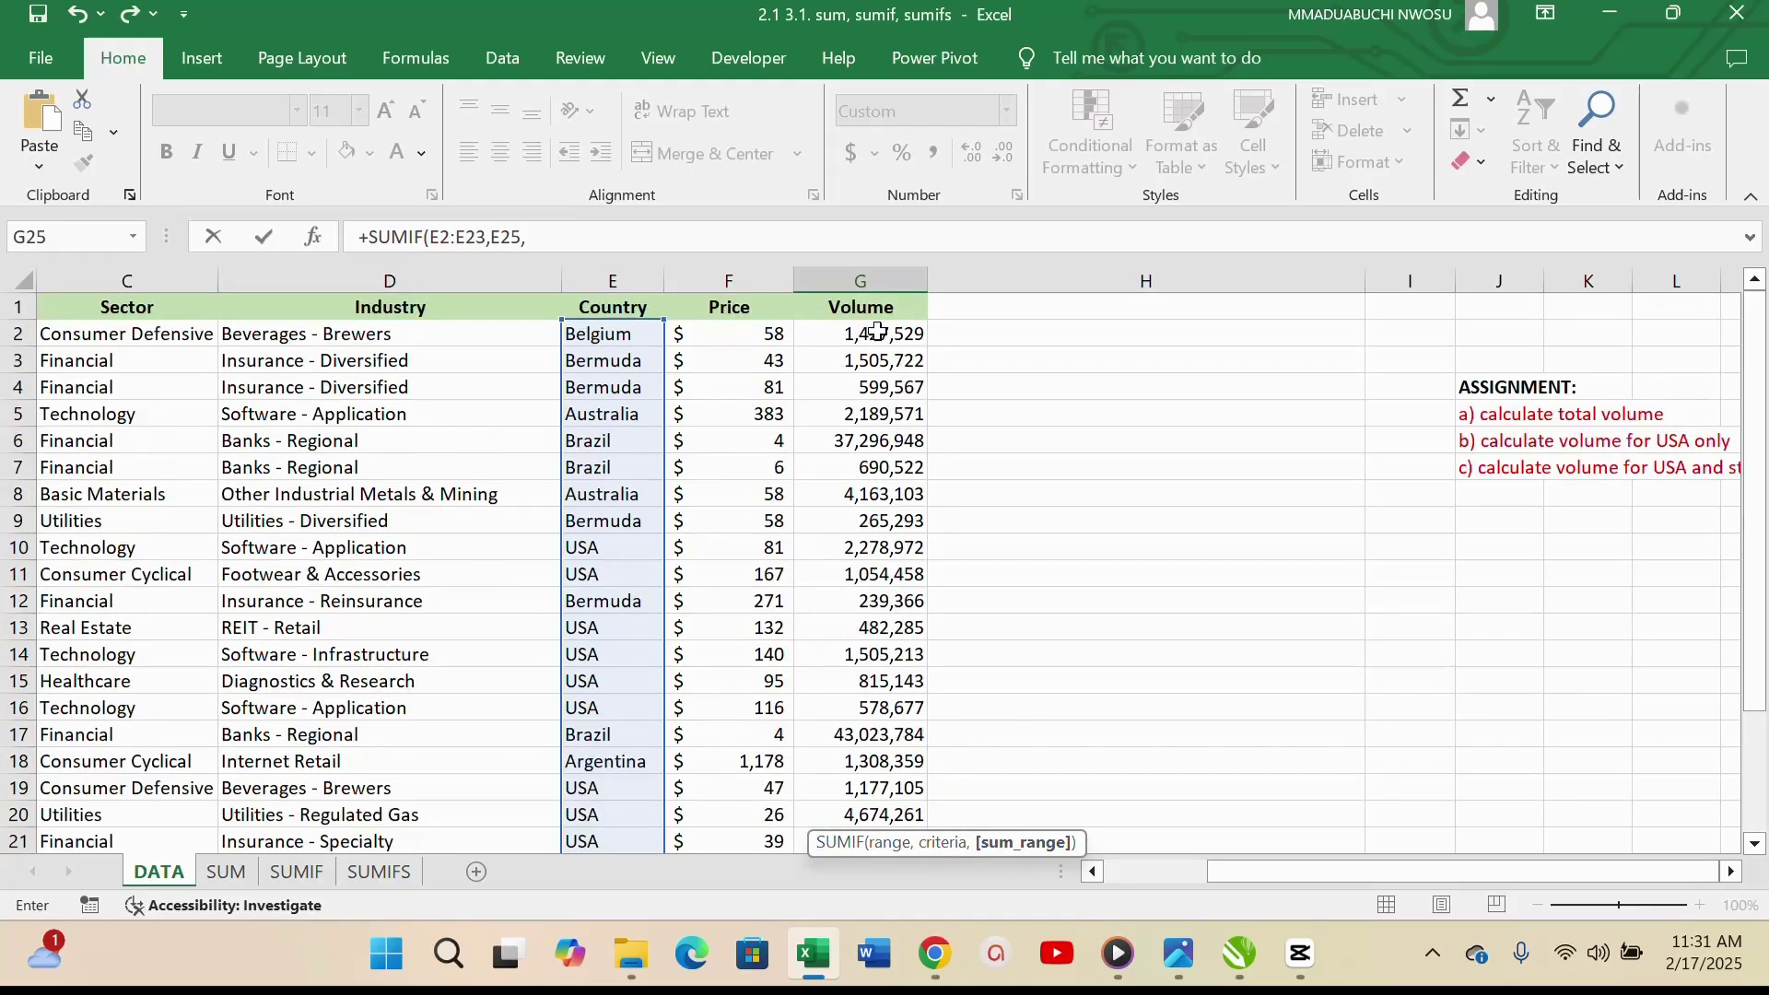
pyautogui.moveTo(871, 337); pyautogui.dragTo(1041, 746)
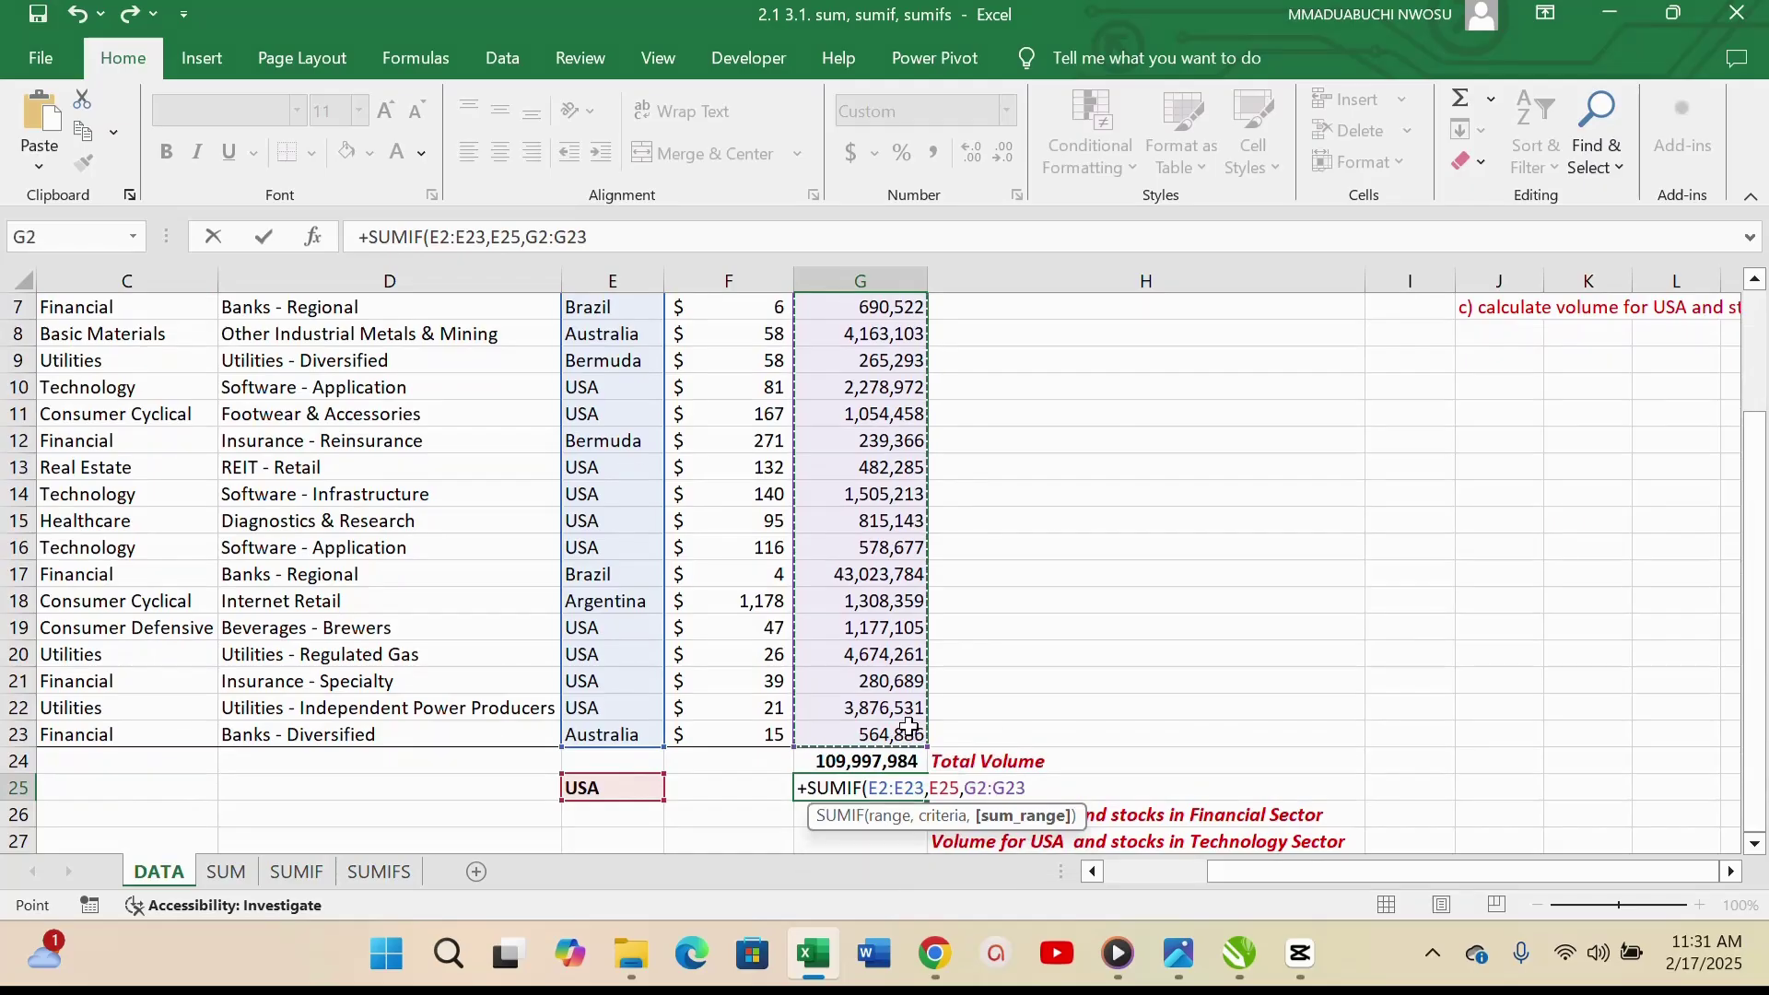
pyautogui.write(')')
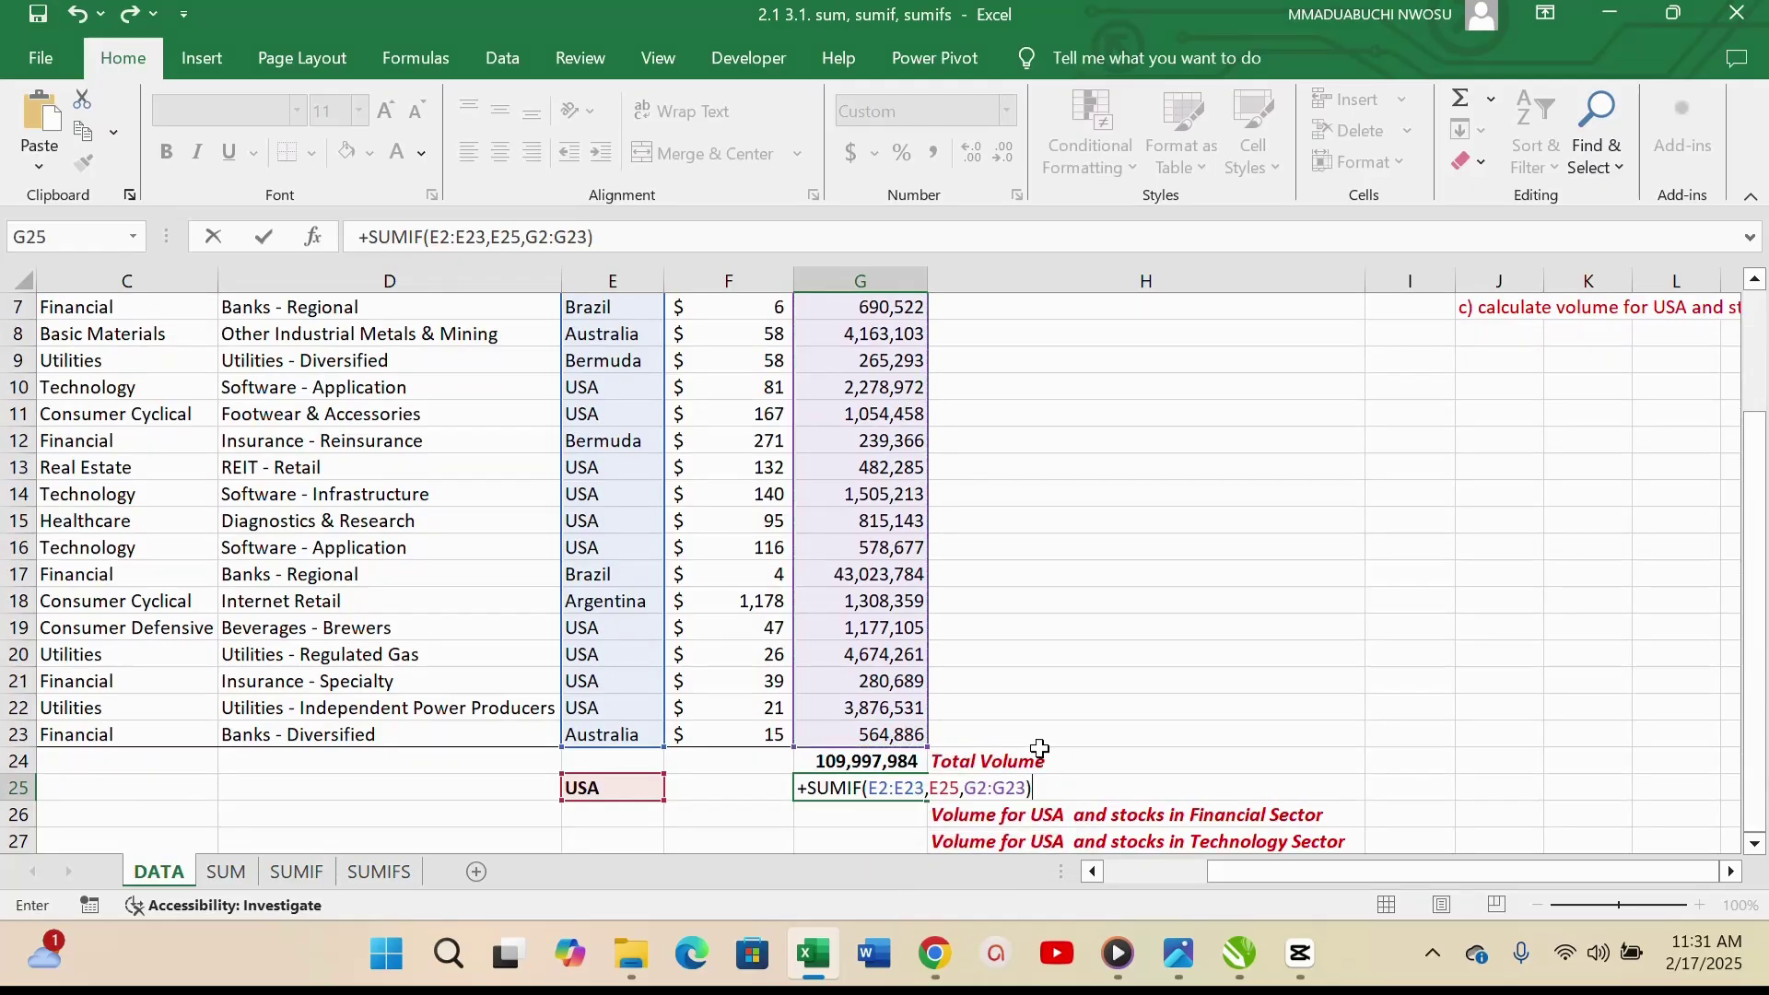
pyautogui.press('Return')
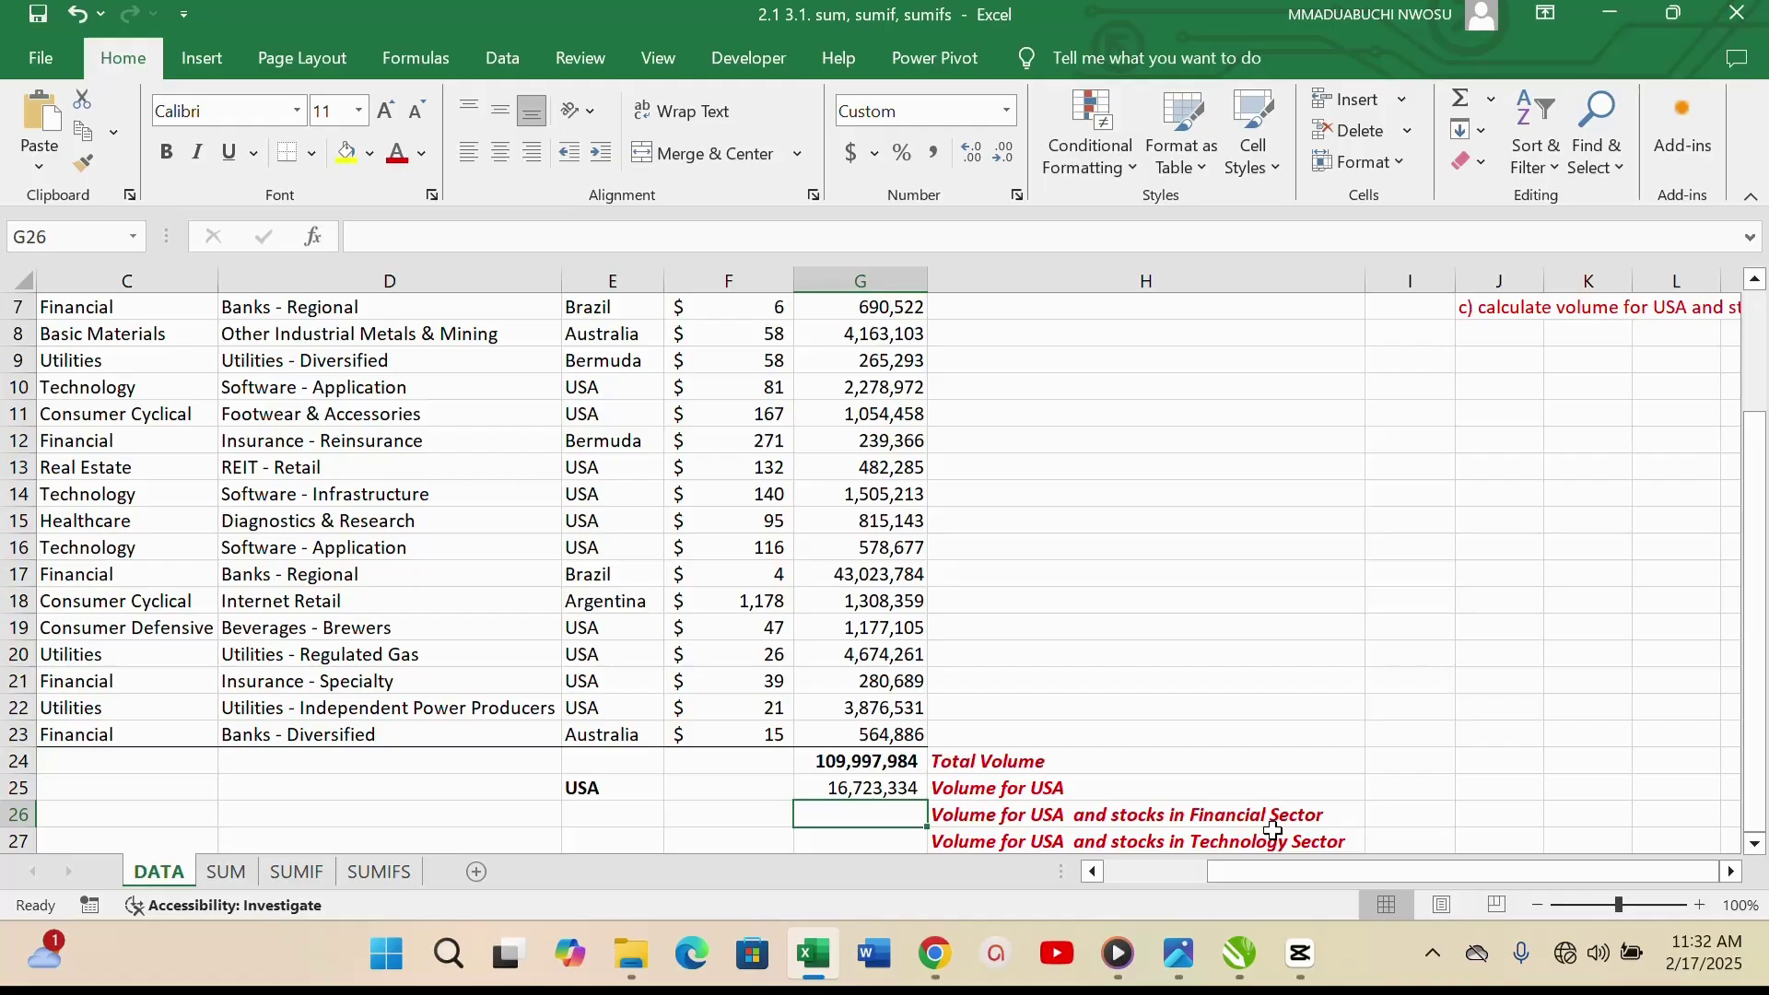
# Check the totals on the SUM and SUMIF sheets against the DATA sheet results.
pyautogui.click(223, 873)
pyautogui.scroll(-3, 553, 924)
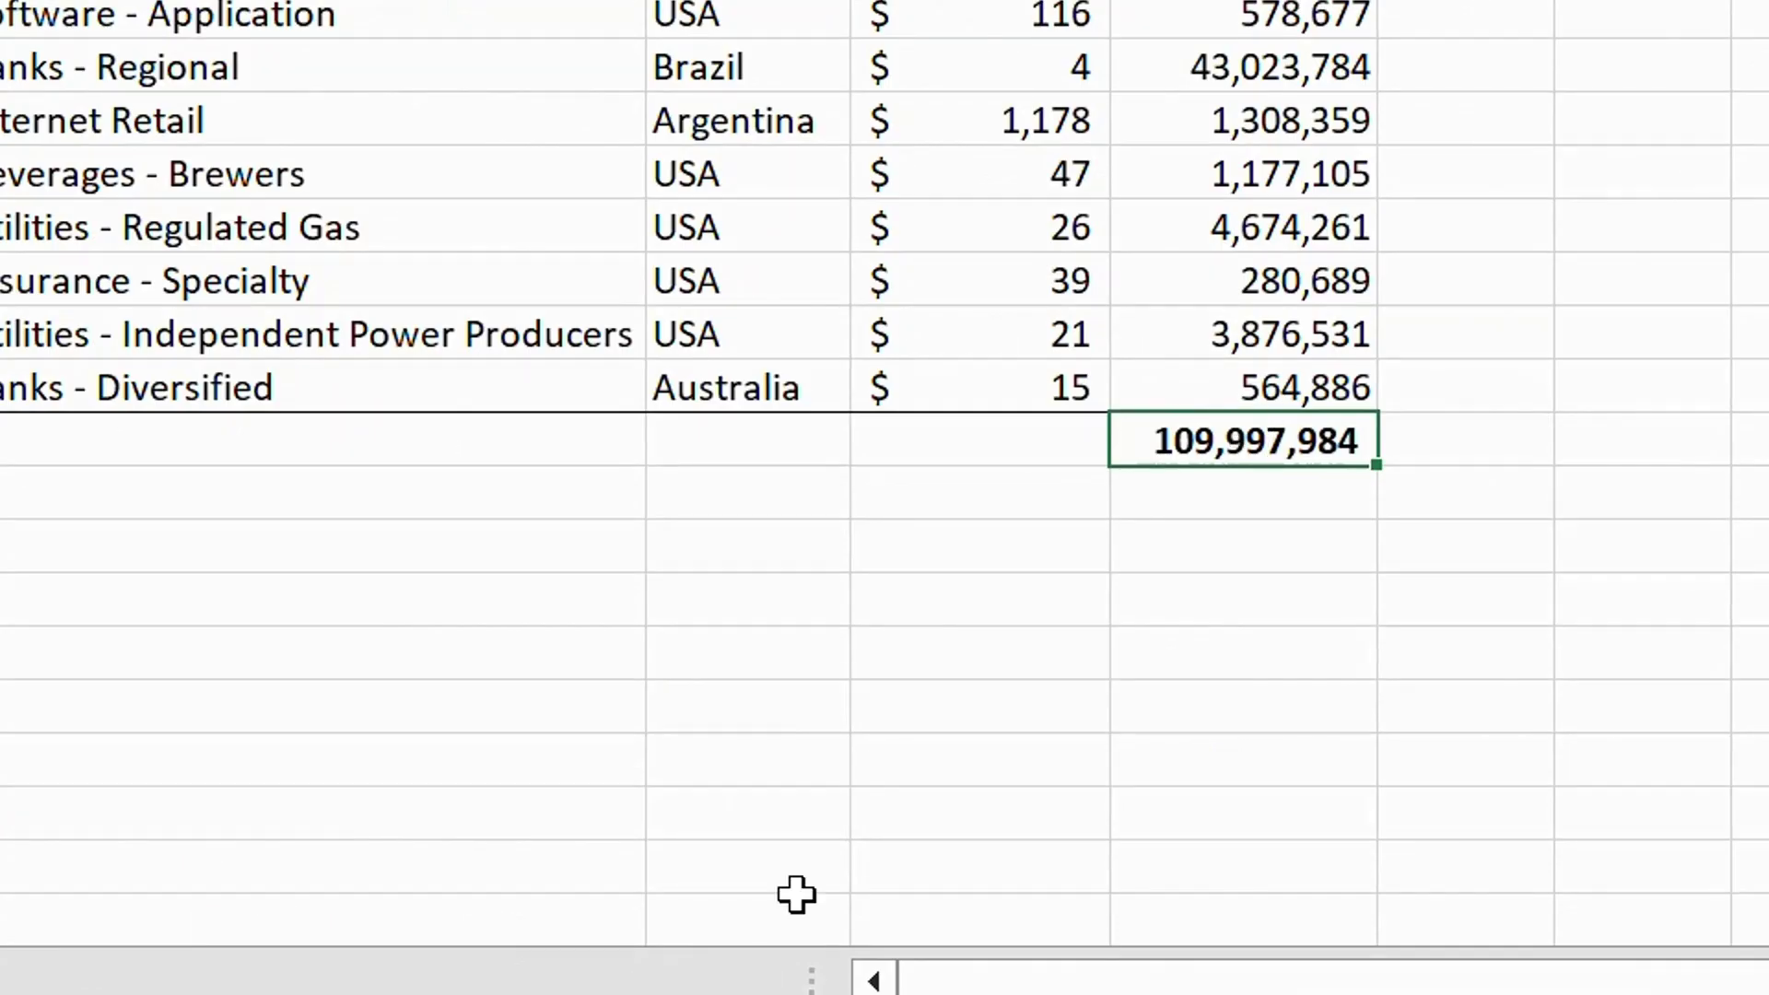
pyautogui.click(44, 899)
pyautogui.scroll(-5, 1276, 837)
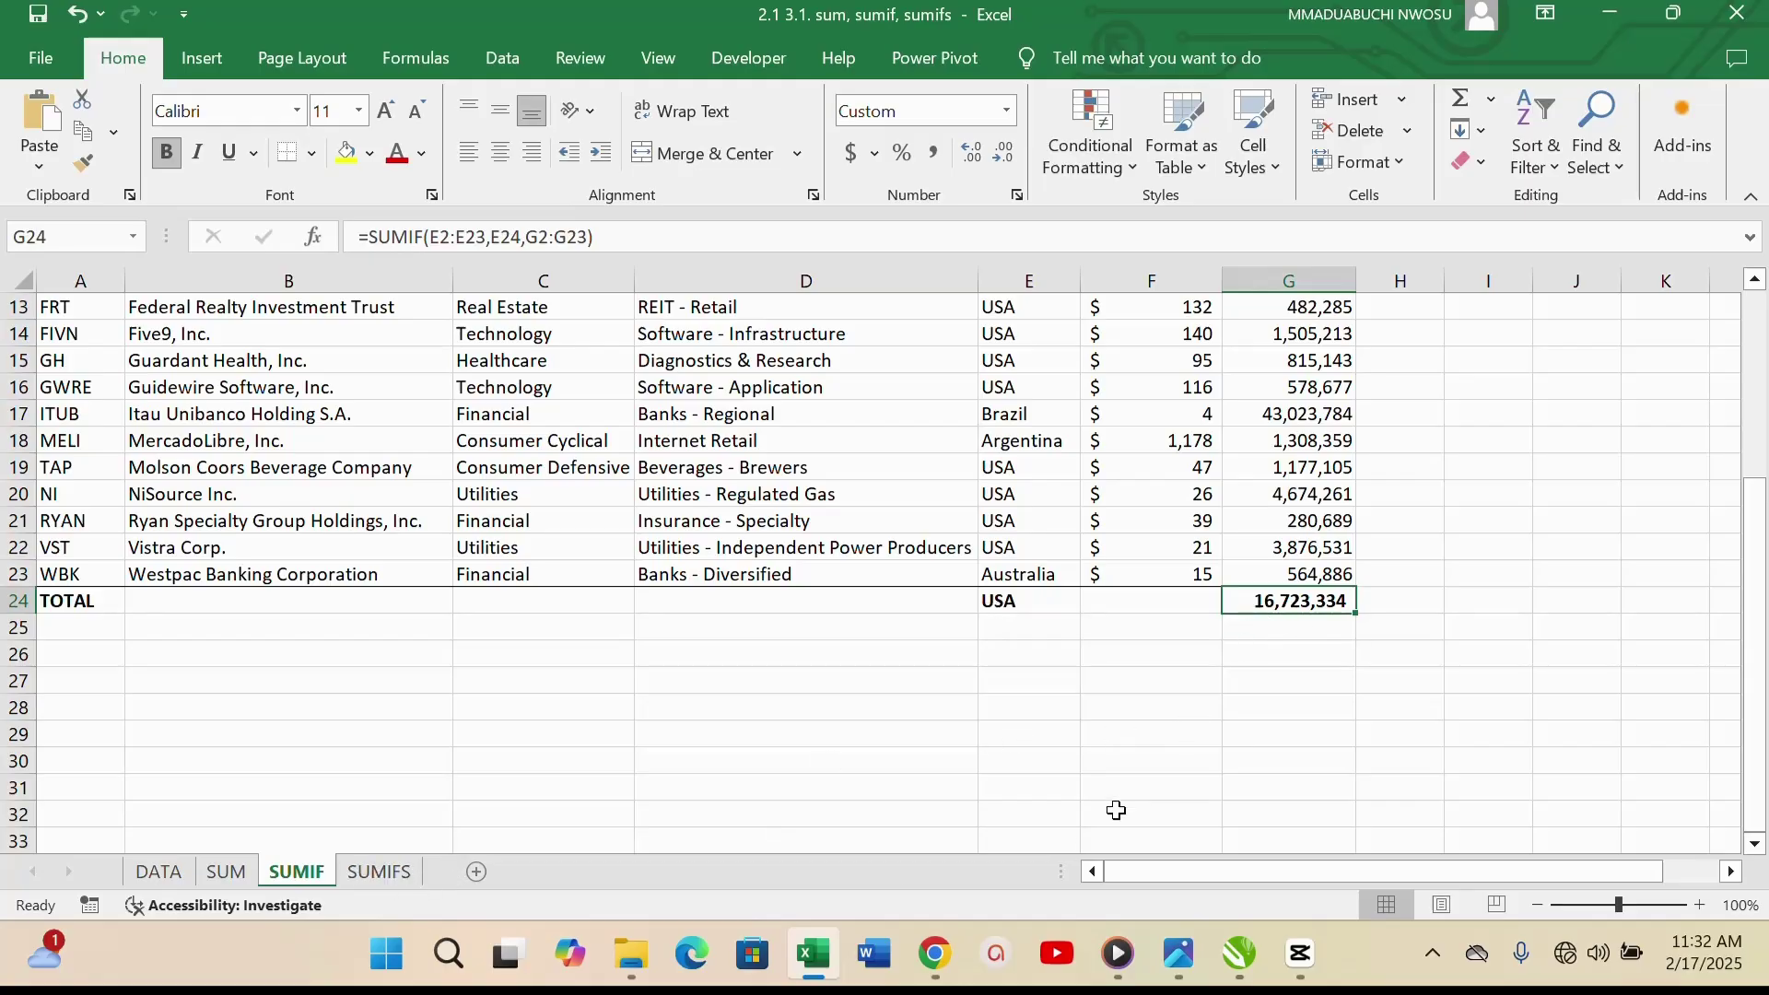
pyautogui.click(166, 876)
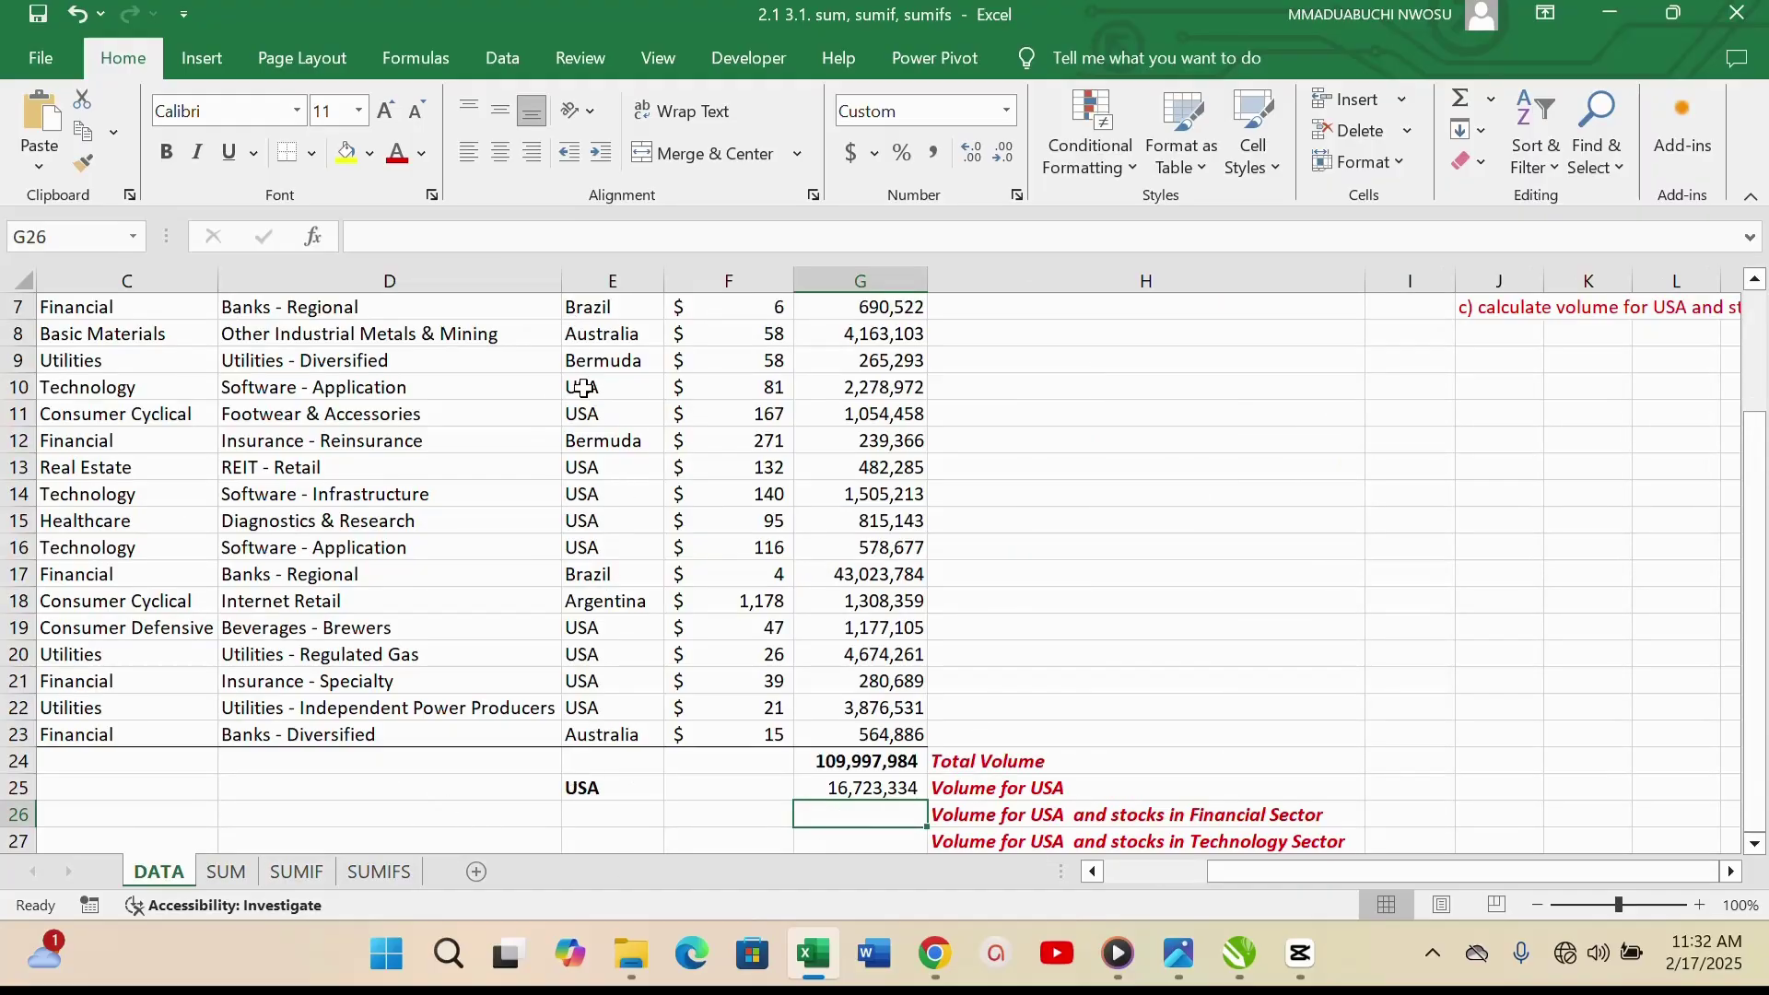
# Clear the SUMIF formula from G25 and the USA criterion from E25 on the DATA sheet.
pyautogui.click(873, 792)
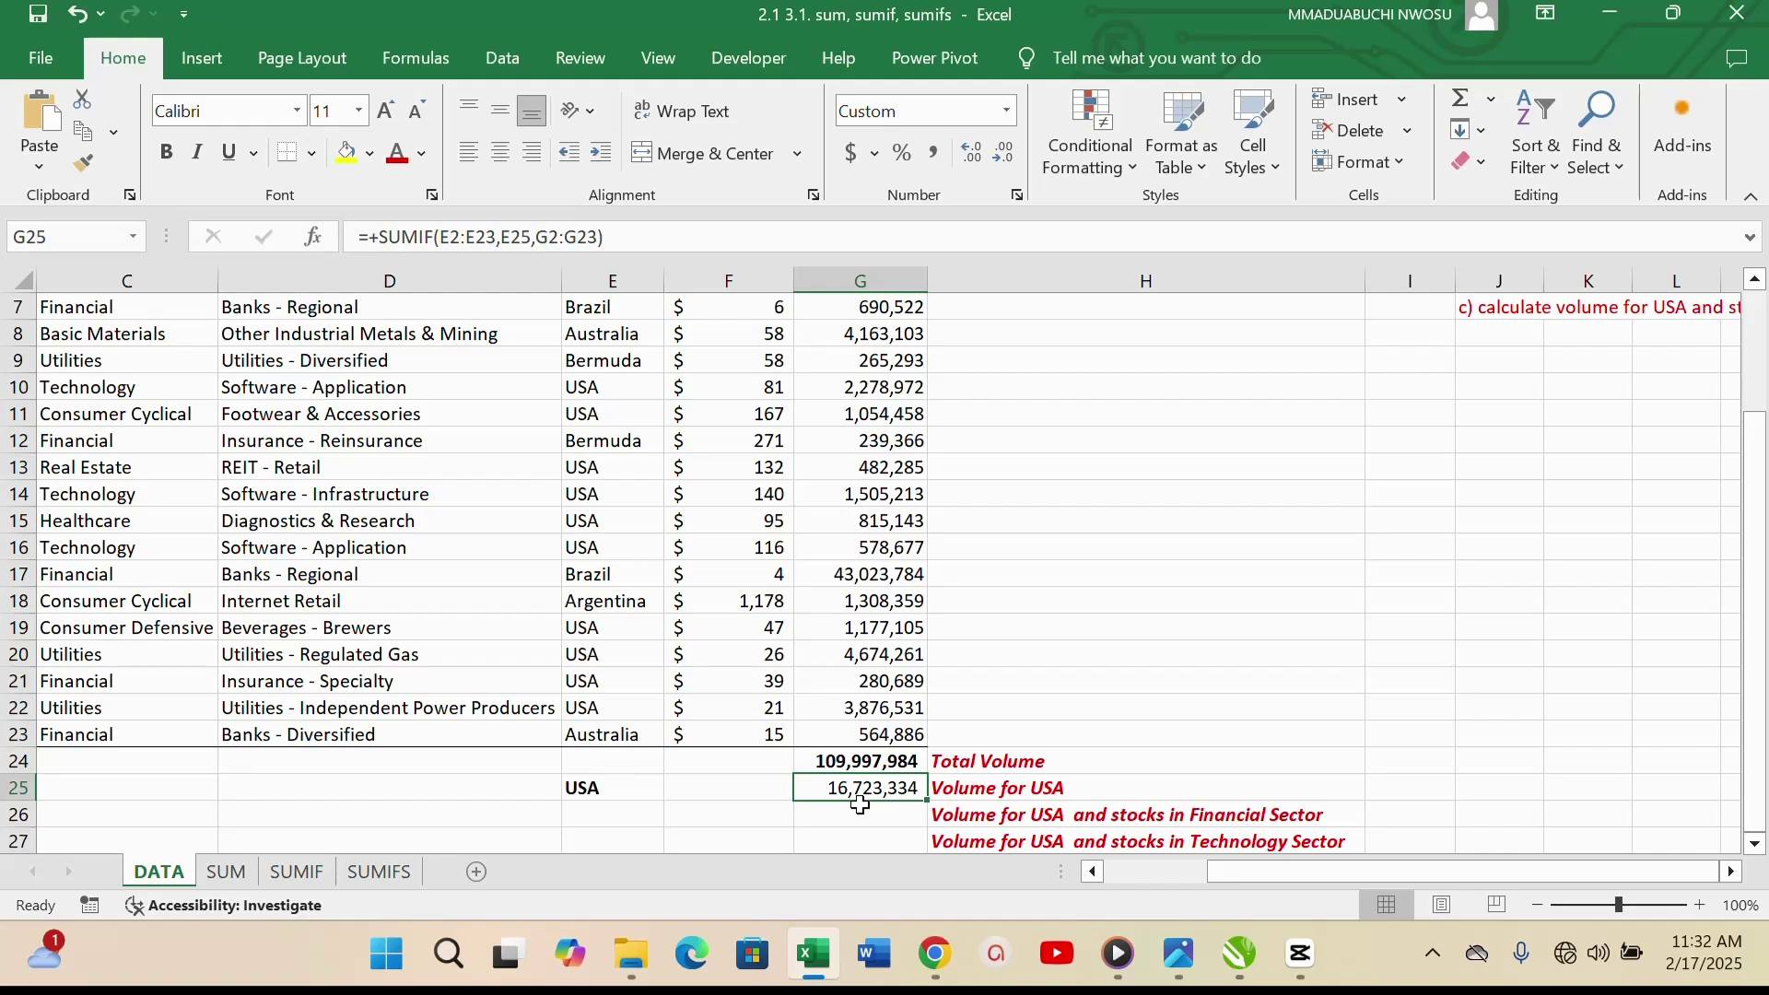
pyautogui.doubleClick(862, 793)
pyautogui.click(610, 789)
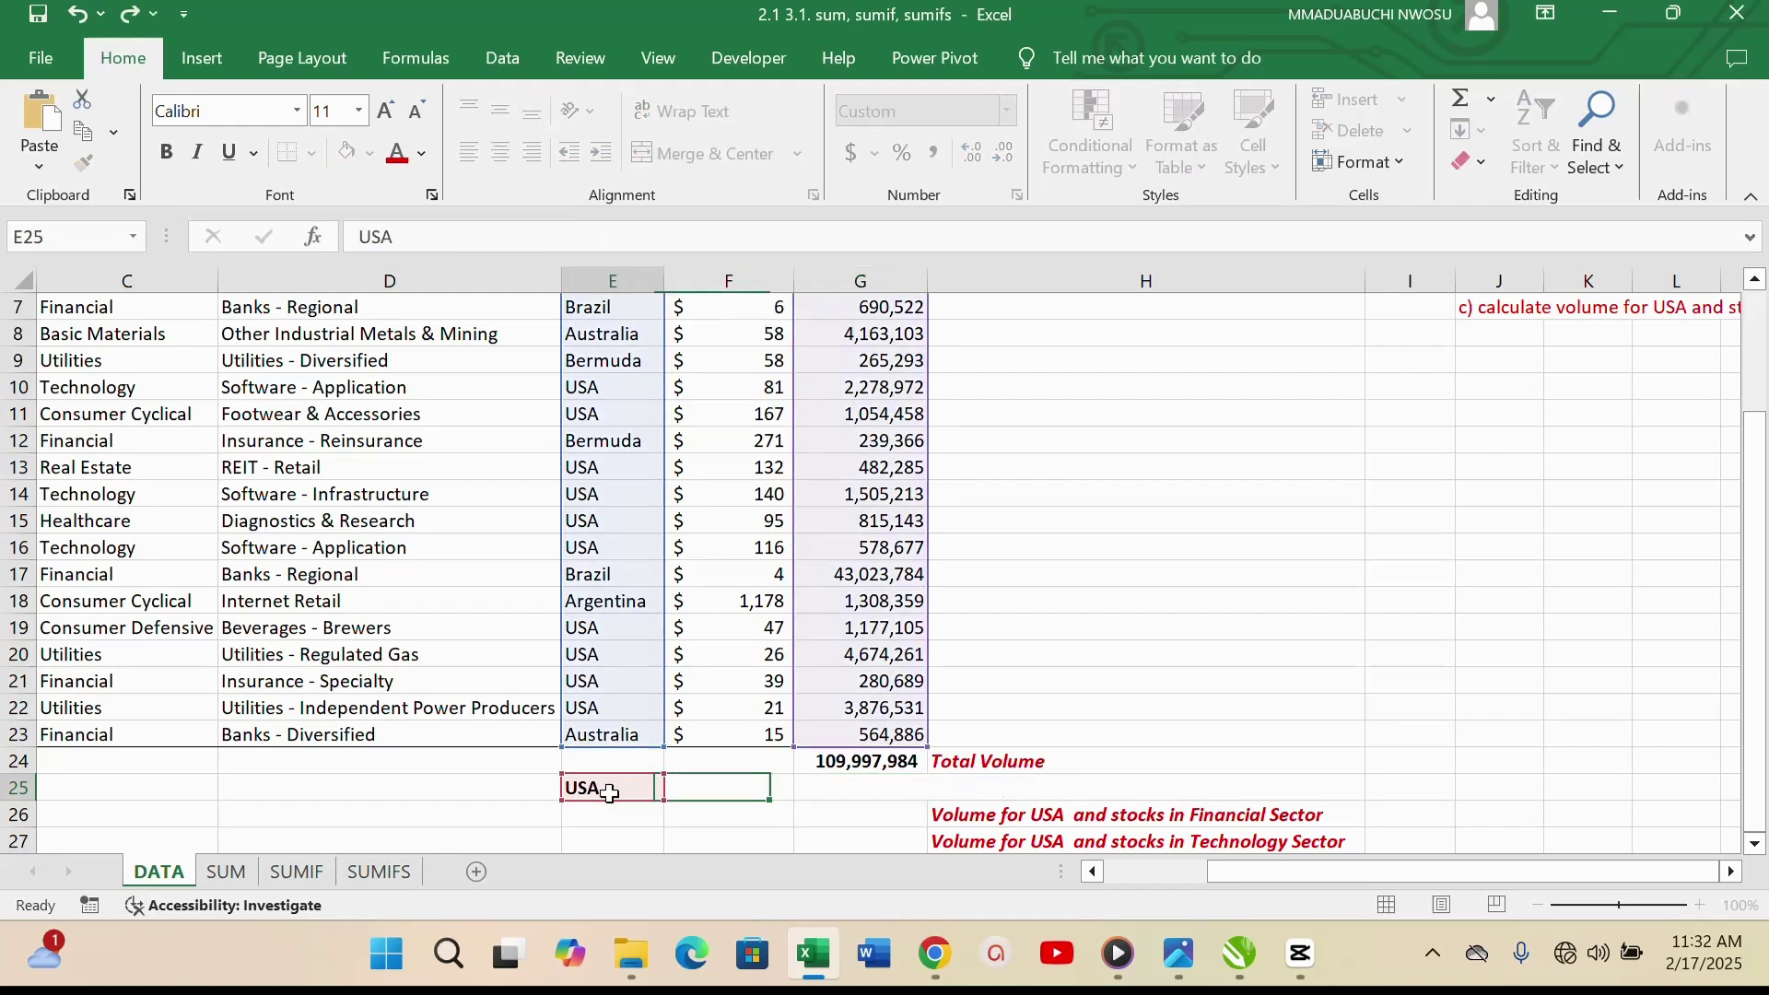
pyautogui.press('Delete')
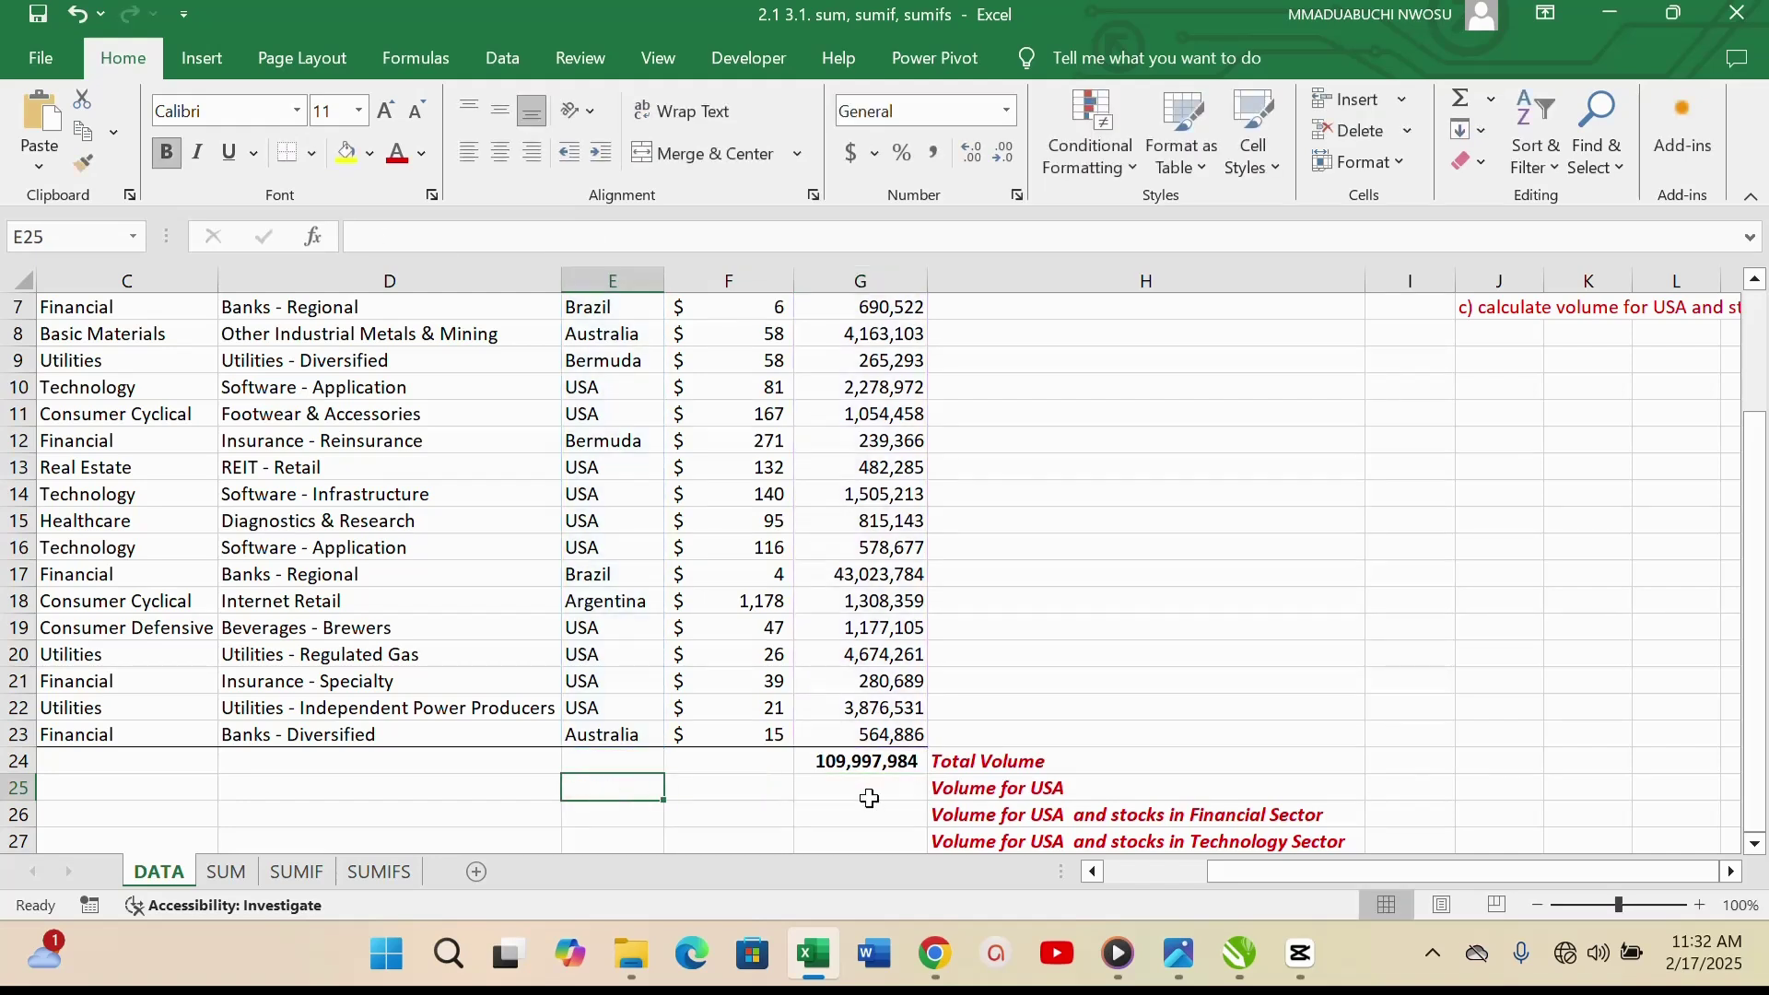
# Start a +SUMIF formula in G25 with country range E2:E23 and USA cell E13 as the criterion.
pyautogui.click(836, 786)
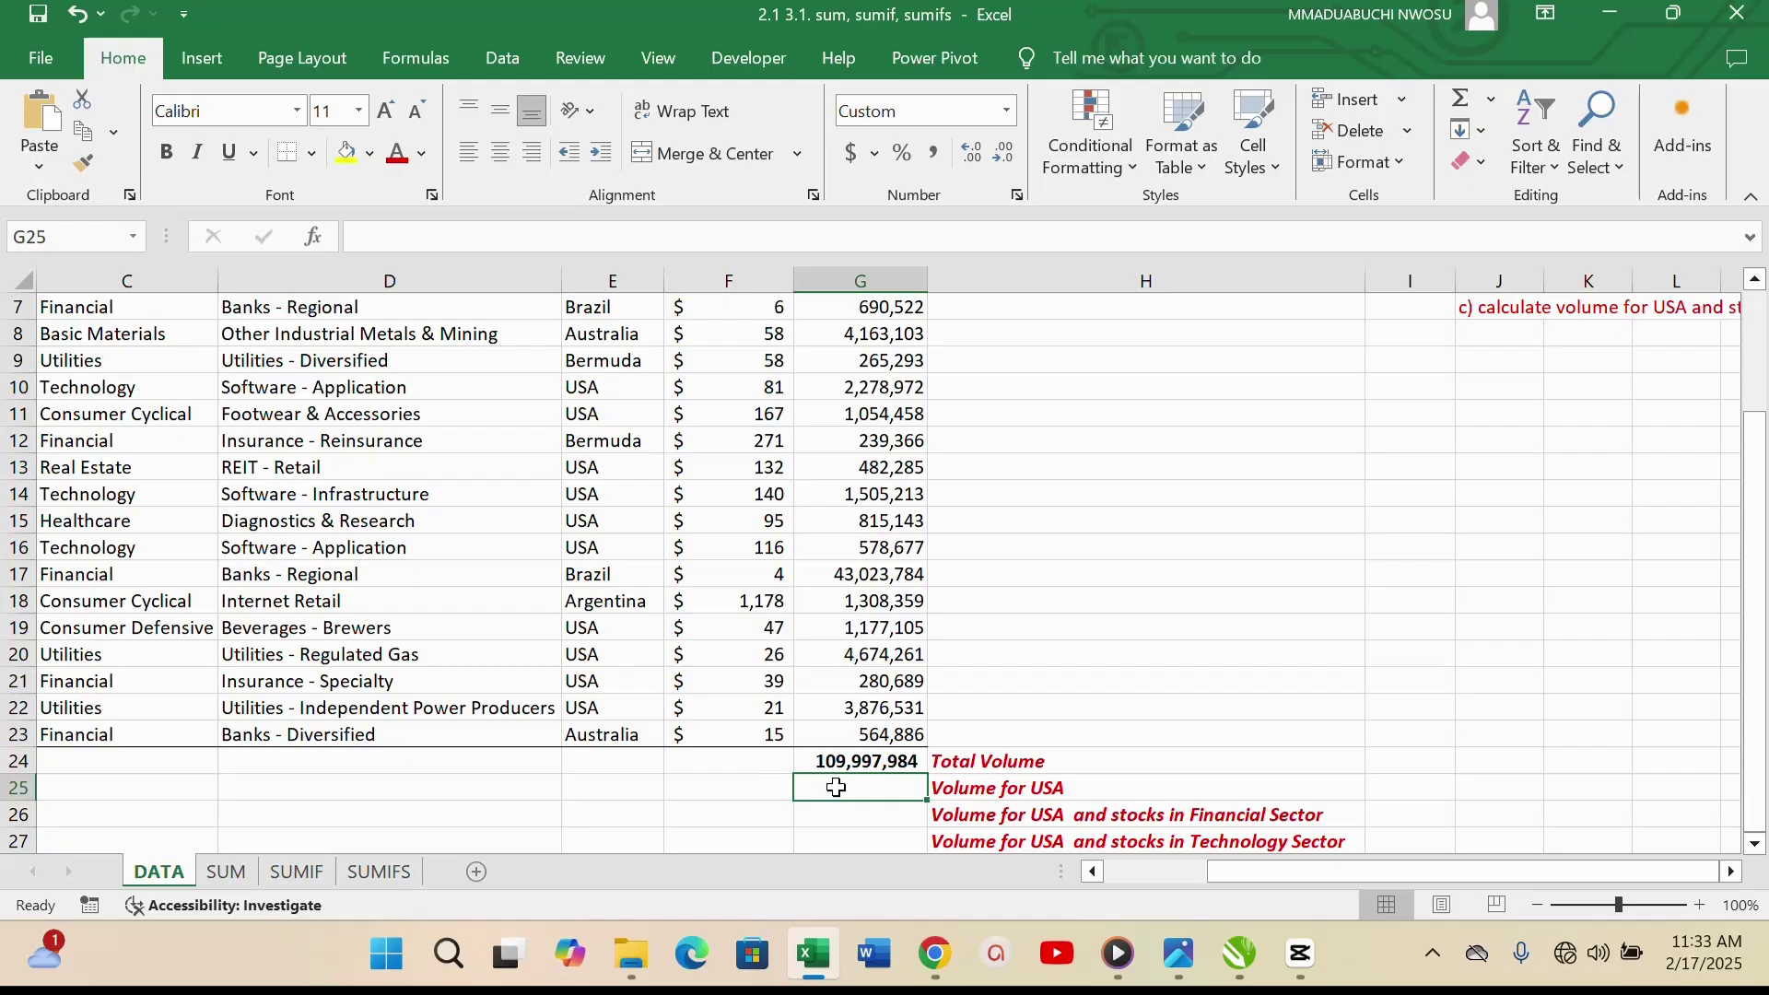
pyautogui.write('+su')
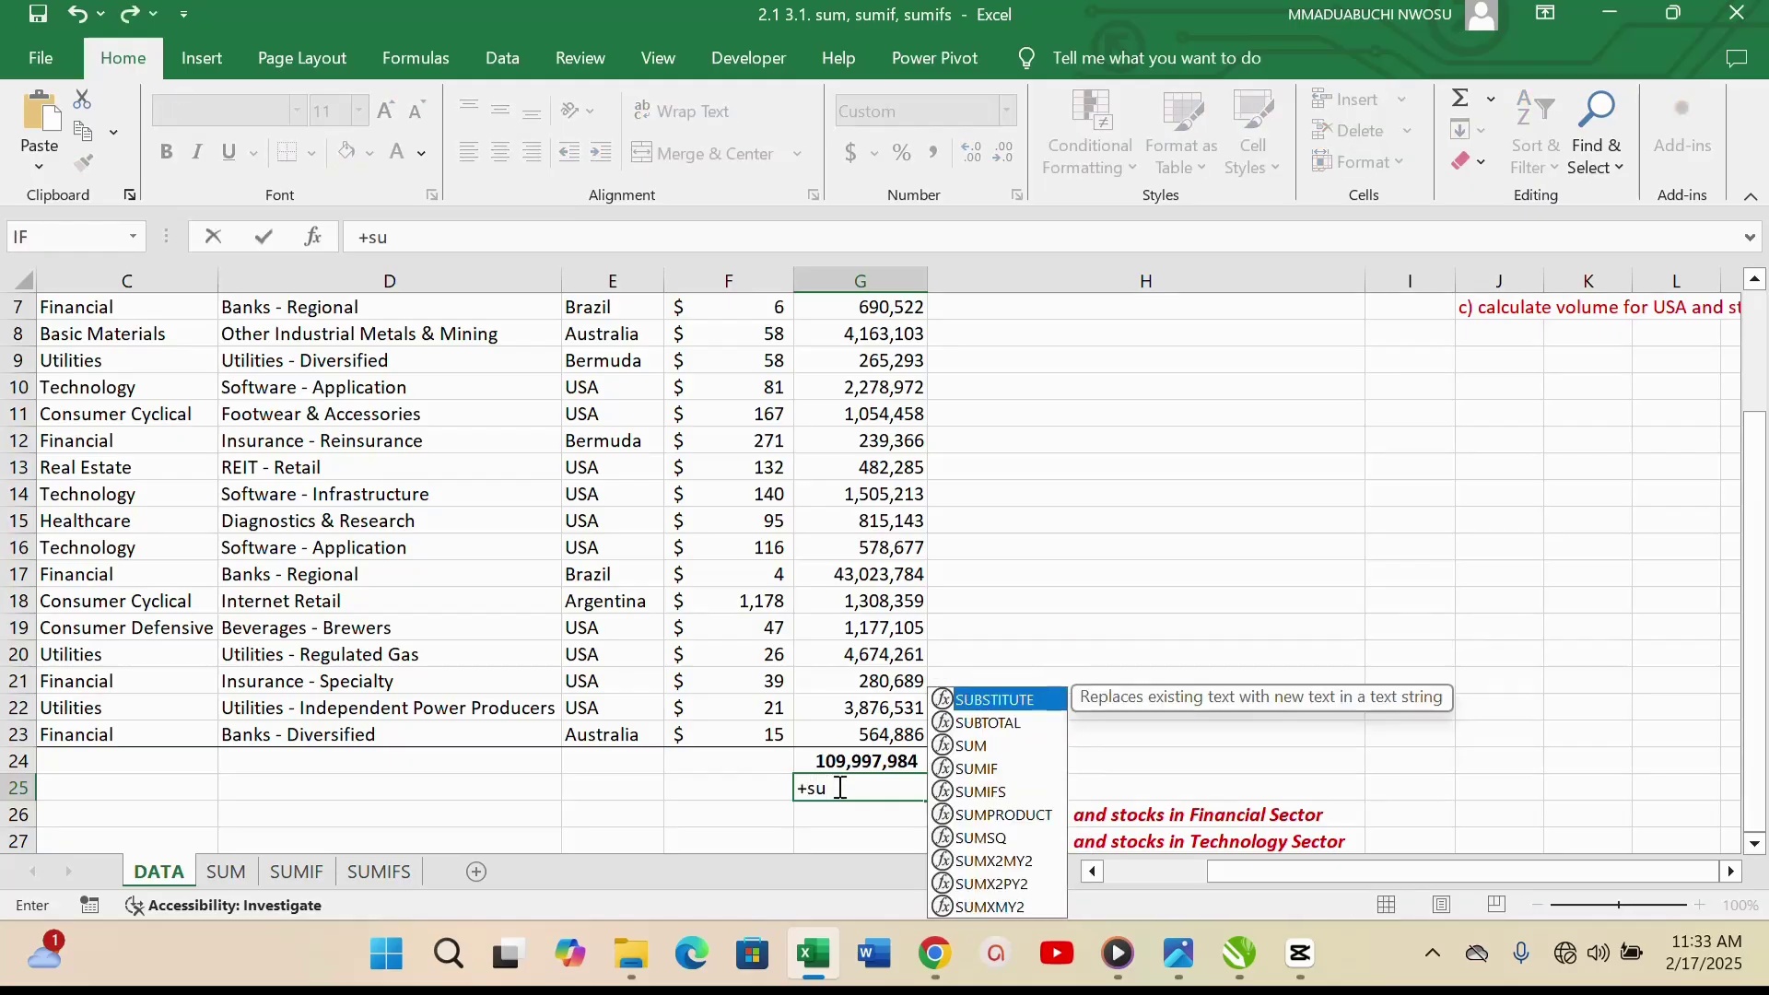
pyautogui.write('m')
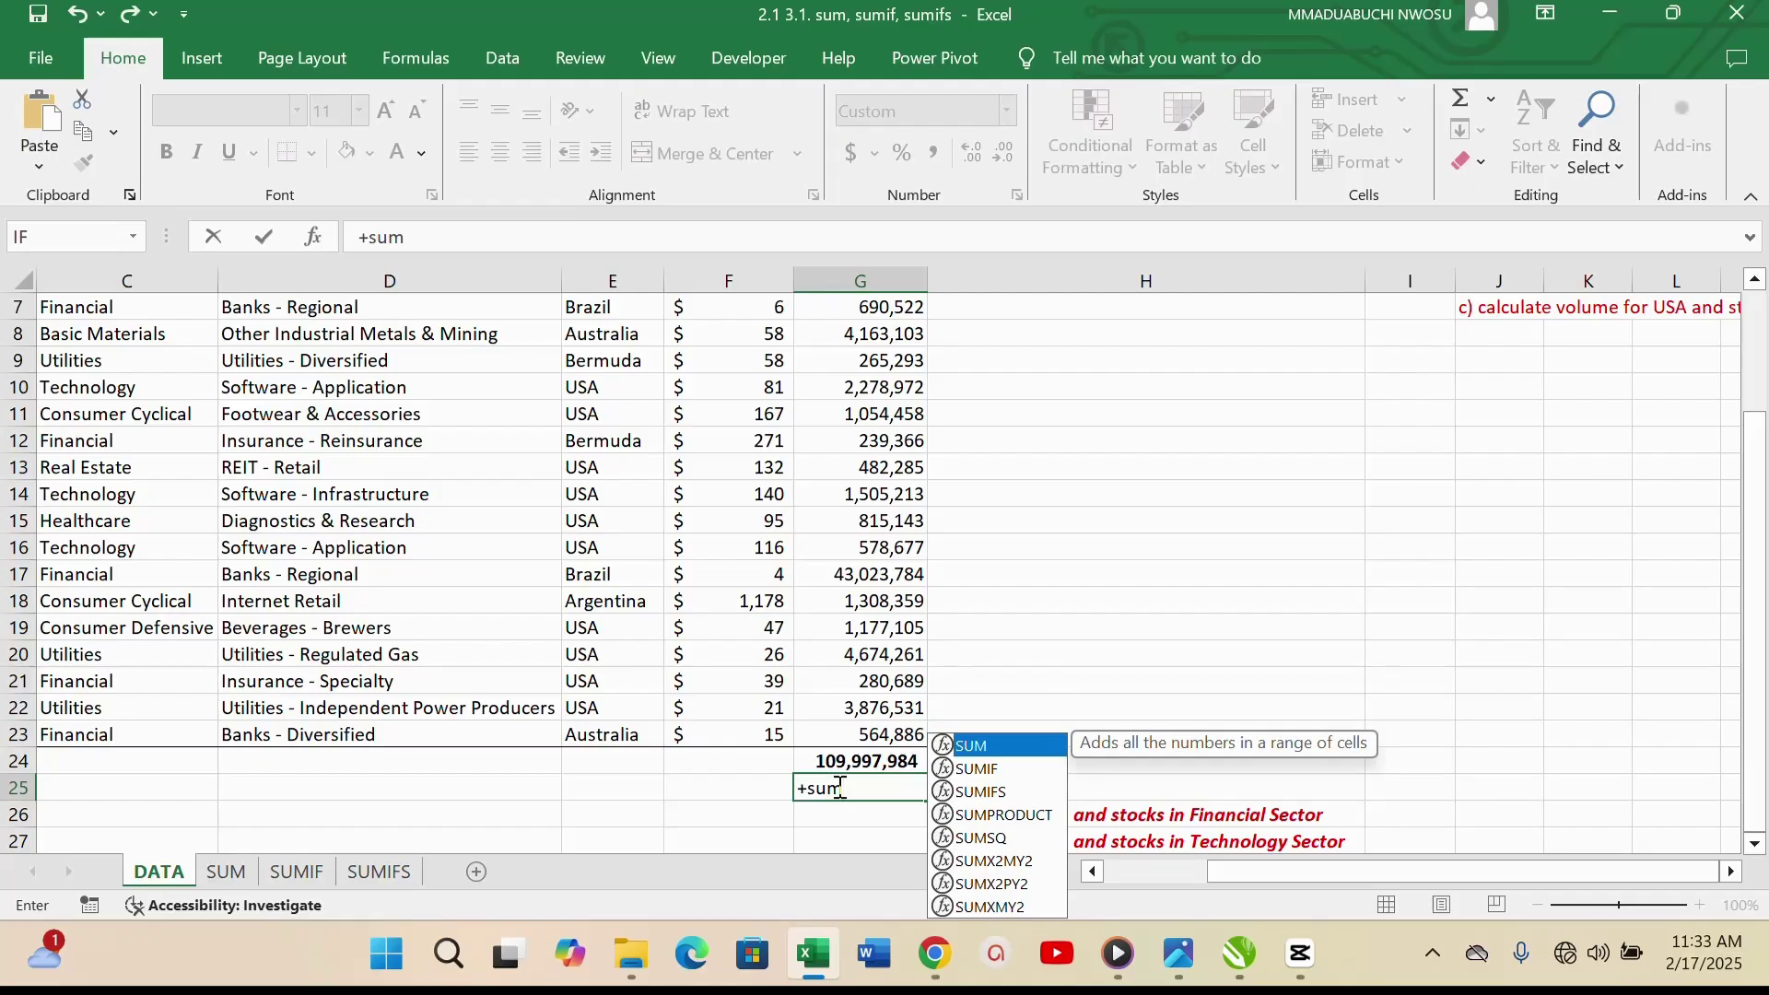
pyautogui.doubleClick(979, 768)
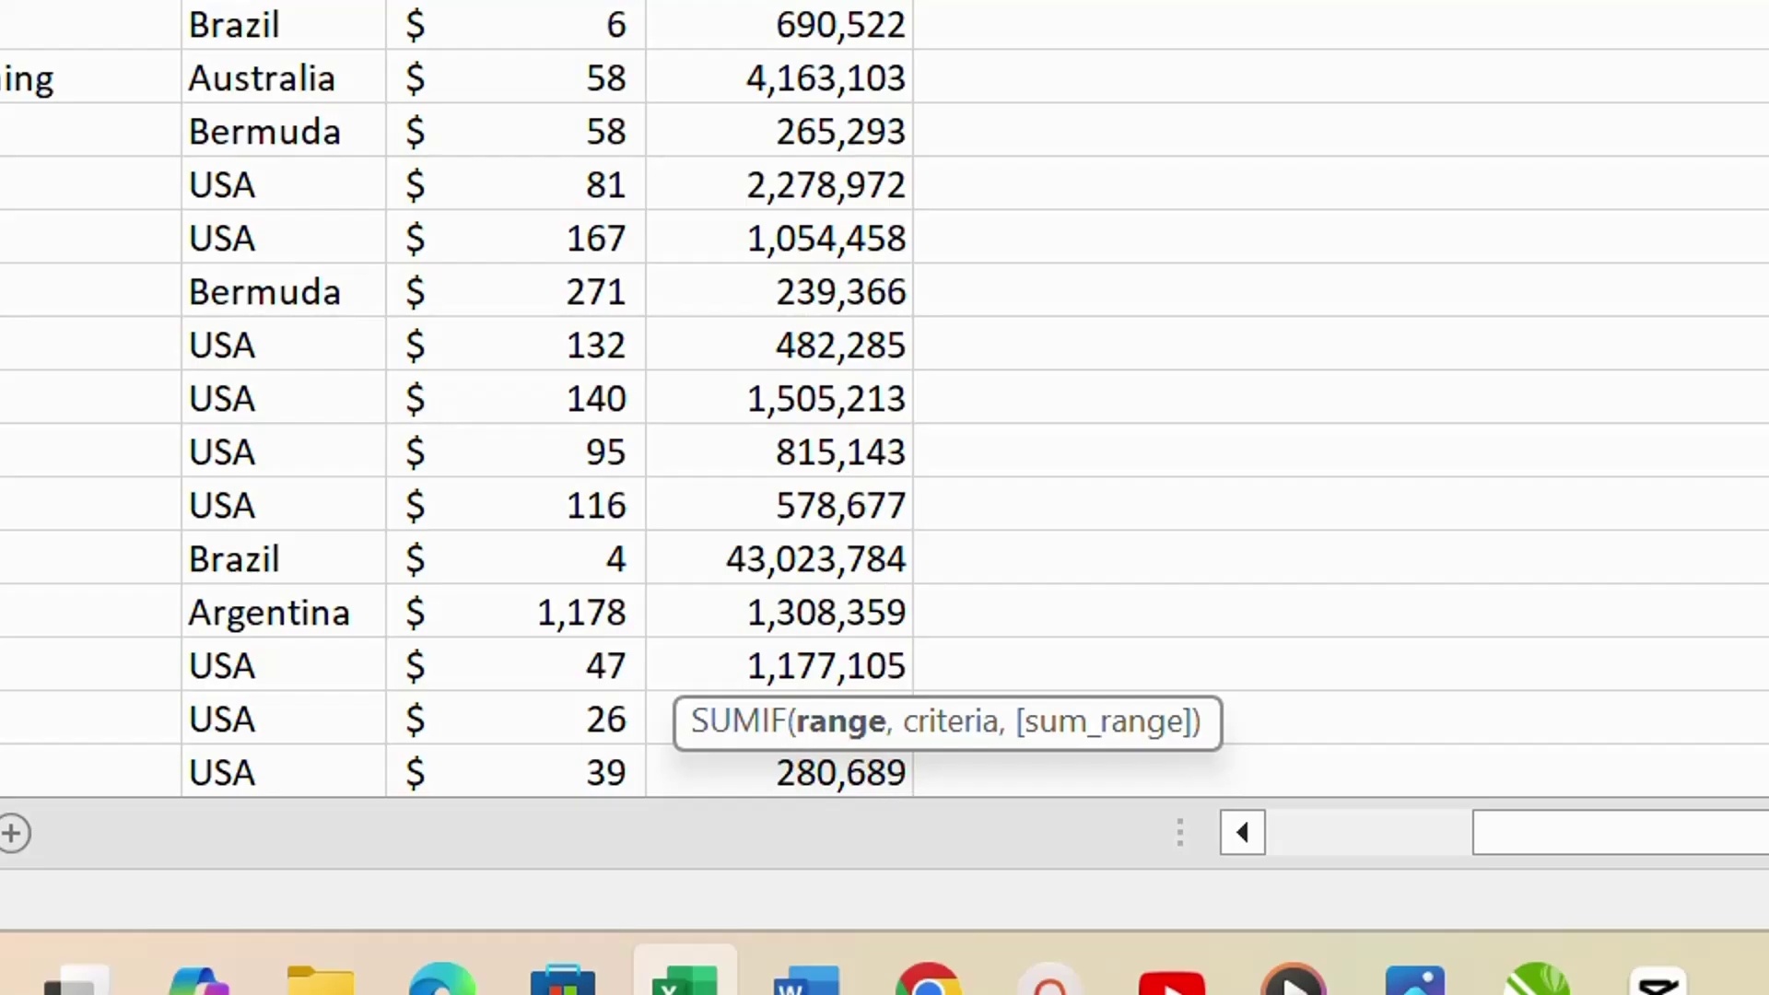
pyautogui.moveTo(285, 122); pyautogui.dragTo(301, 537)
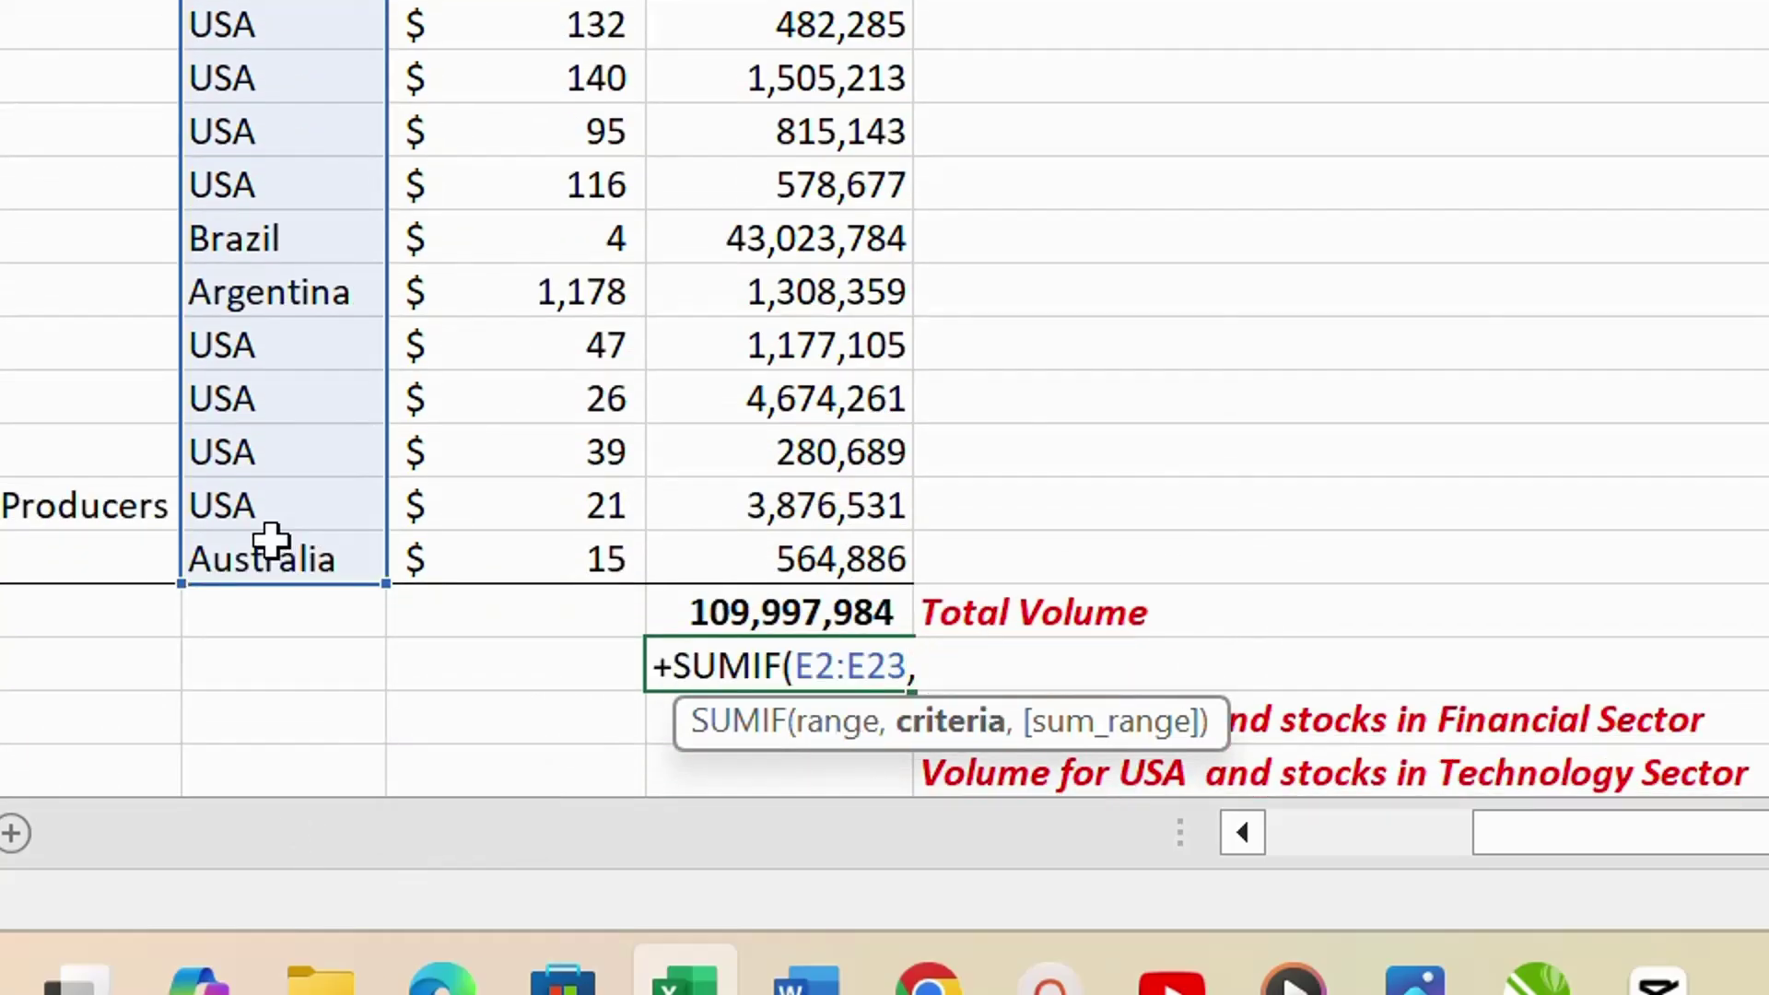
pyautogui.click(228, 30)
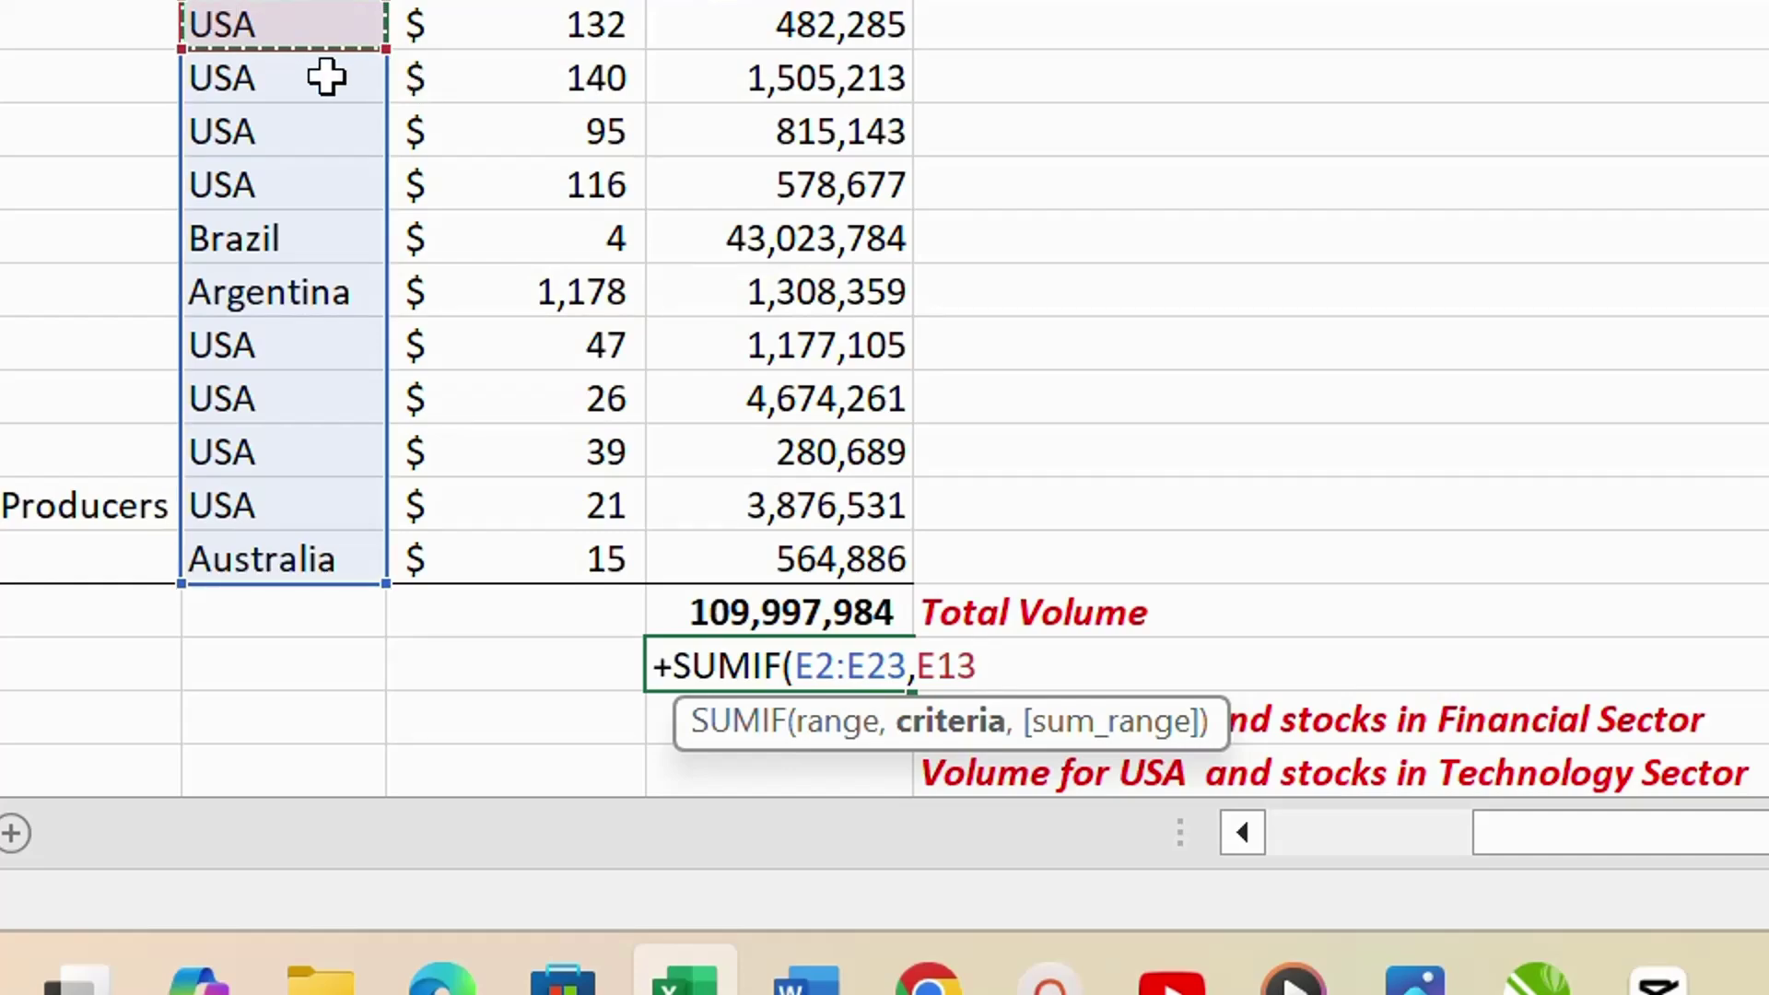
# Complete the SUMIF formula in G25 with sum range G2:G23.
pyautogui.write(',')
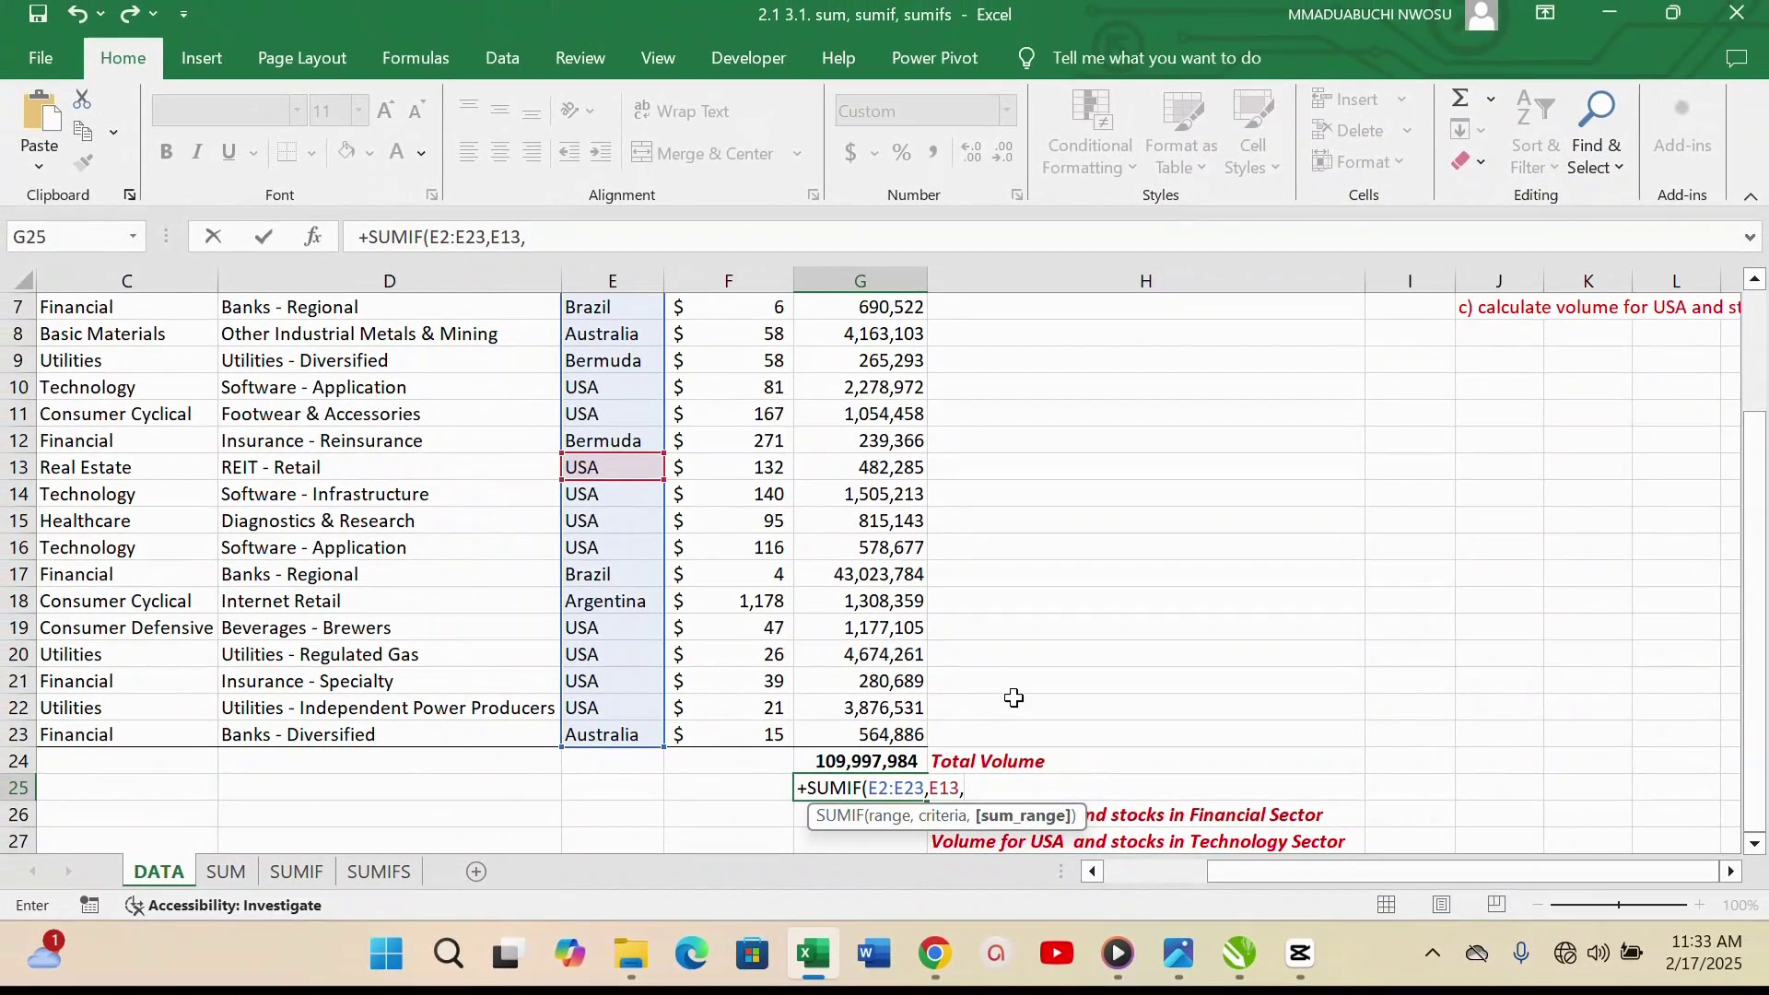
pyautogui.scroll(2, 940, 495)
pyautogui.moveTo(871, 338); pyautogui.dragTo(873, 781)
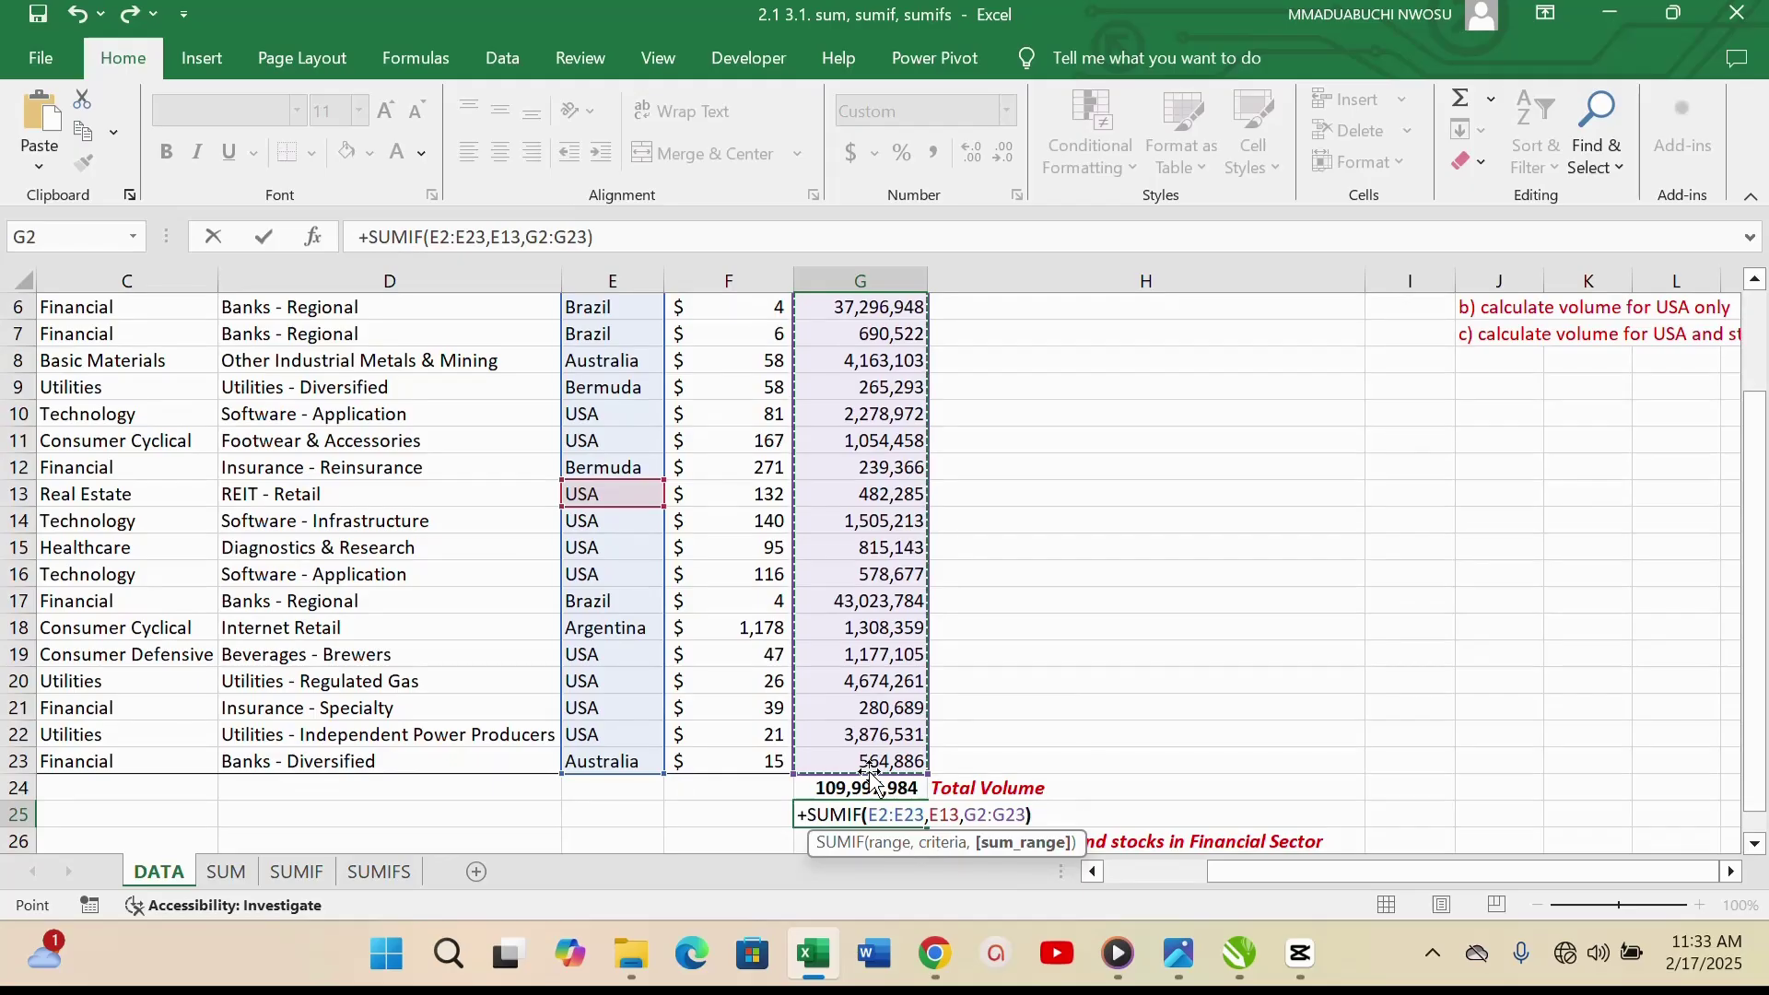
pyautogui.write(')')
pyautogui.press('Return')
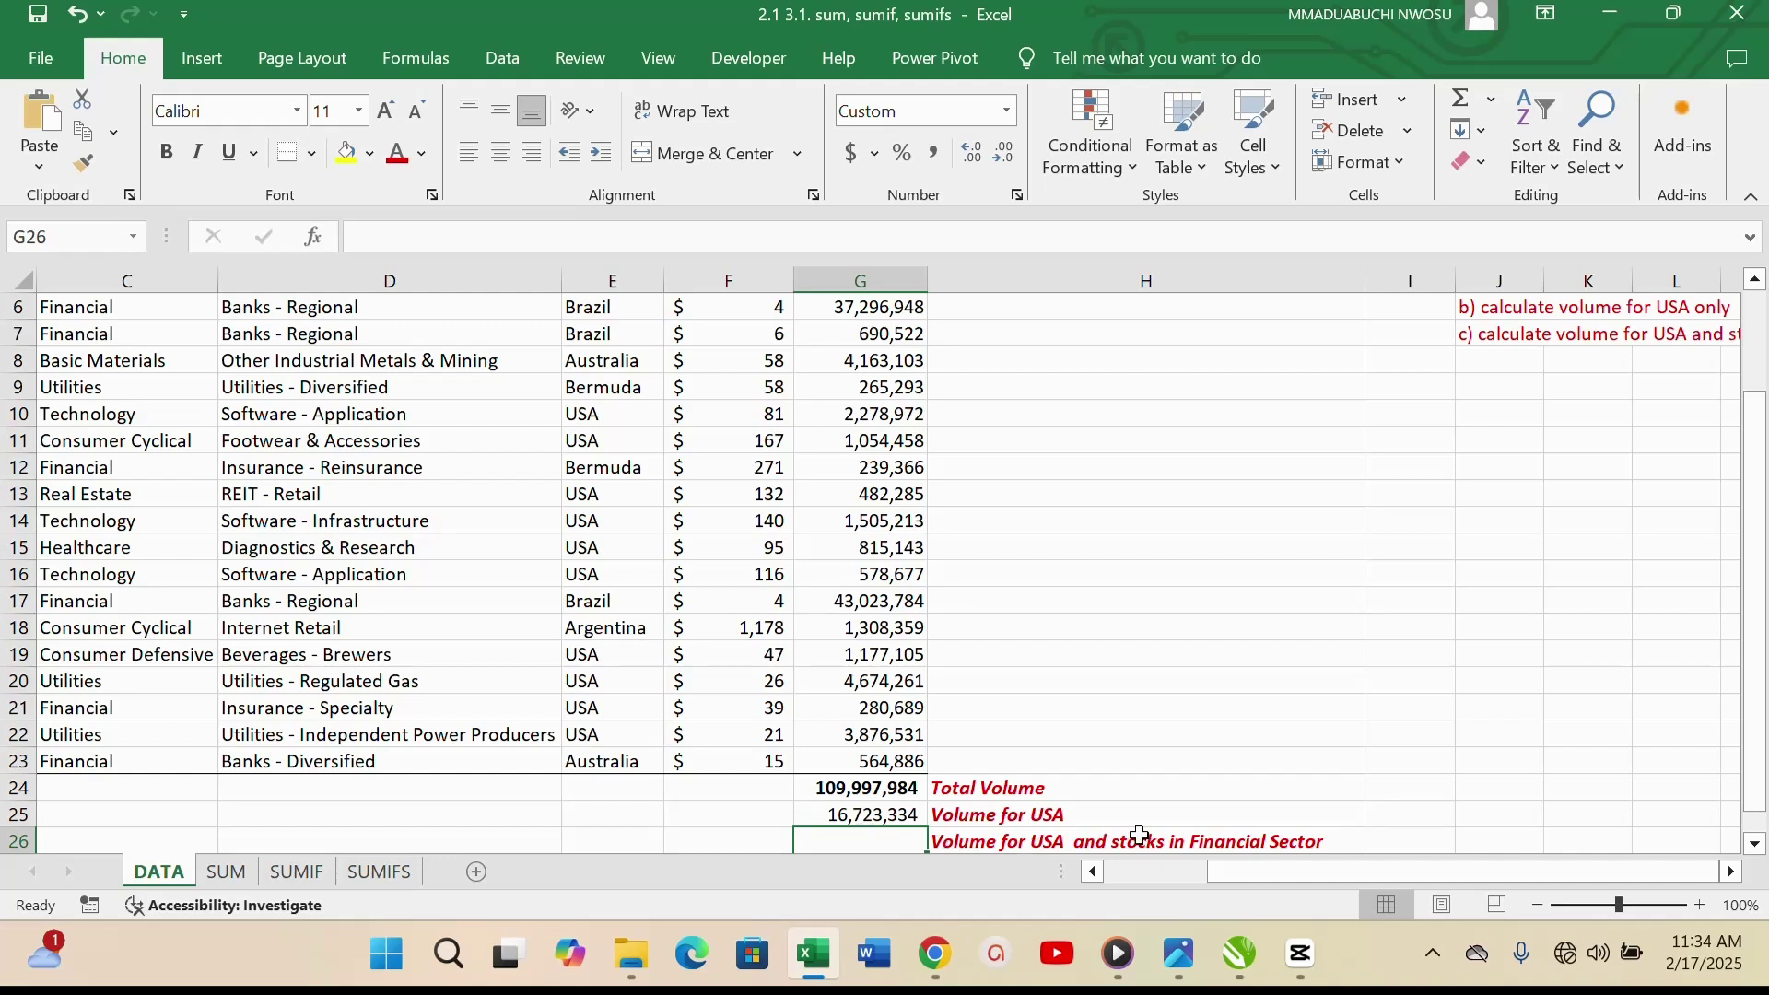
# Start a SUMIFS formula in G26 with the volume figures G2:G23 as the sum range.
pyautogui.scroll(-1, 1087, 871)
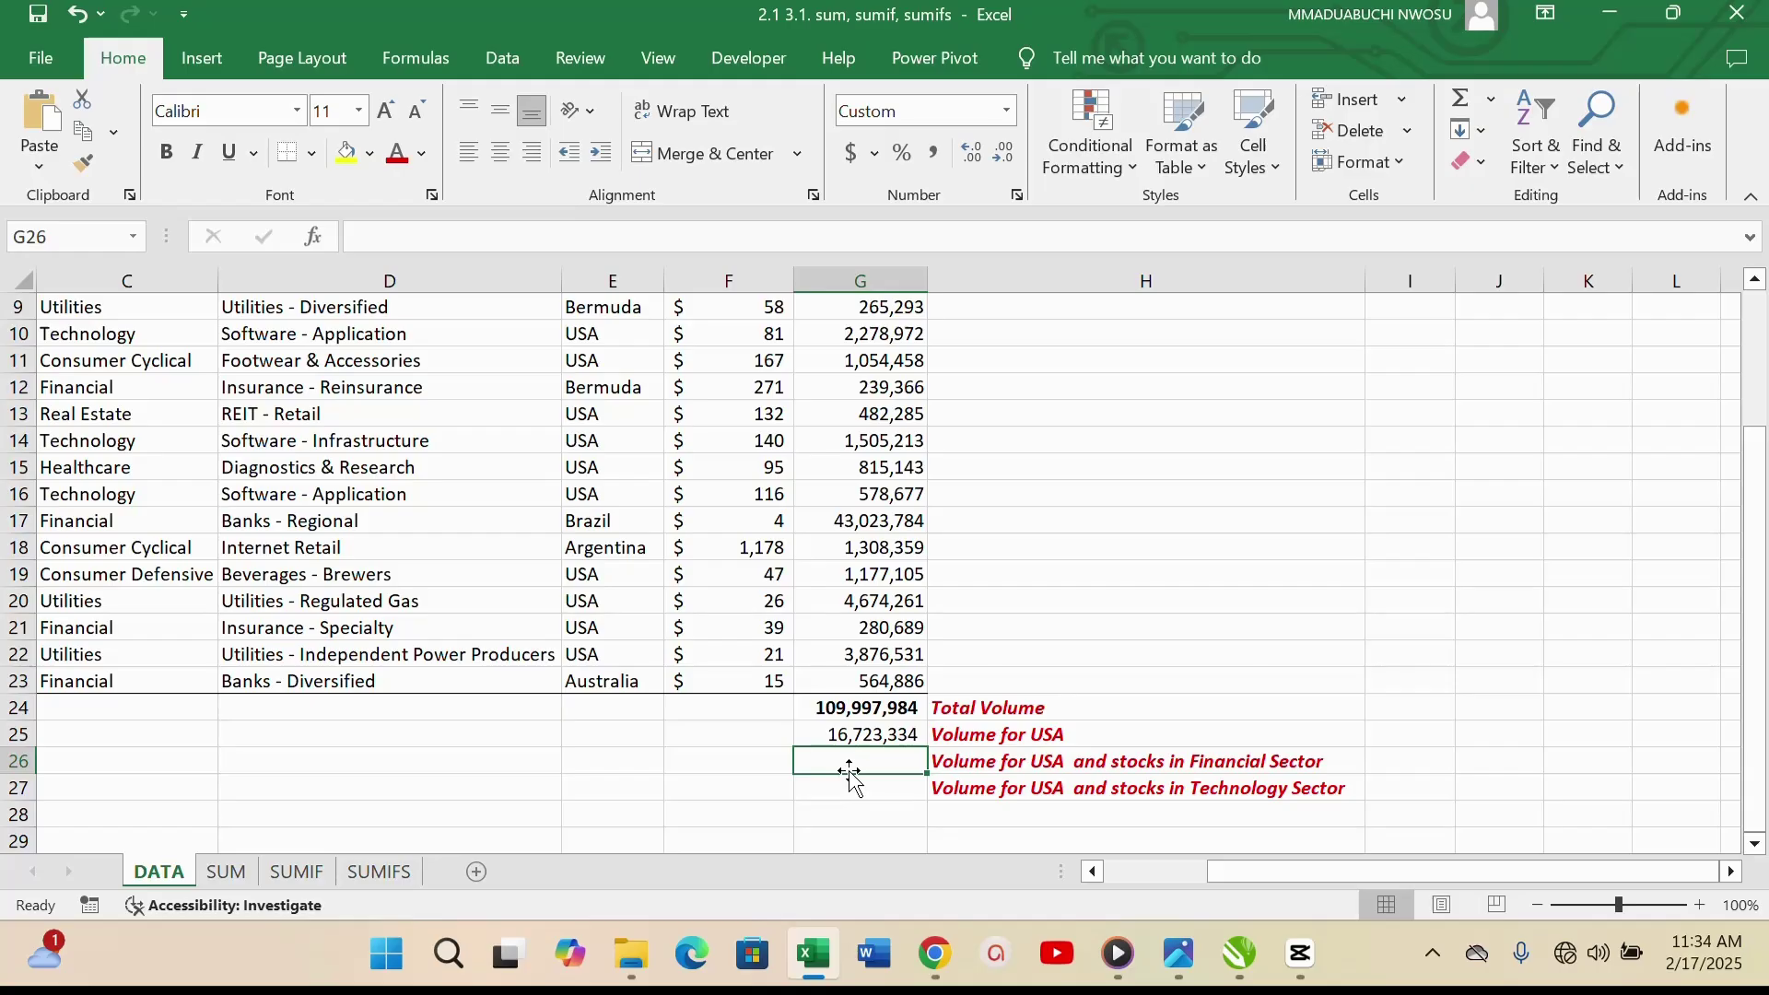
pyautogui.write('=sum')
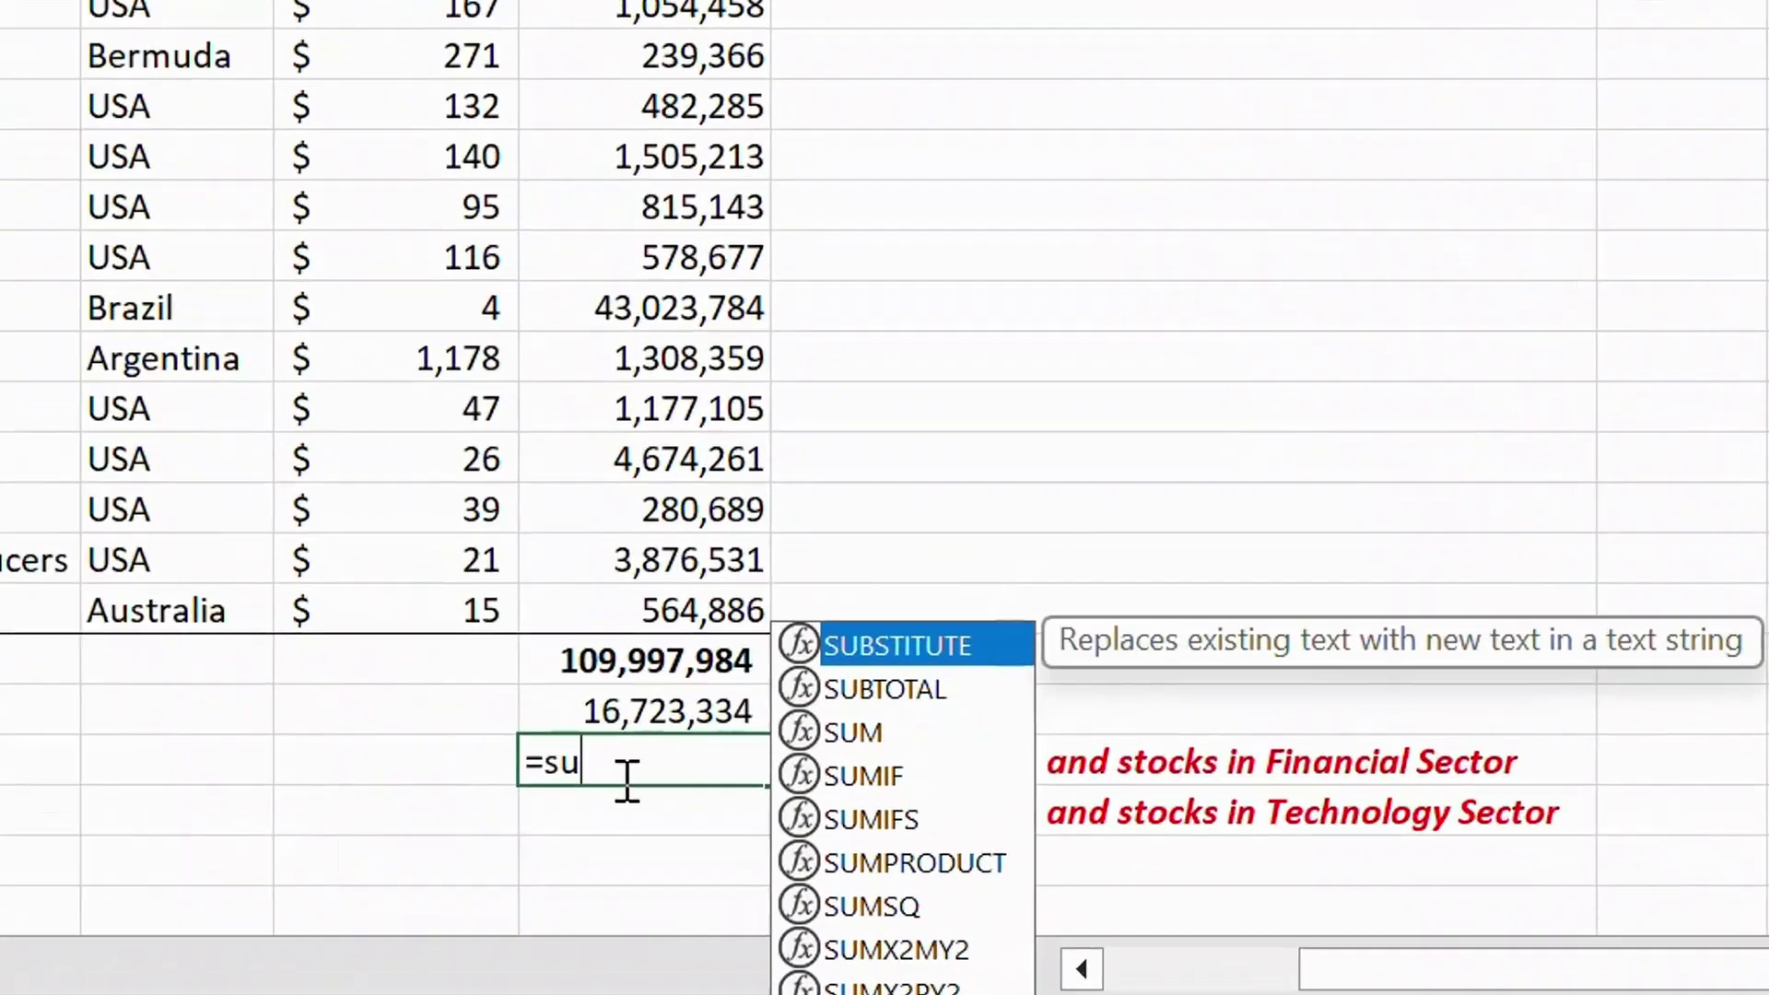
pyautogui.doubleClick(857, 823)
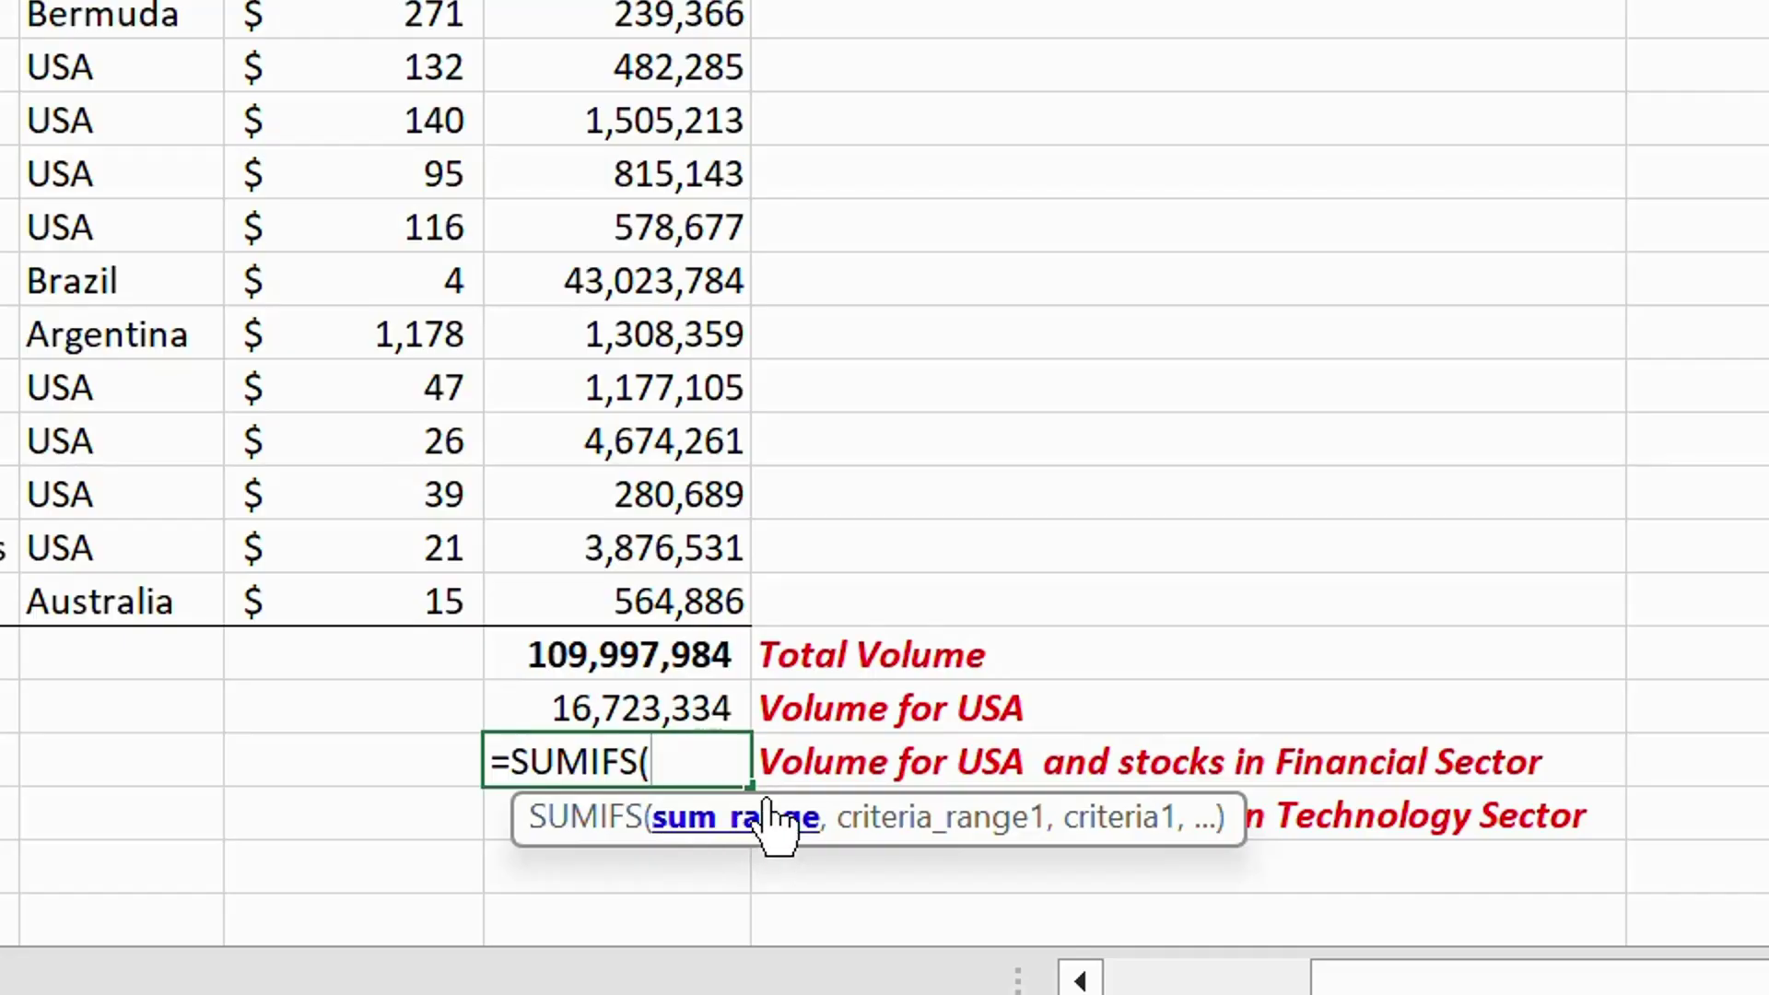
pyautogui.scroll(3, 592, 350)
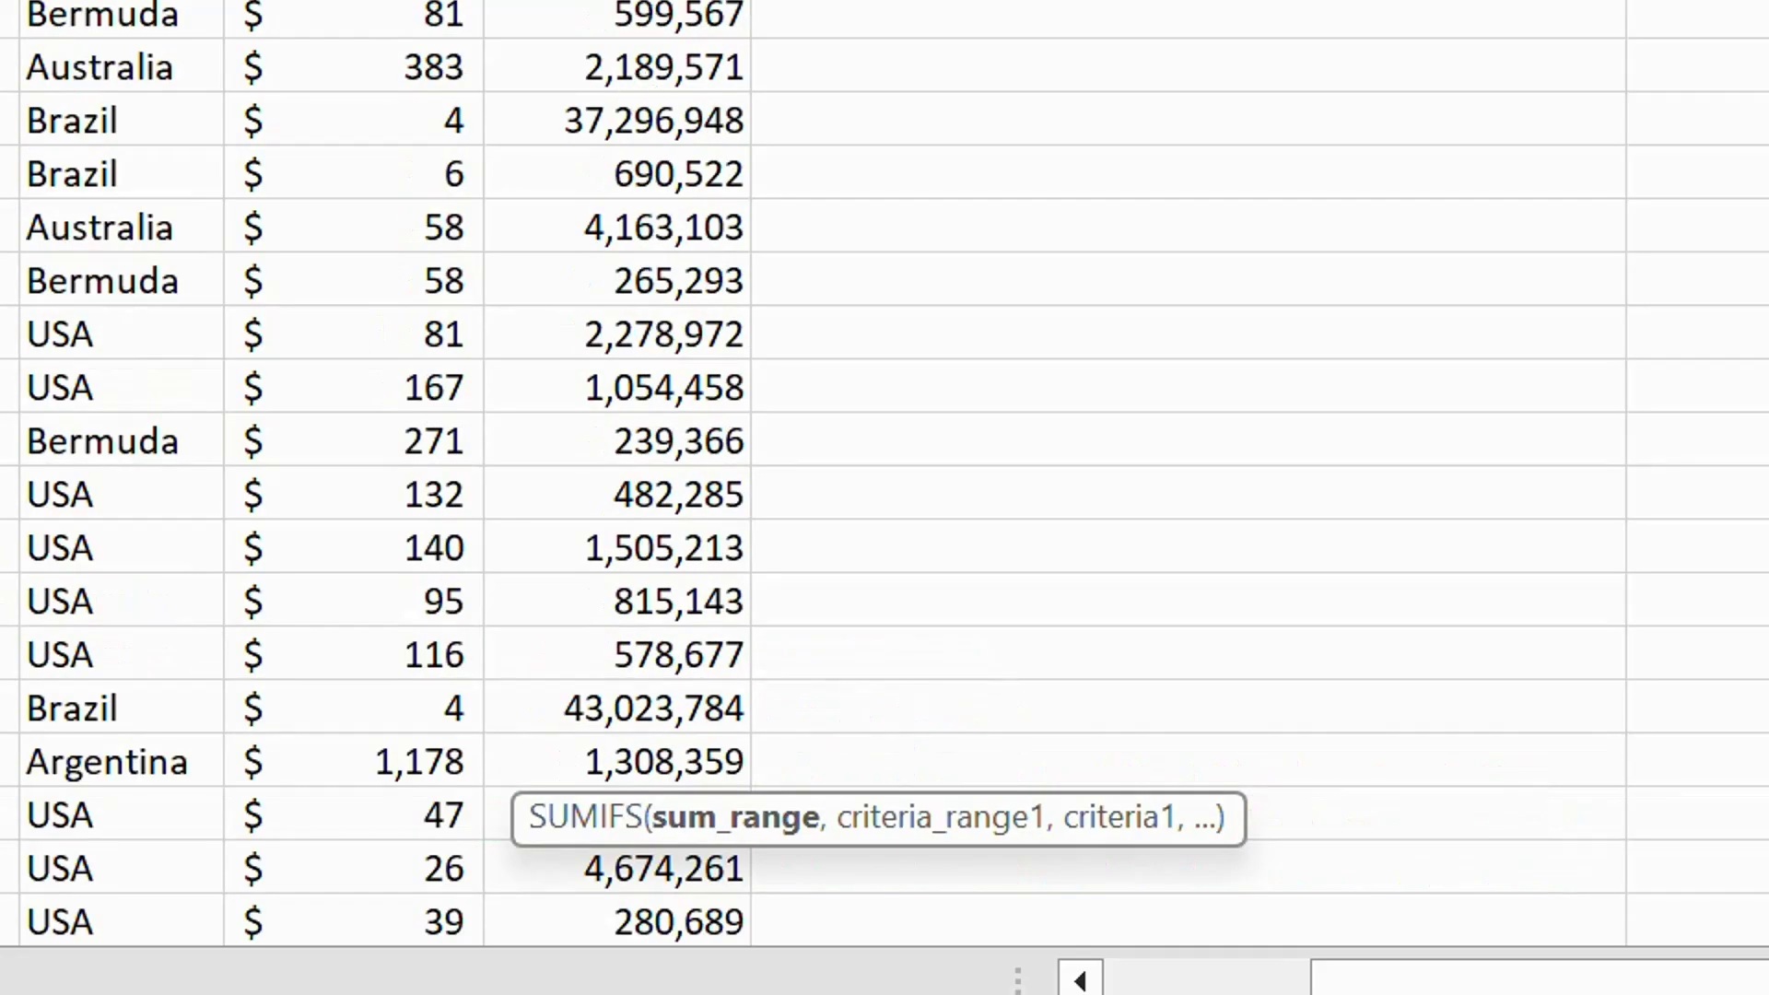
pyautogui.moveTo(619, 0); pyautogui.dragTo(738, 939)
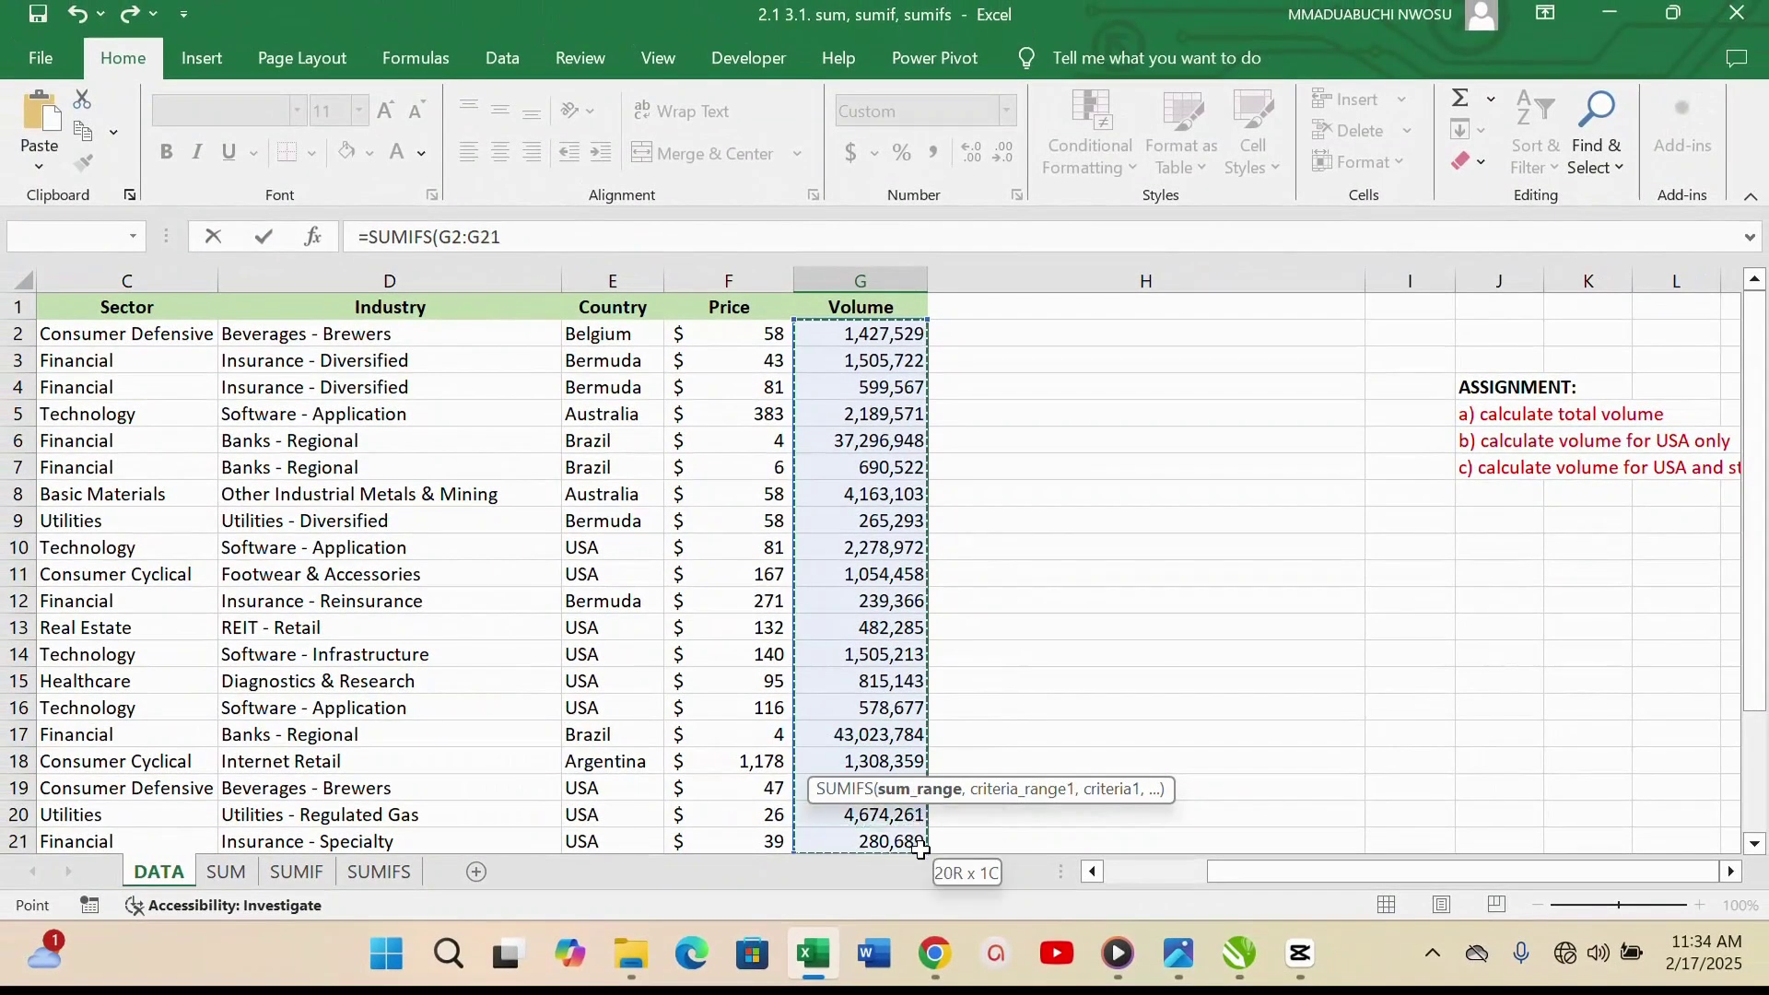
pyautogui.moveTo(920, 849); pyautogui.dragTo(924, 829)
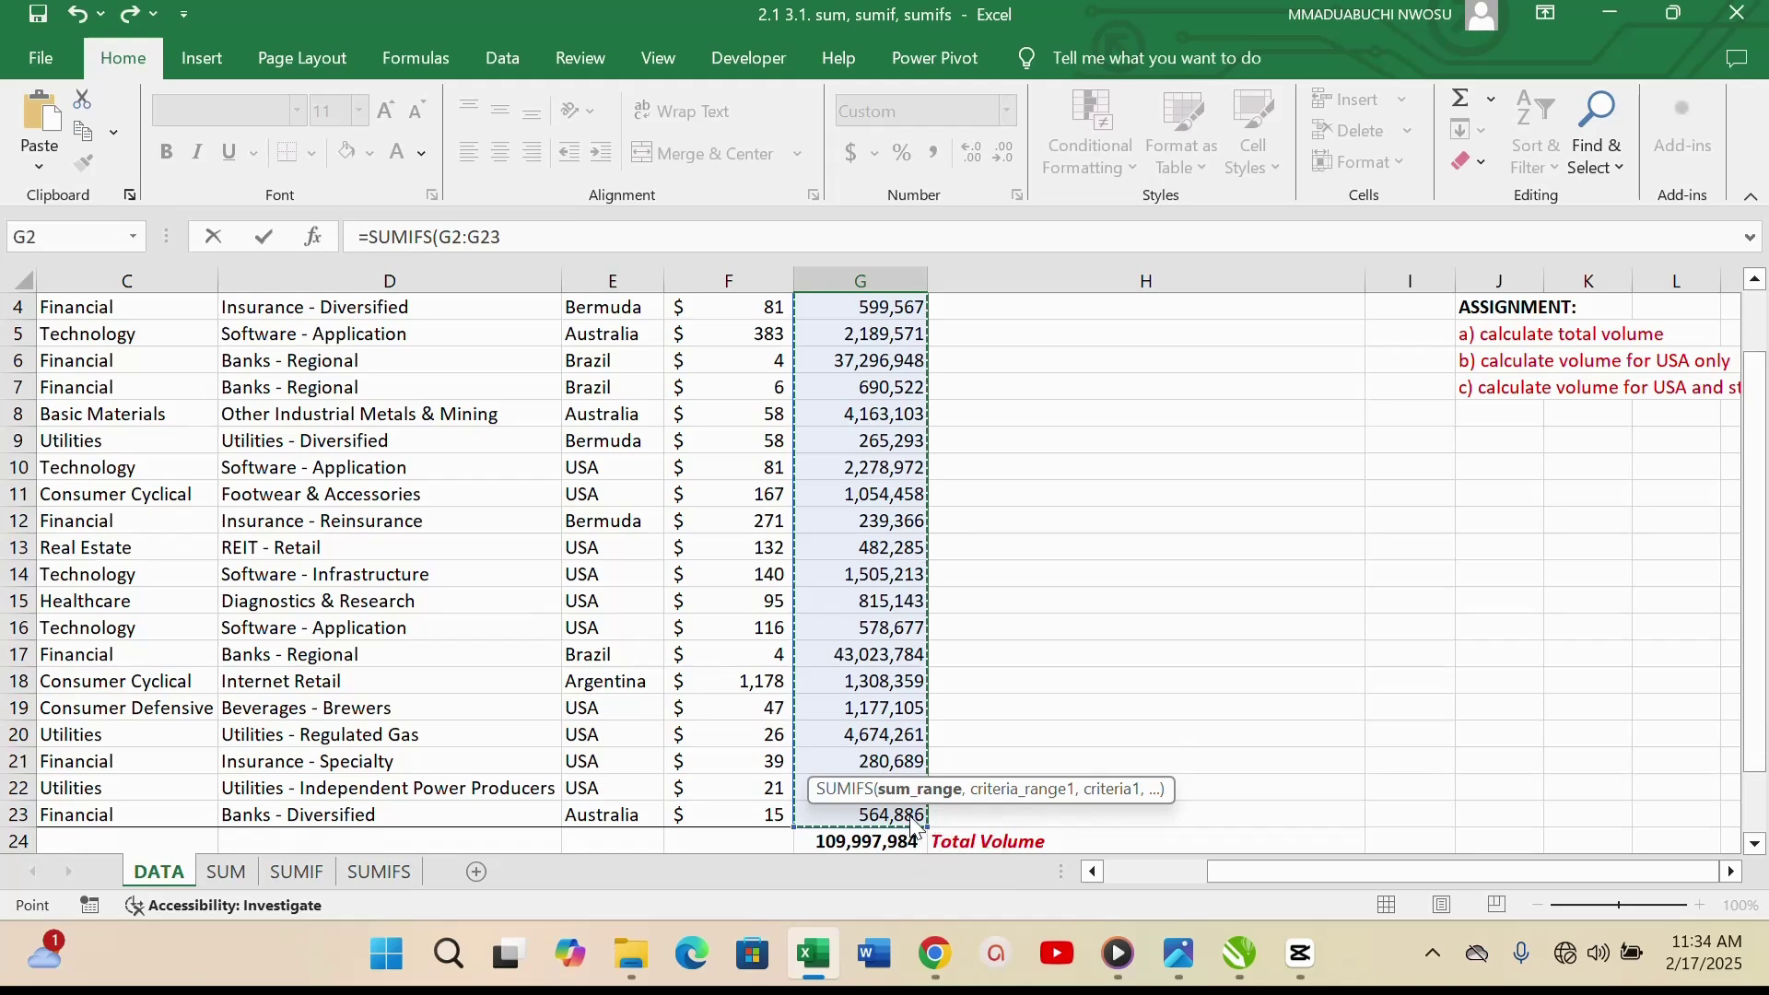
pyautogui.scroll(-2, 1112, 754)
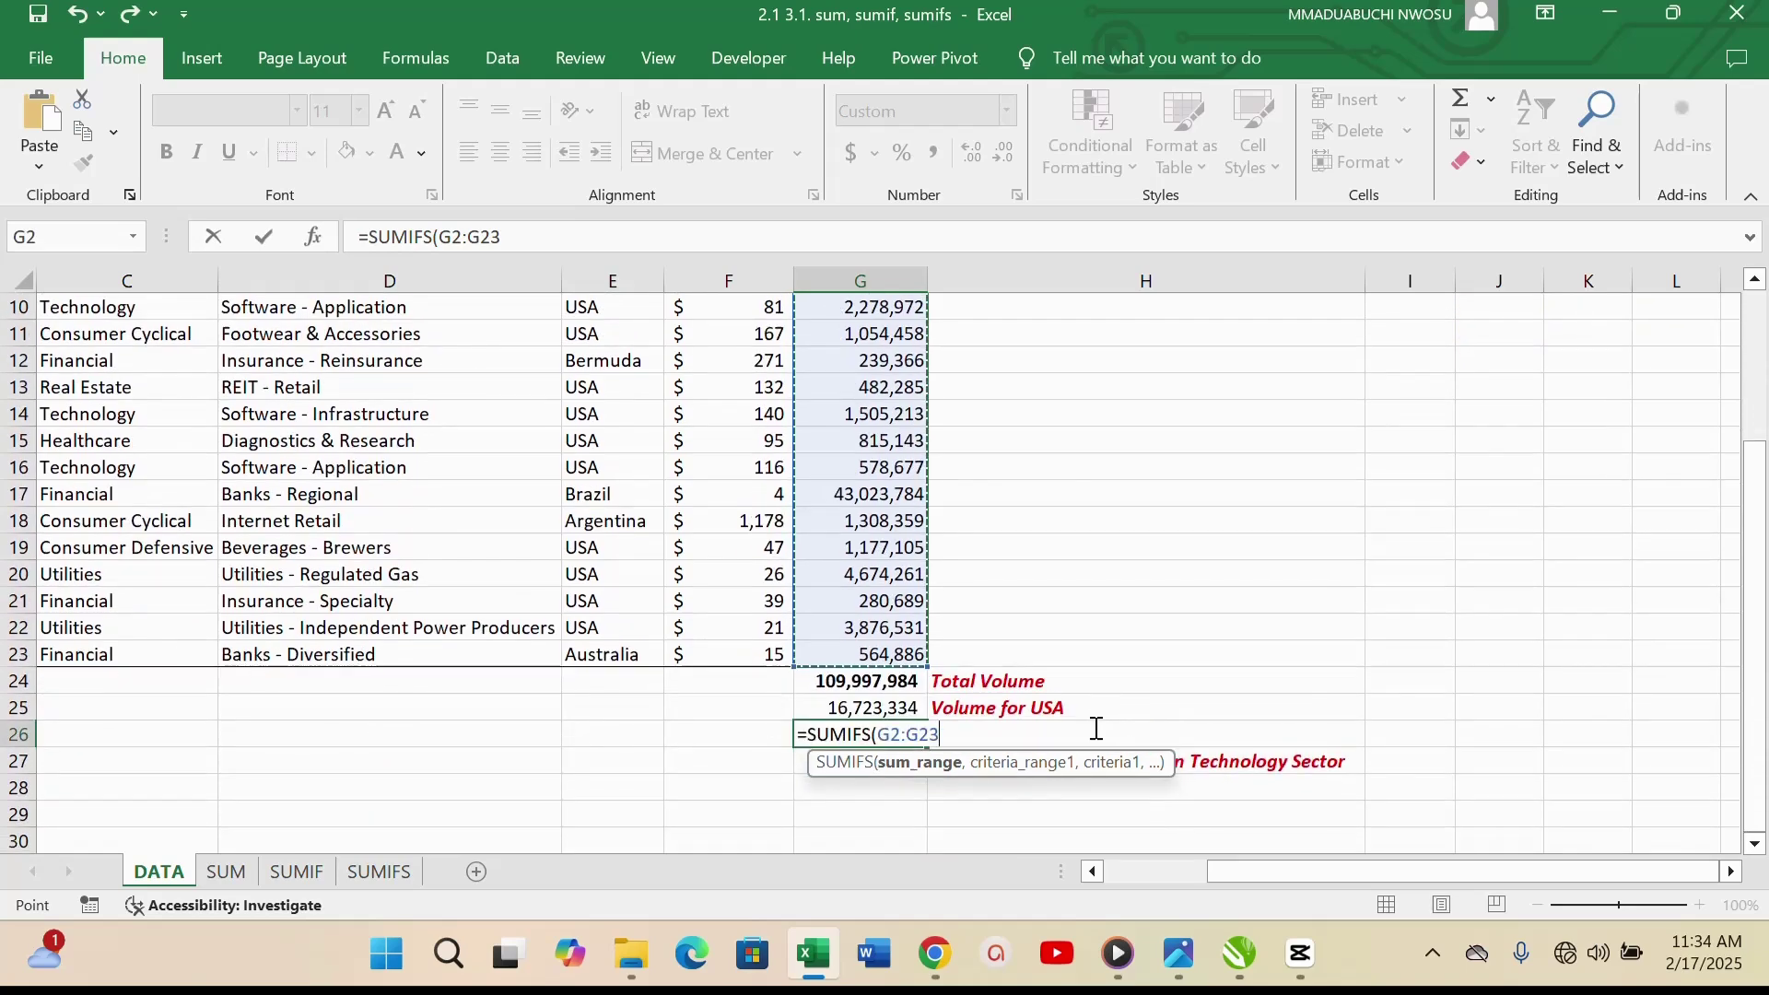
pyautogui.write(',')
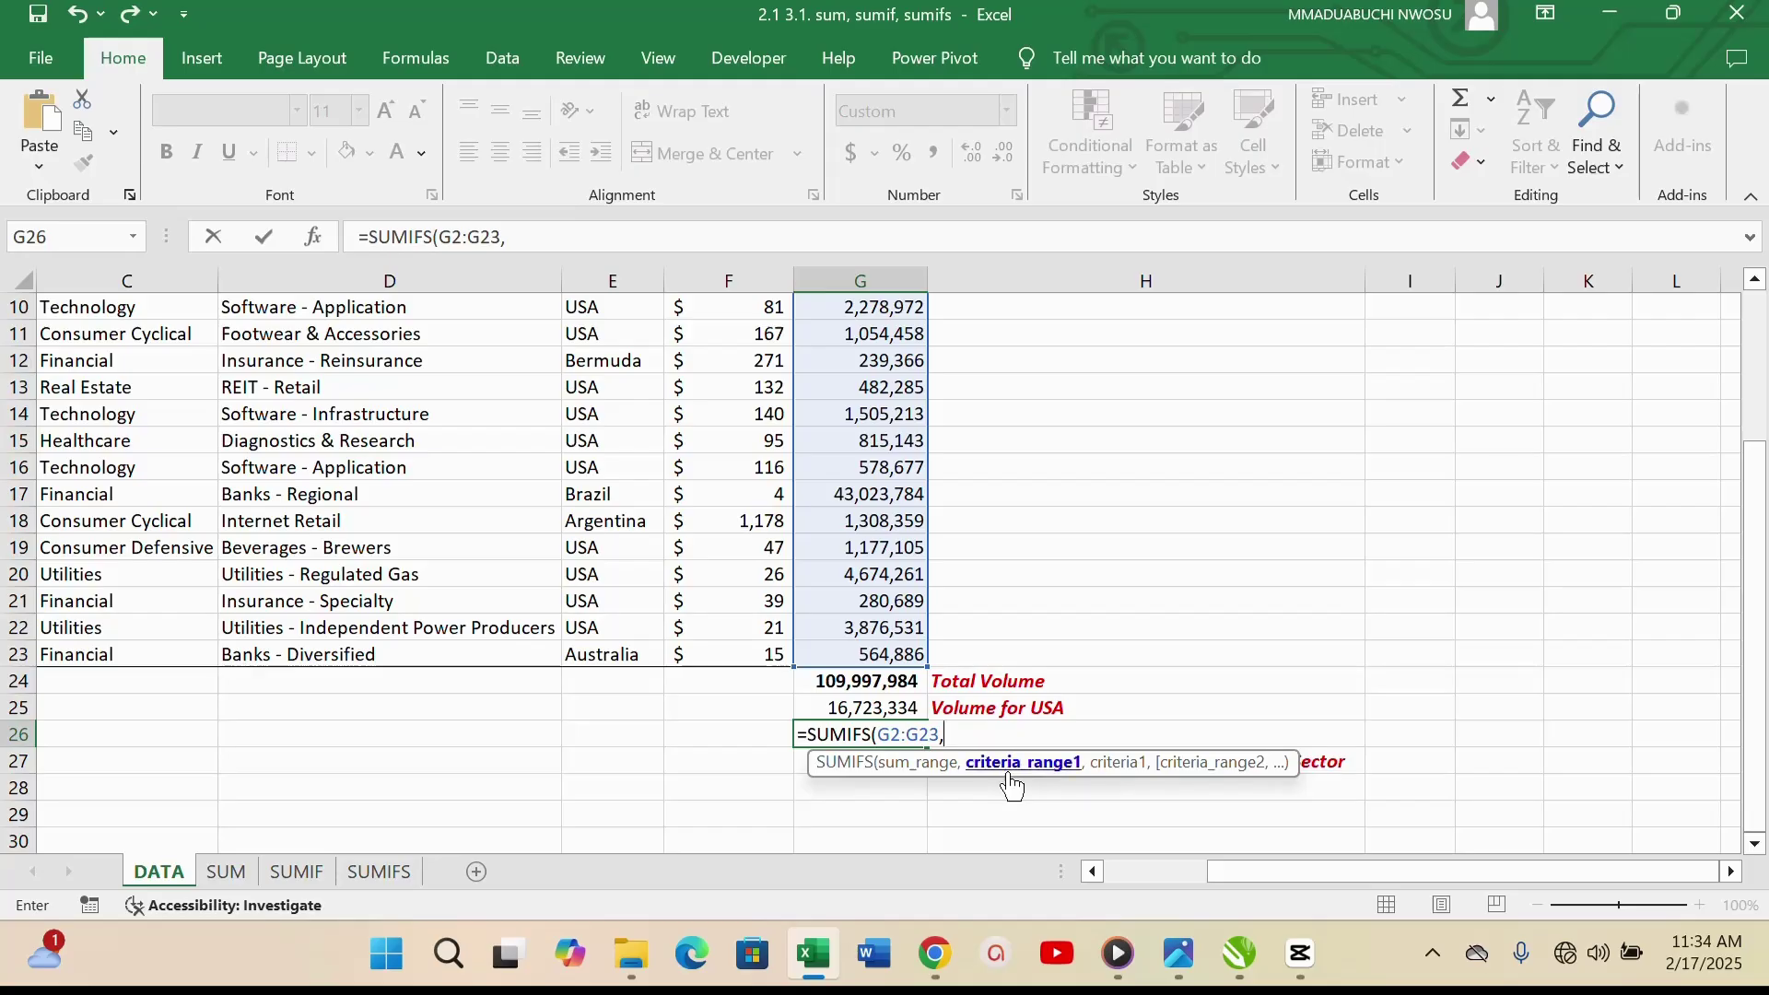
# Add country range E2:E23 with USA cell E15 as the first criteria pair of the G26 SUMIFS formula.
pyautogui.scroll(3, 600, 578)
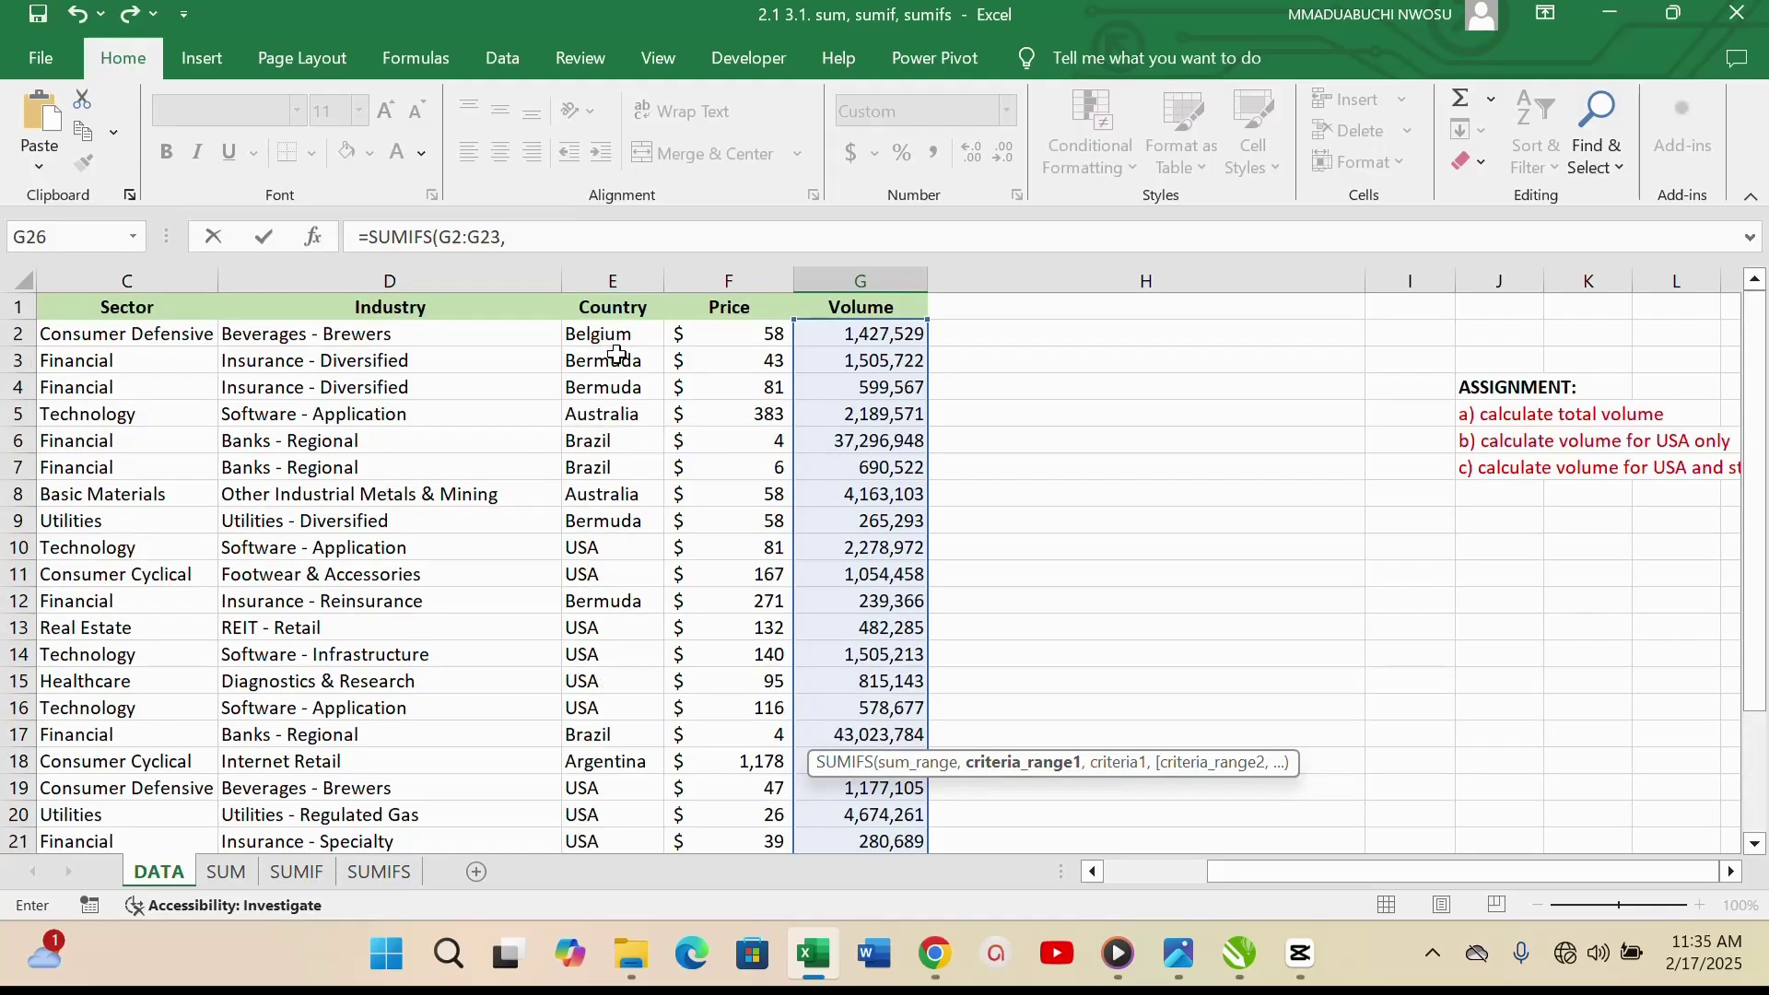
pyautogui.moveTo(601, 336); pyautogui.dragTo(626, 763)
pyautogui.write(',')
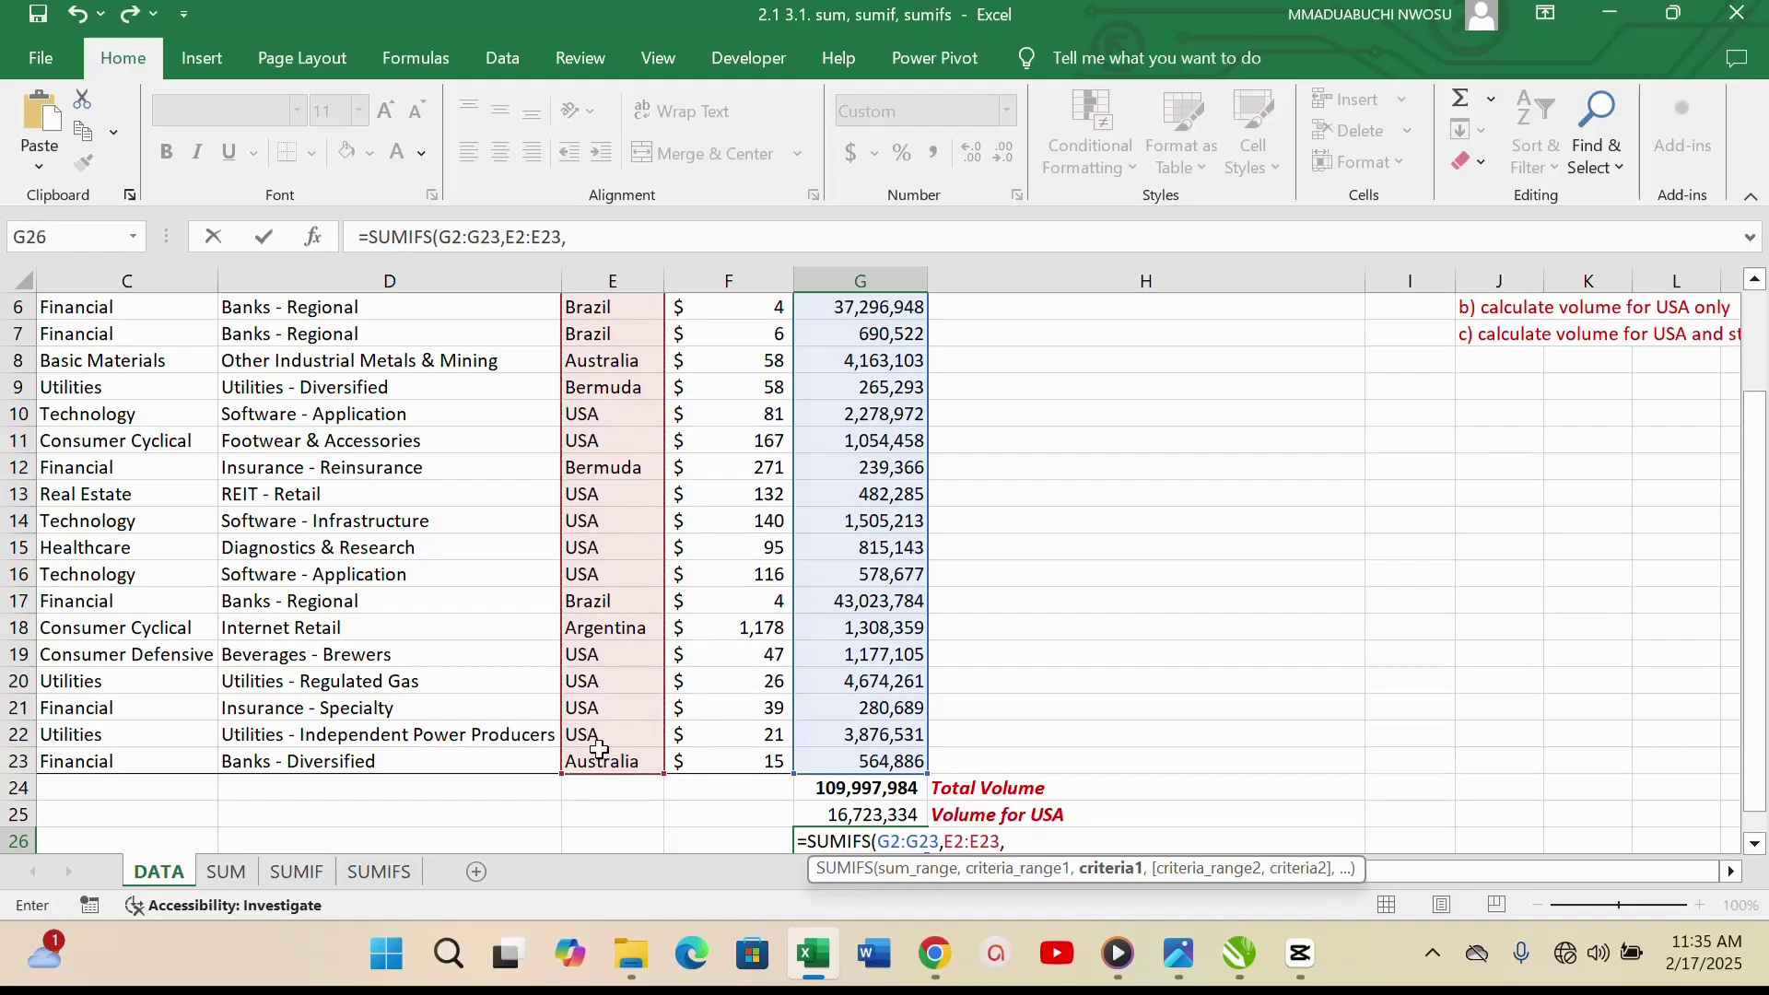
pyautogui.click(591, 548)
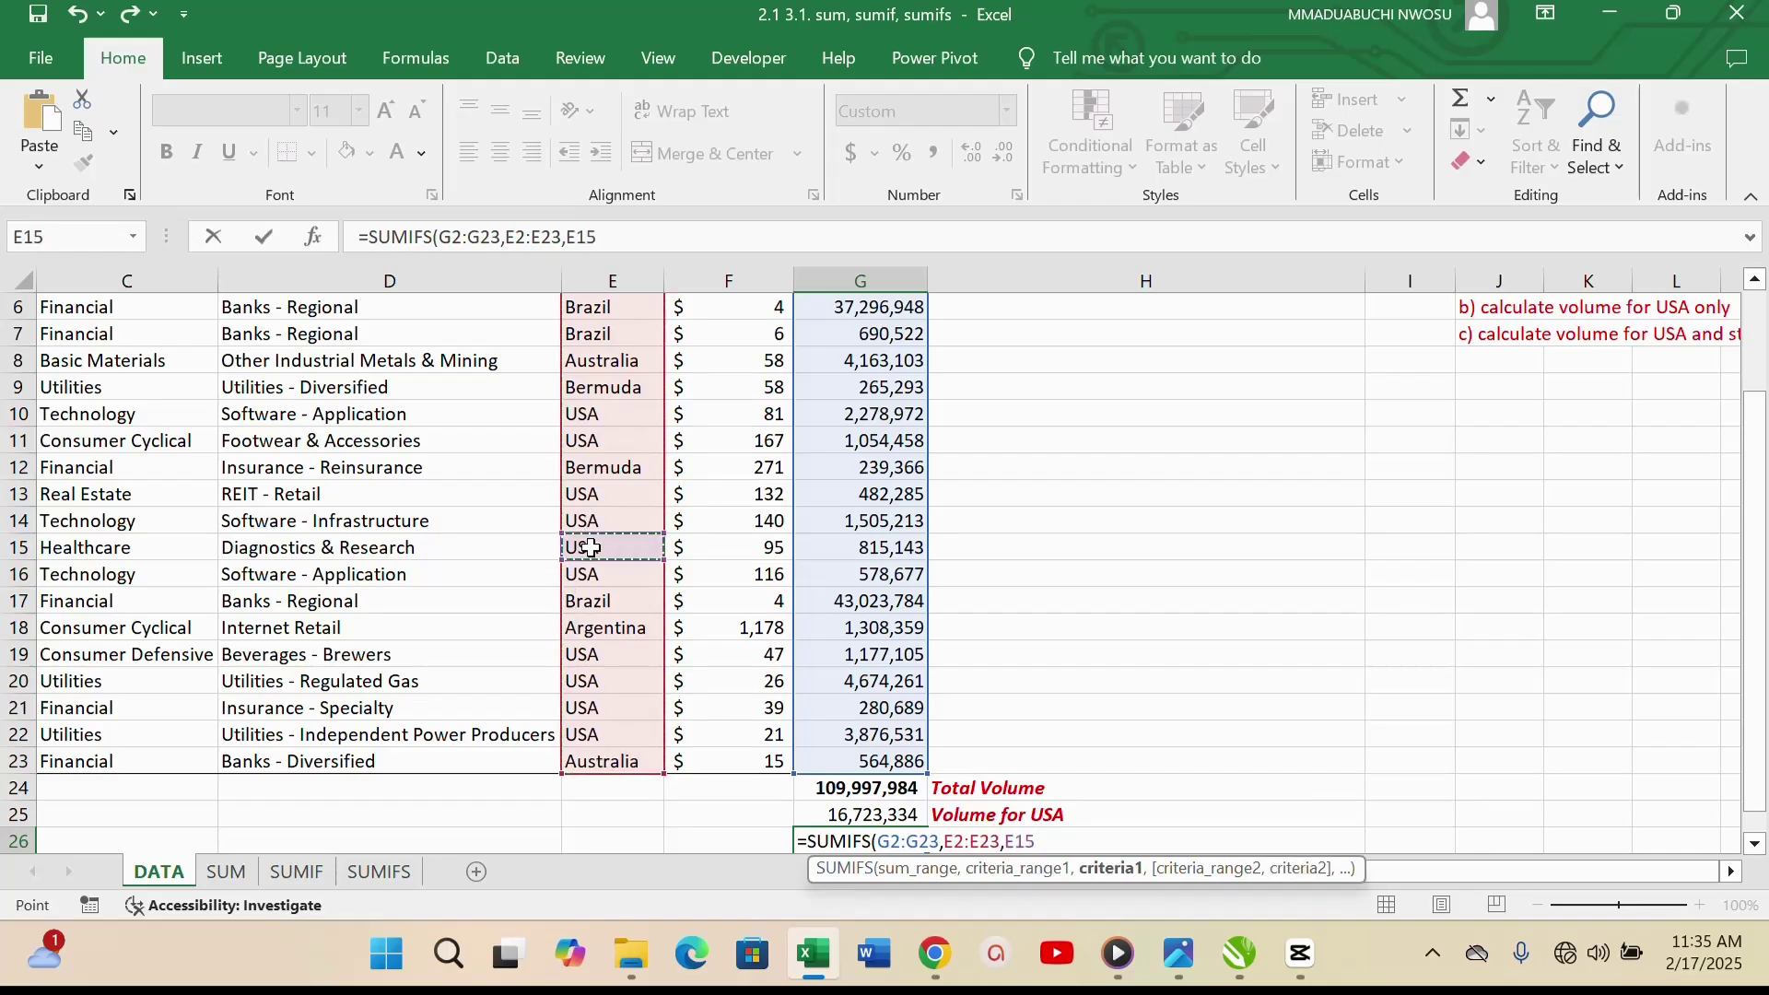
pyautogui.write(',')
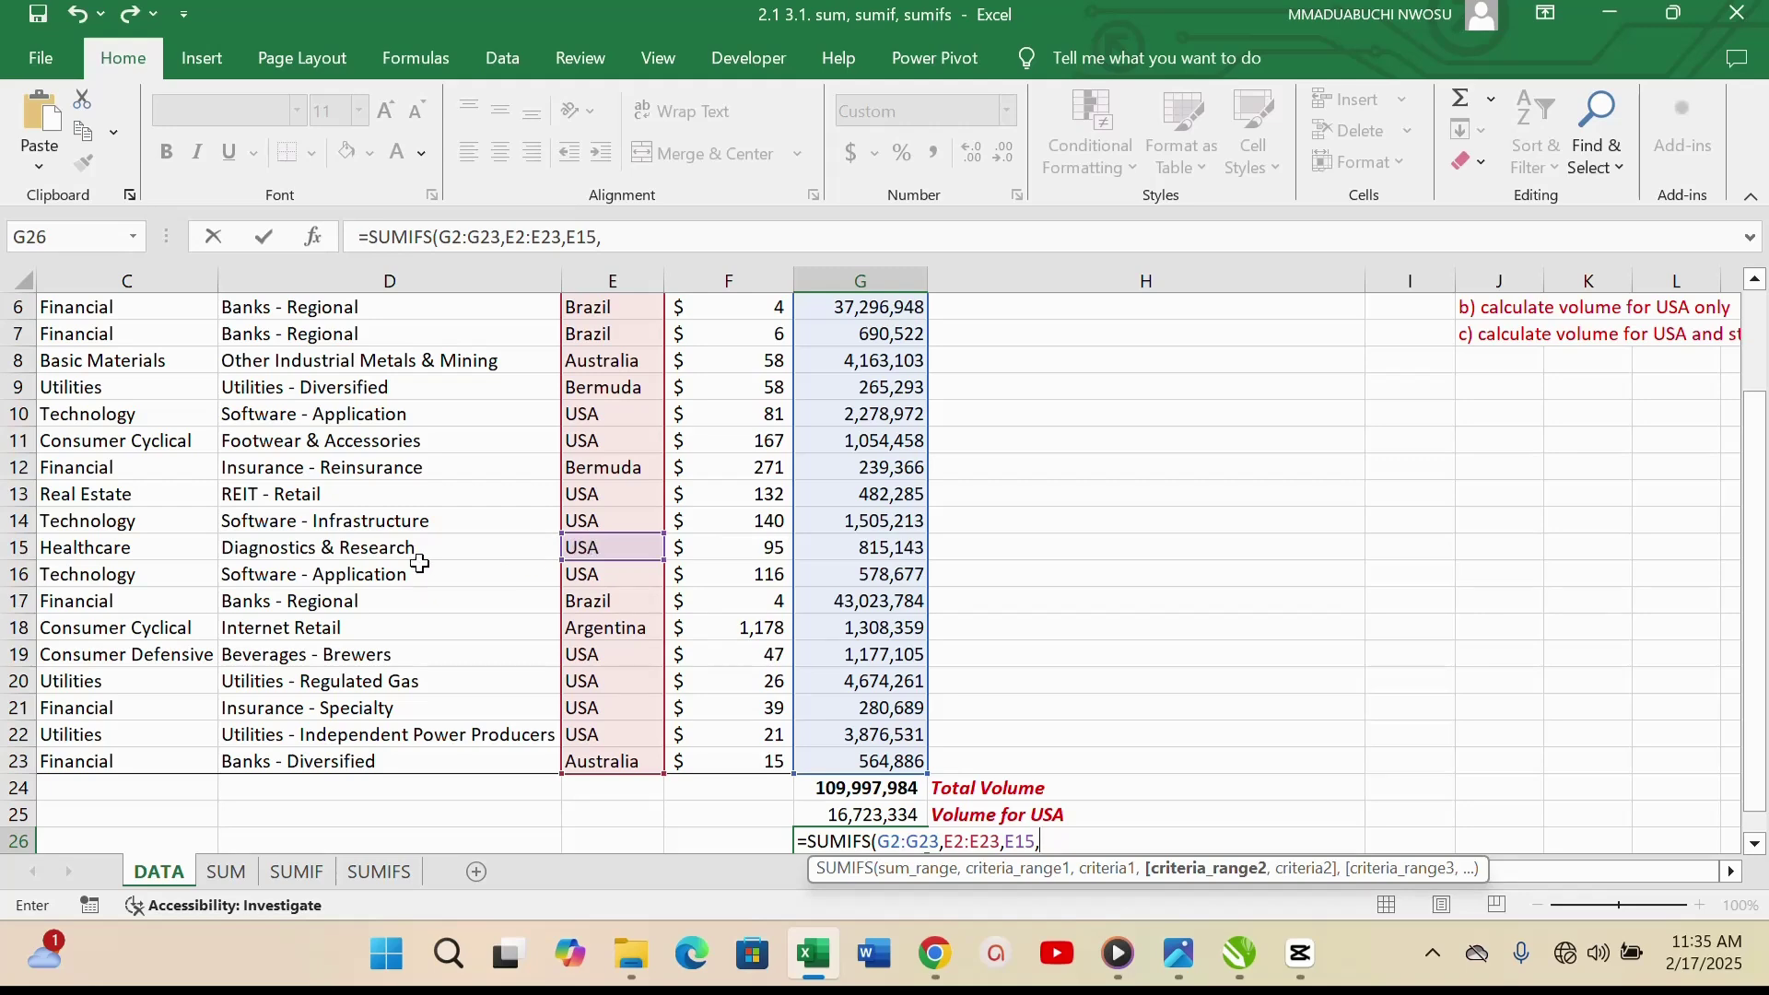
# Complete the SUMIFS formula in G26 with sector range C2:C23 and Financial cell C17 as the second criteria pair.
pyautogui.scroll(2, 415, 557)
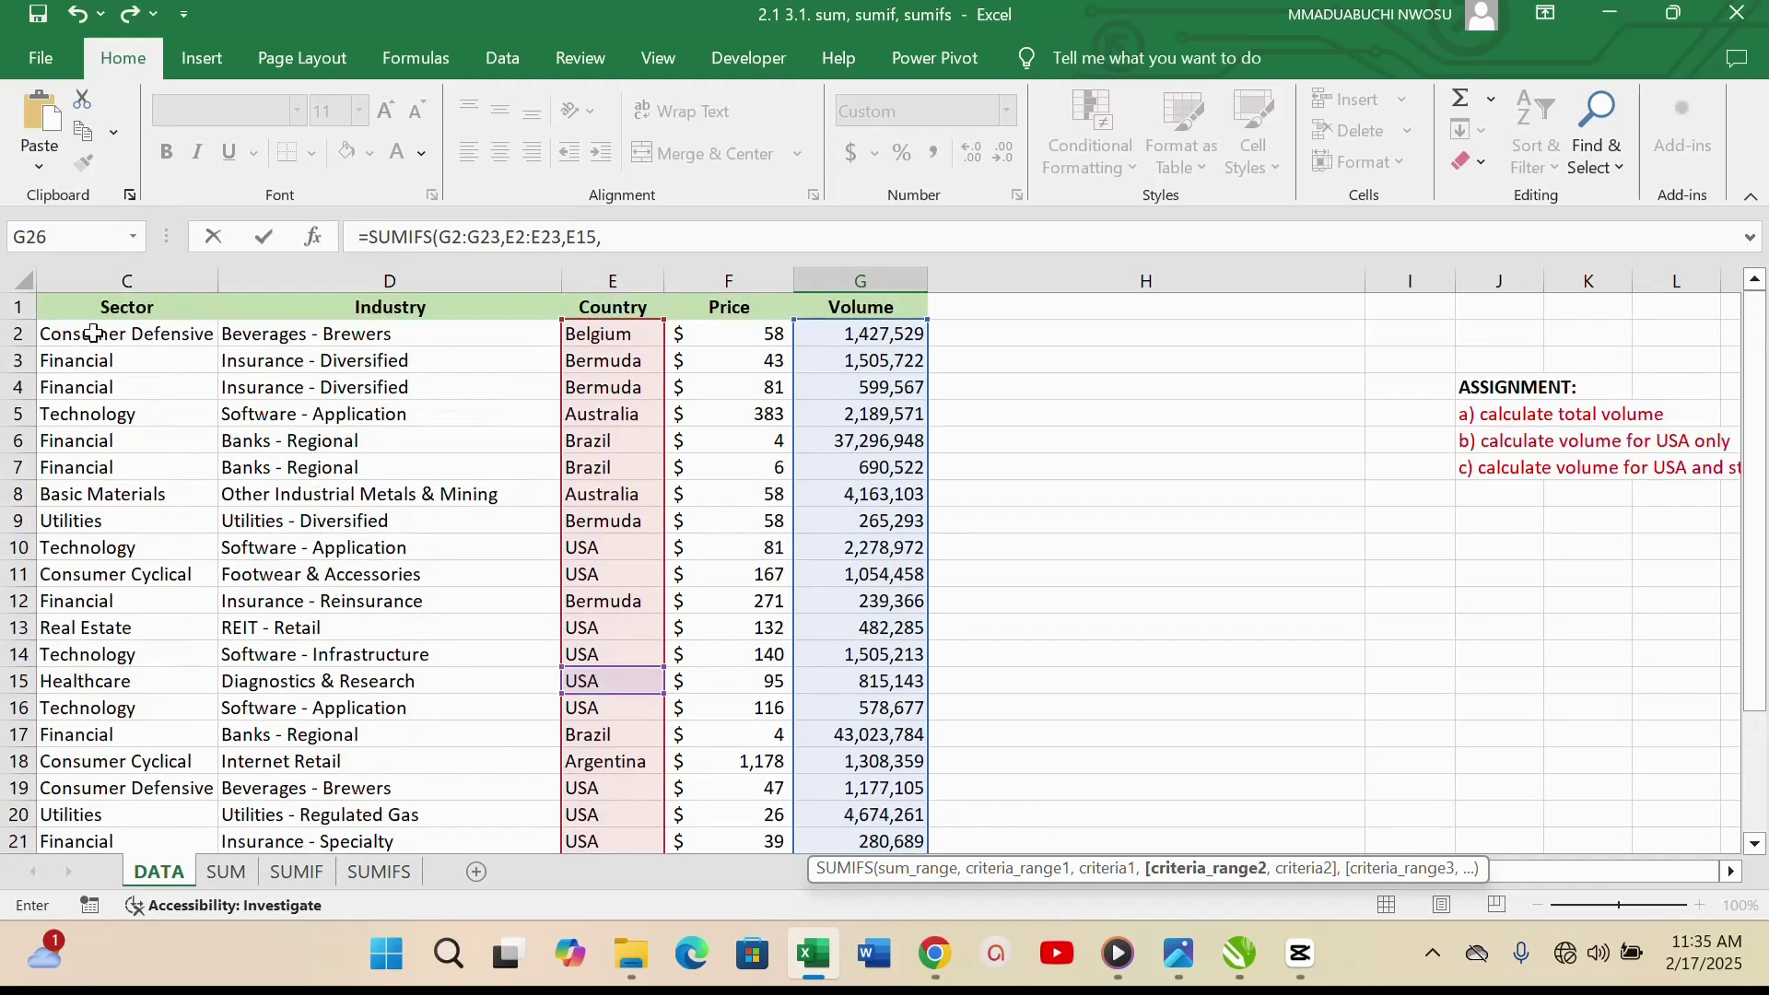
pyautogui.moveTo(93, 334); pyautogui.dragTo(127, 779)
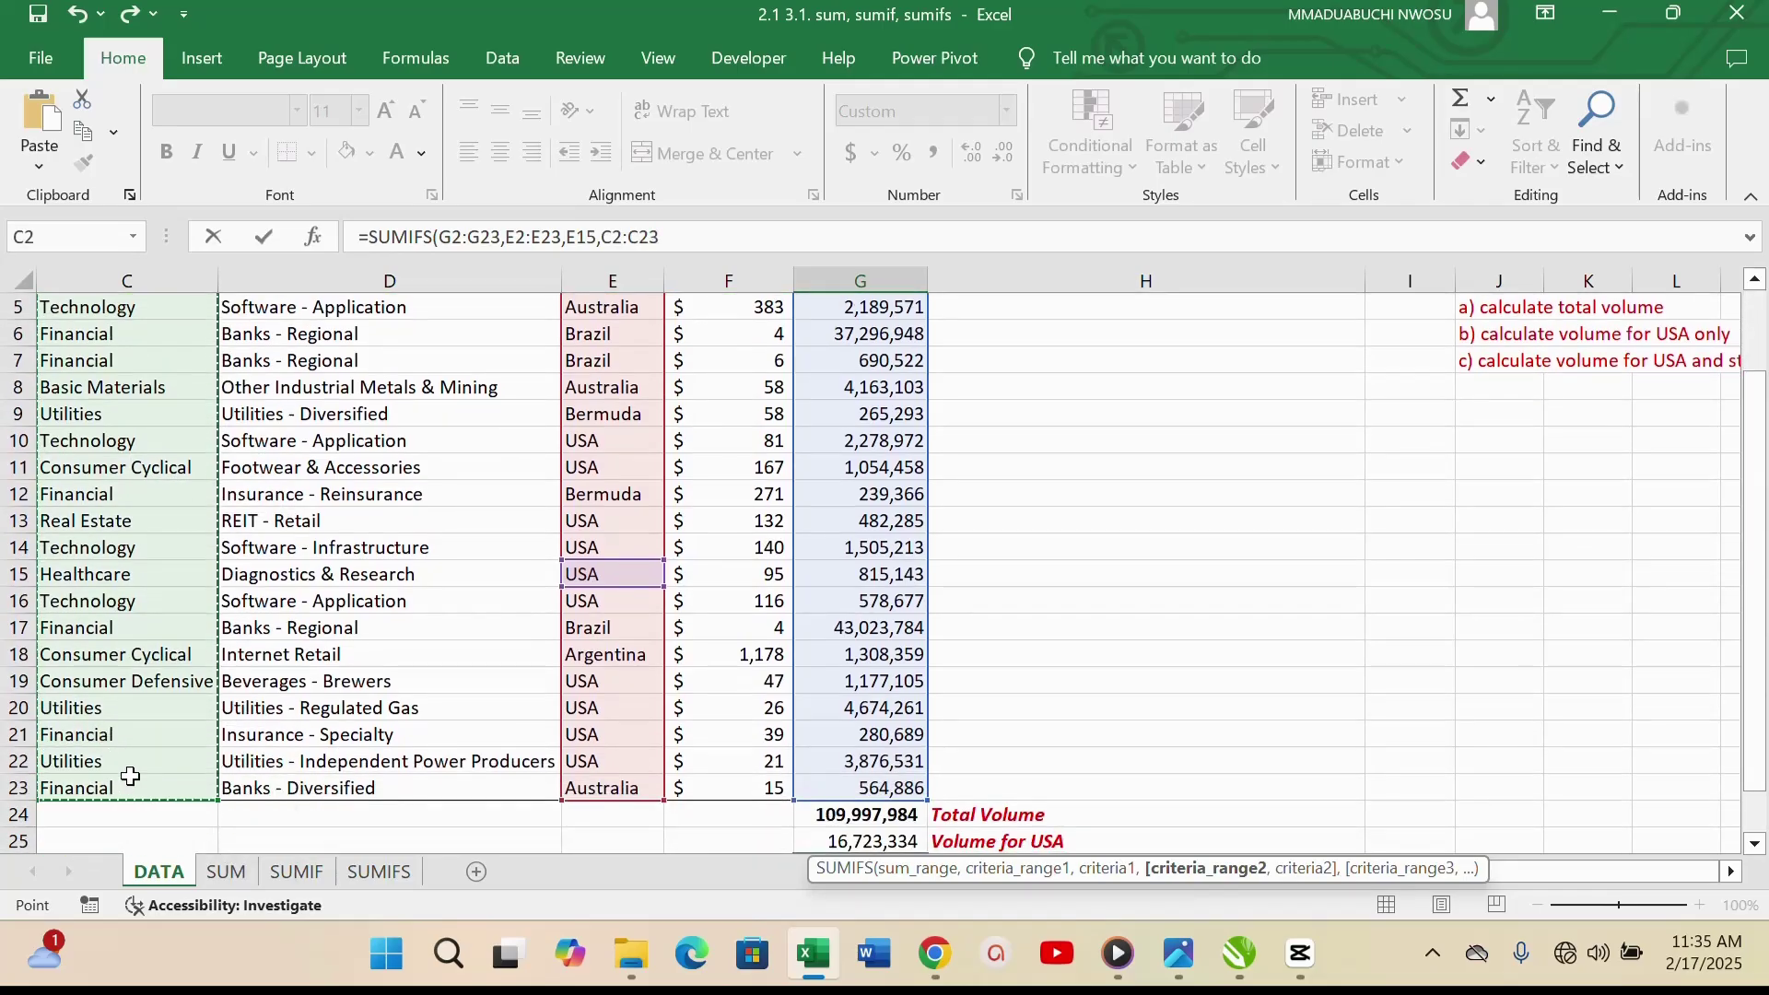
pyautogui.write(',')
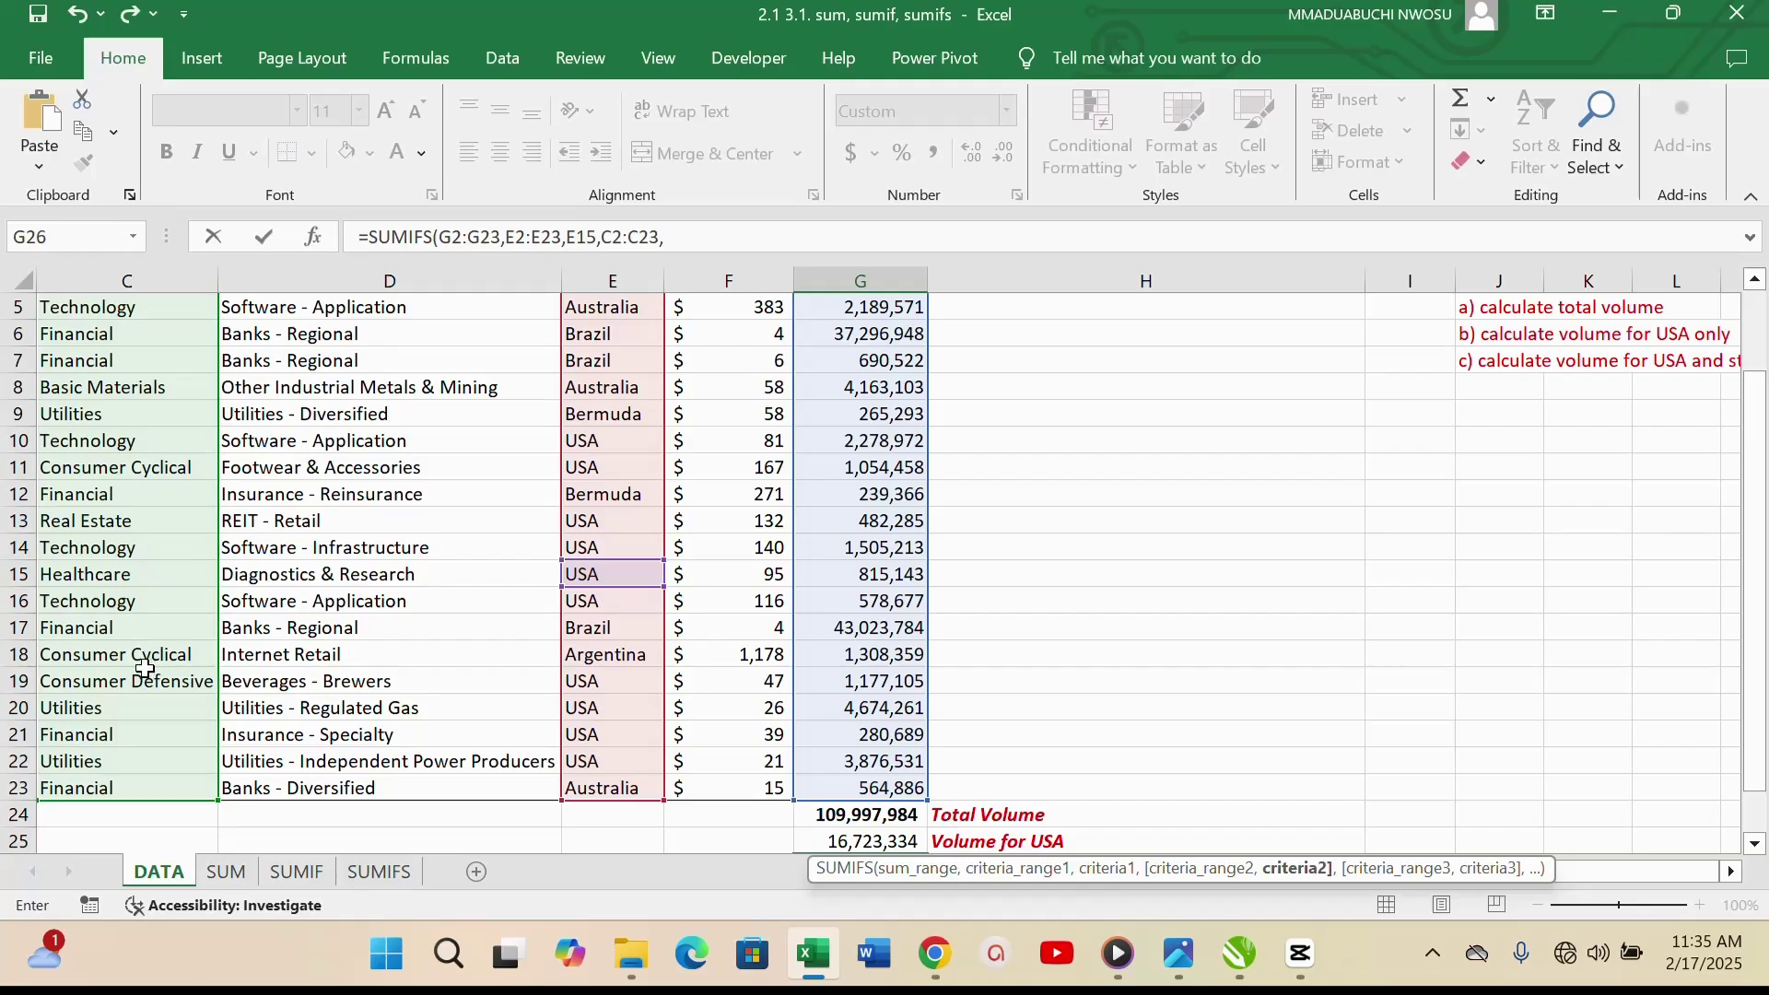
pyautogui.click(101, 636)
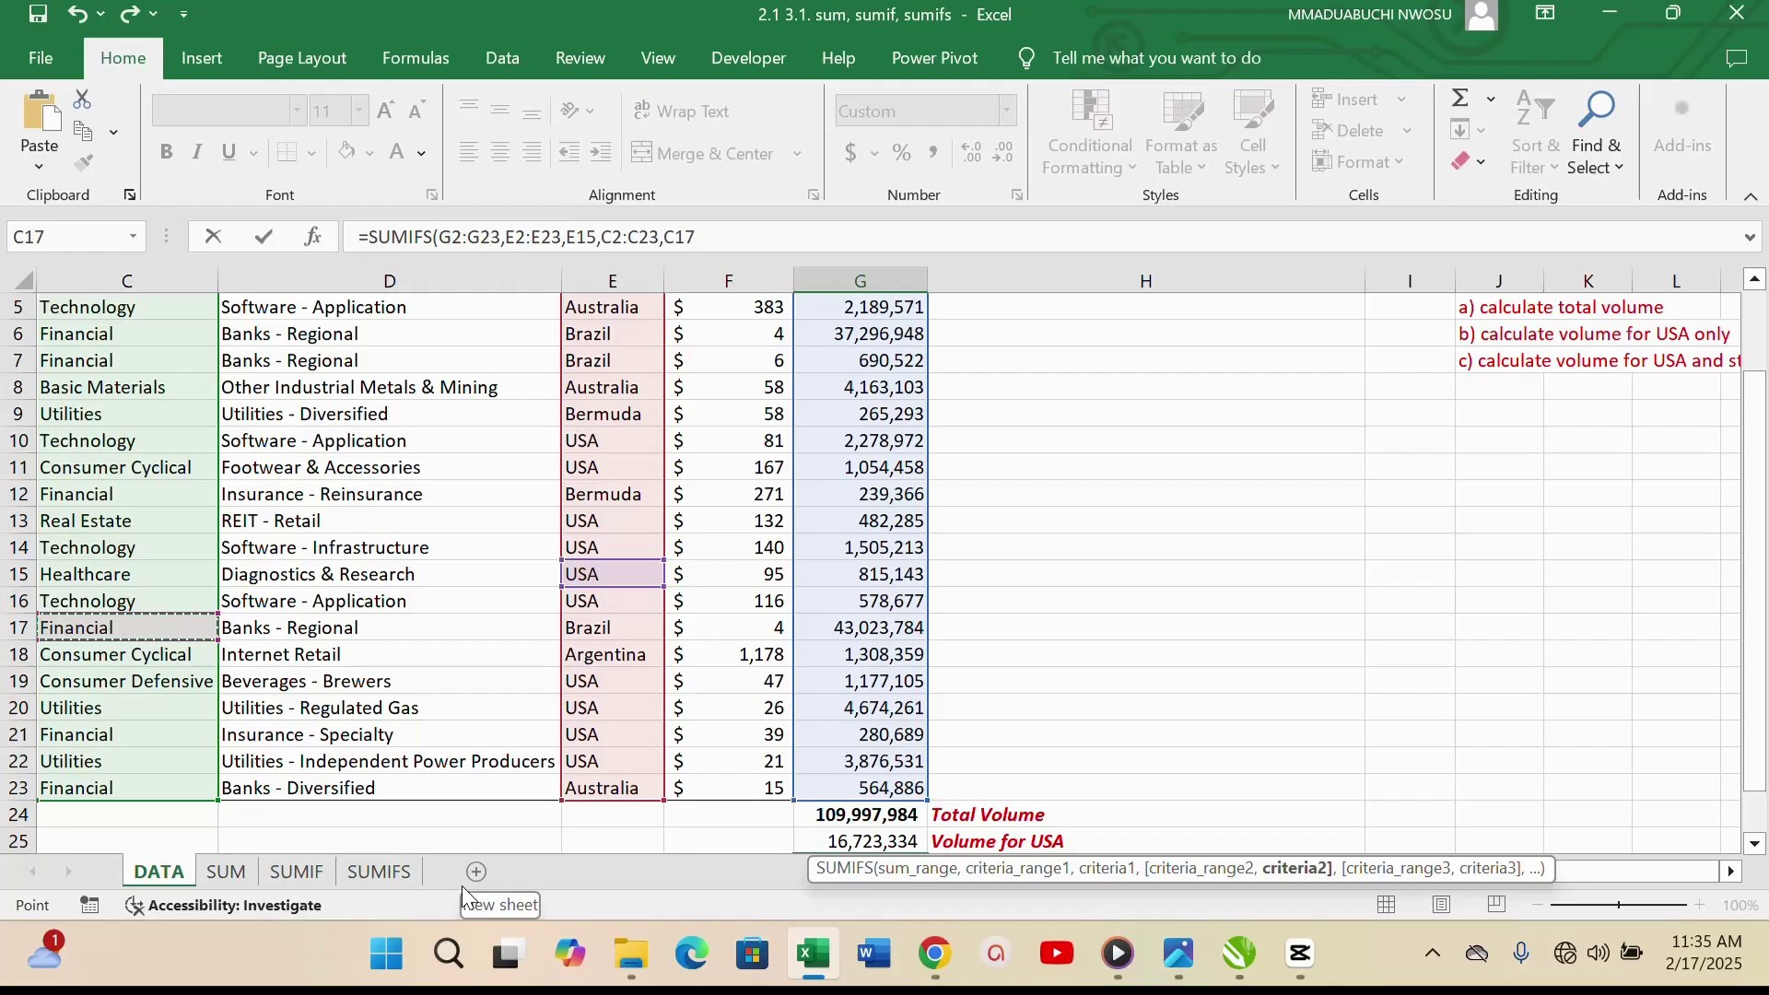
pyautogui.write(')')
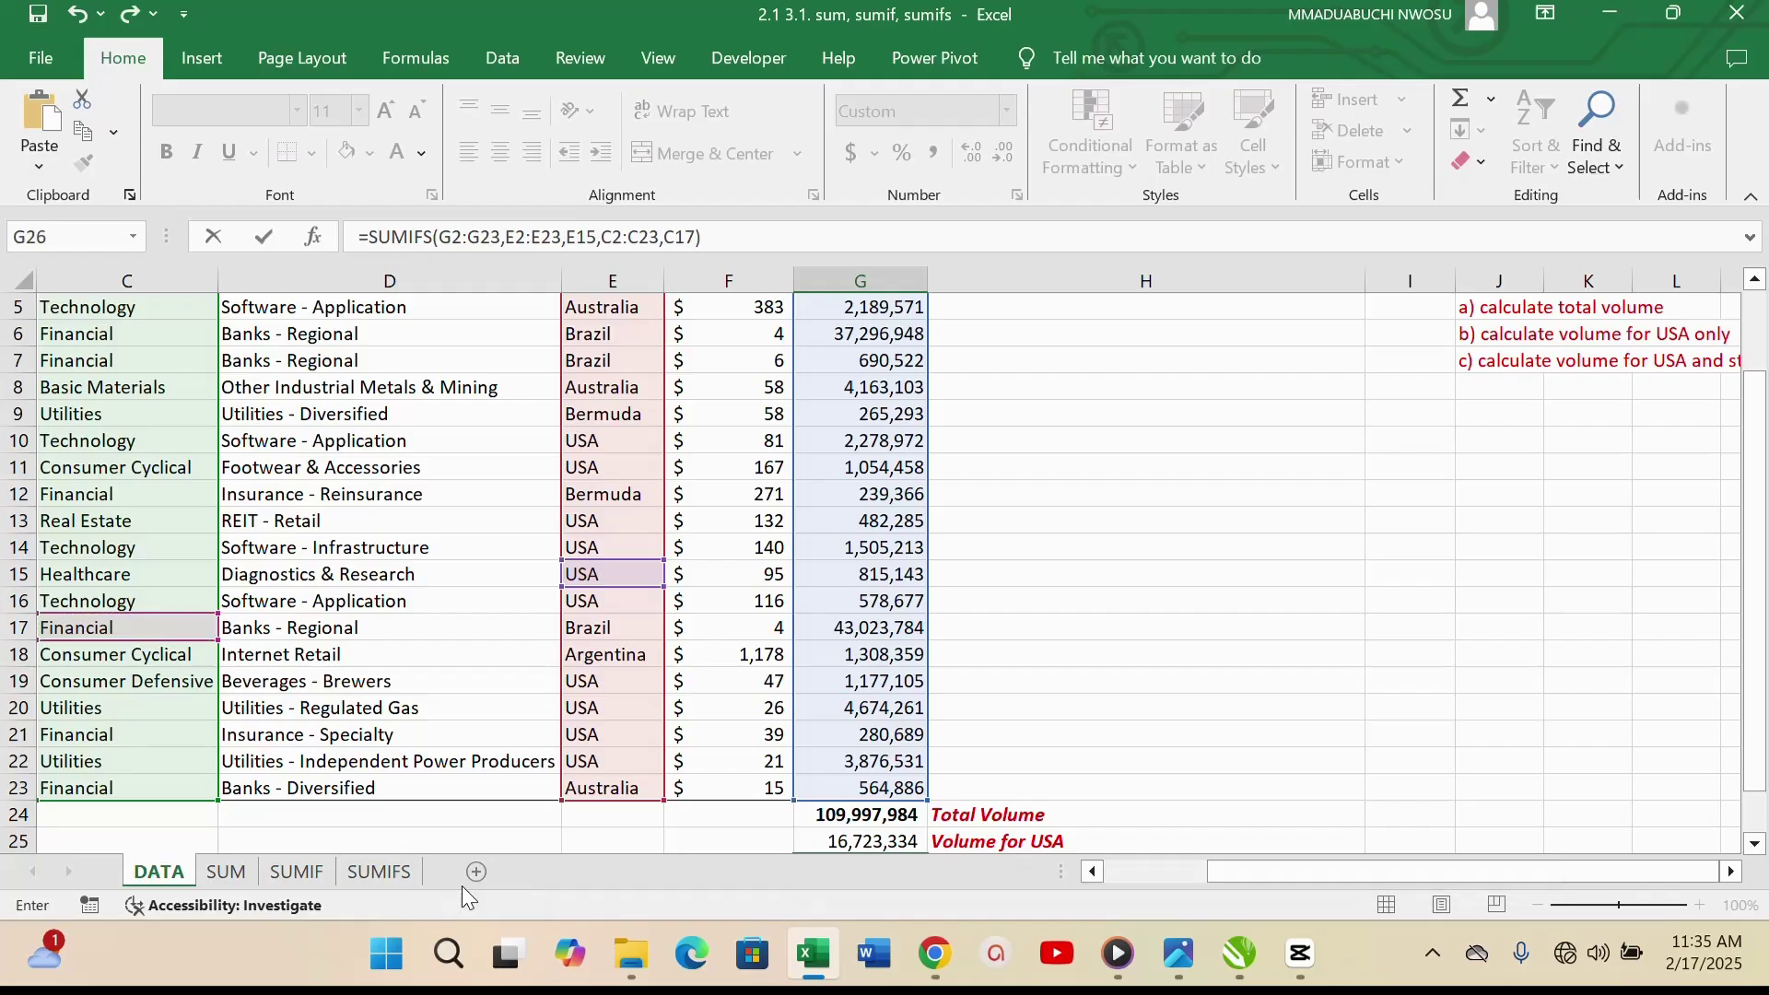
pyautogui.press('Return')
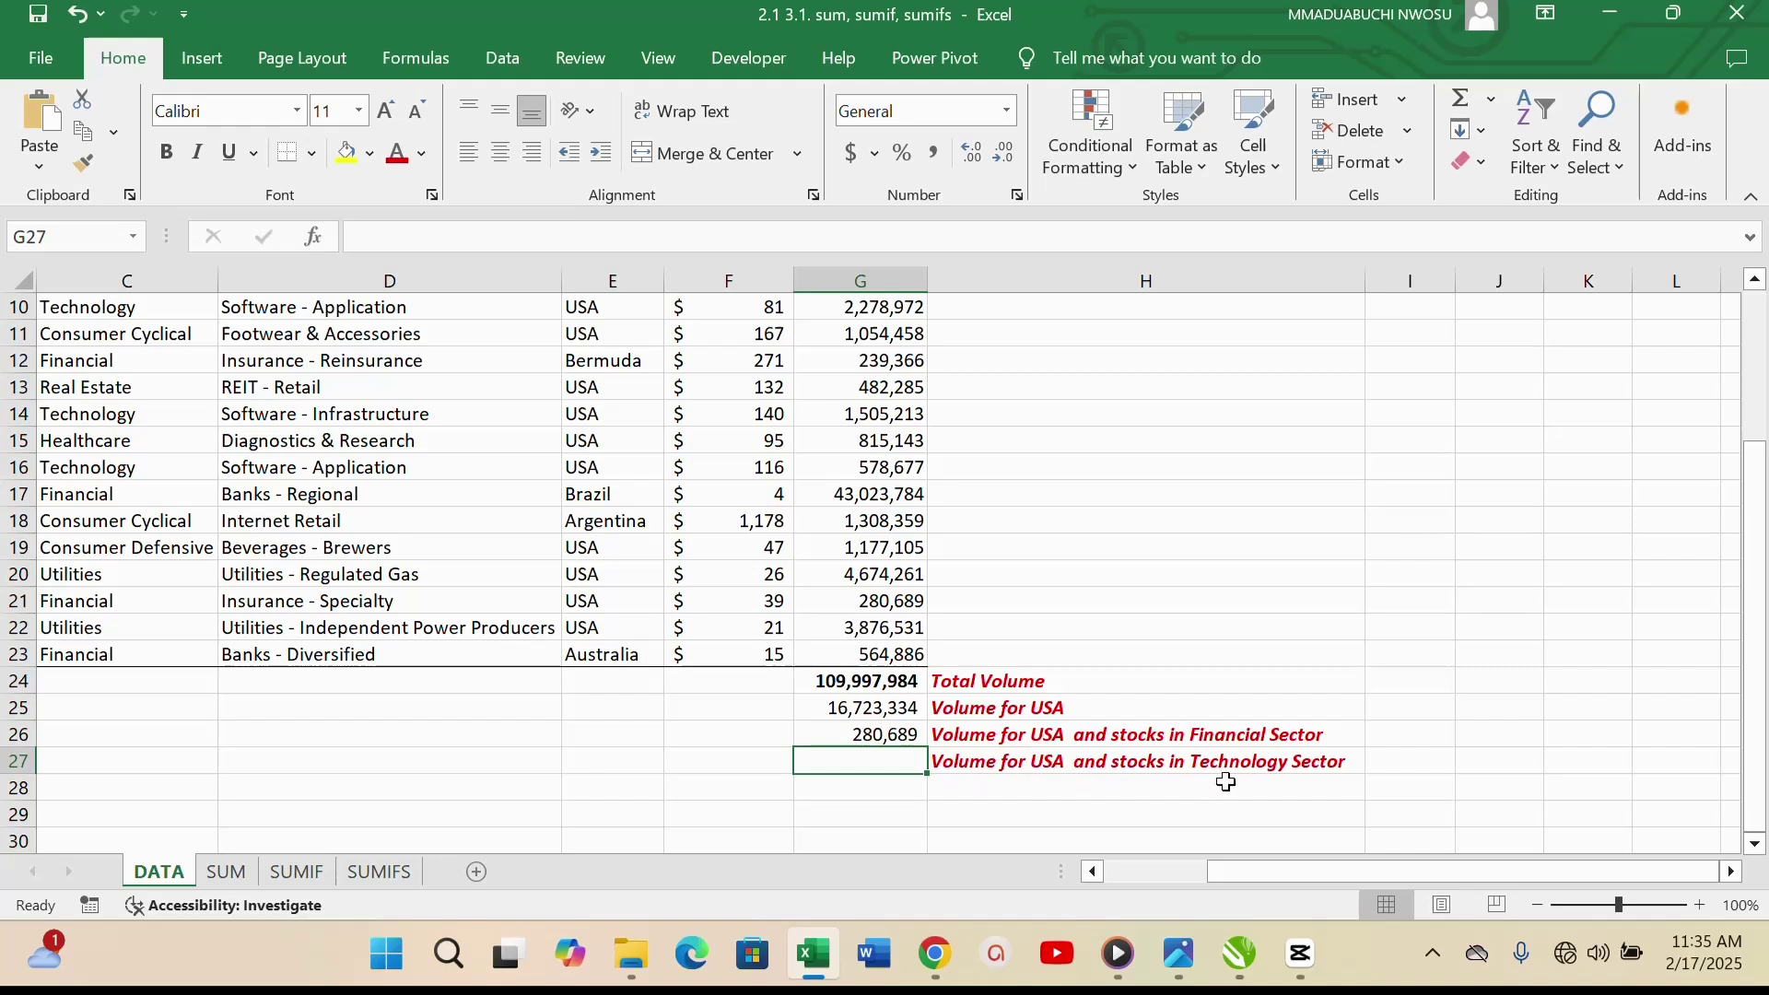
# Change the country in the H27 label from USA to Brazil, so it reads "Volume for Brazil and stocks in Technology Sector".
pyautogui.click(1044, 766)
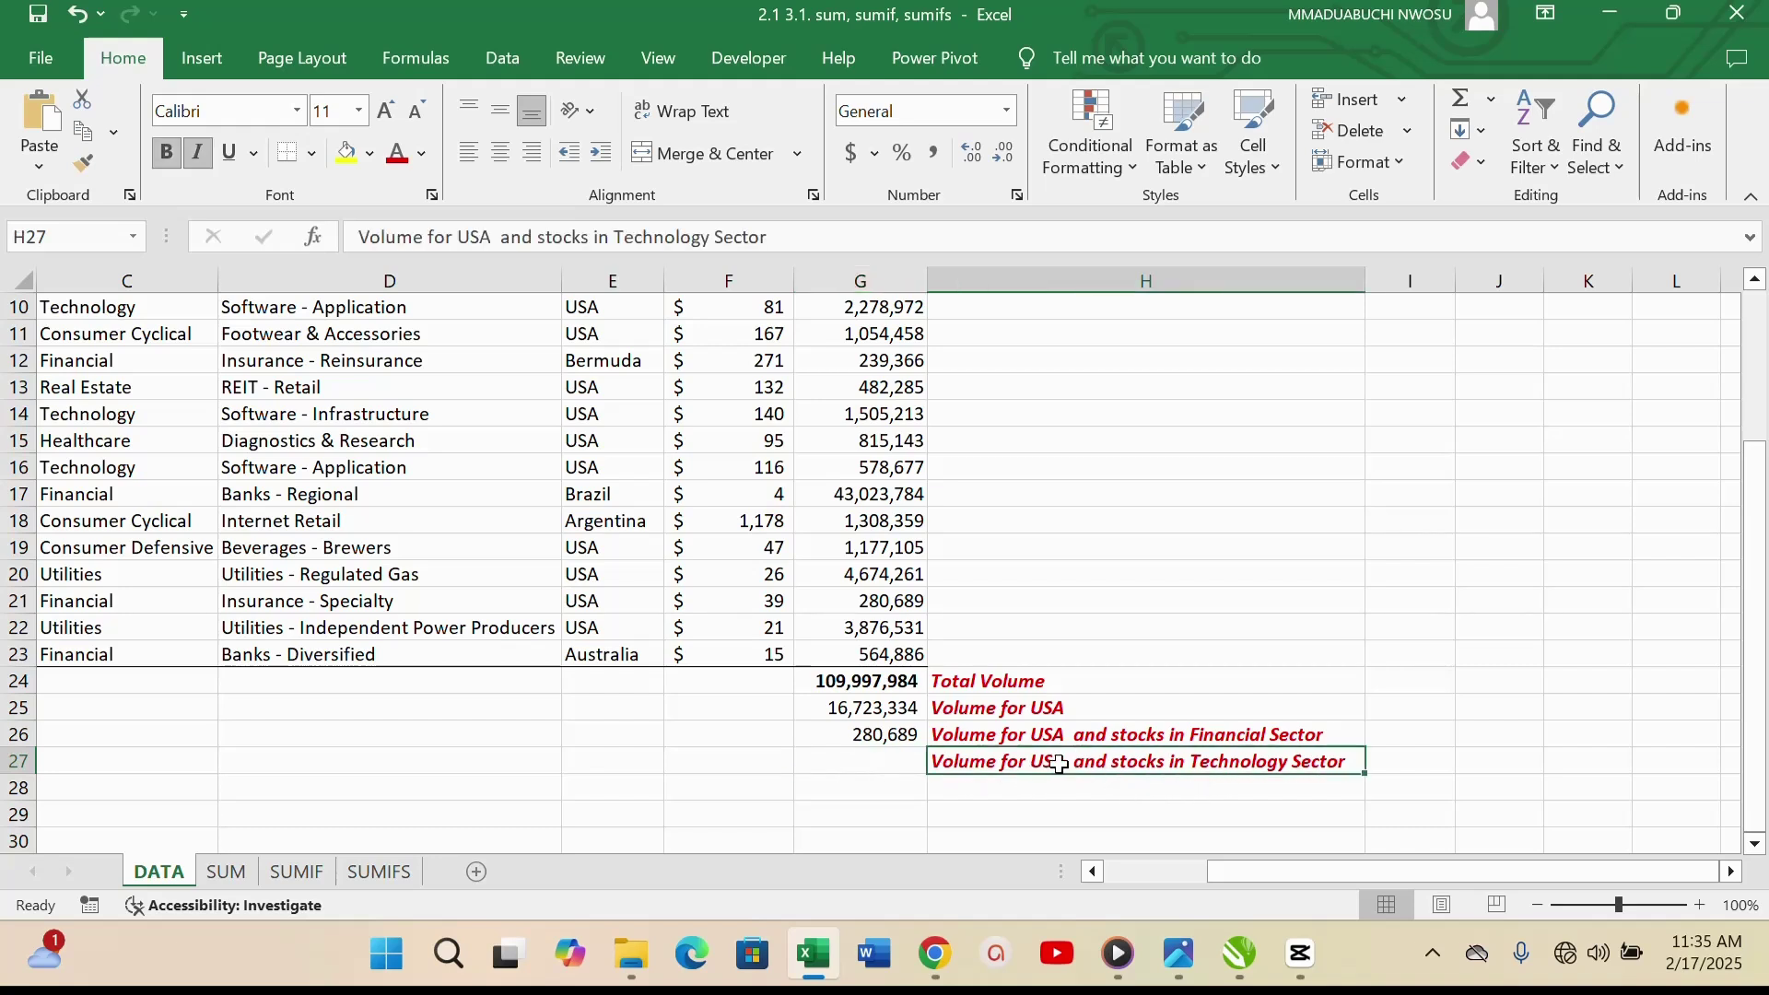
pyautogui.doubleClick(1055, 770)
pyautogui.press('BackSpace')
pyautogui.press('BackSpace')
pyautogui.press('BackSpace')
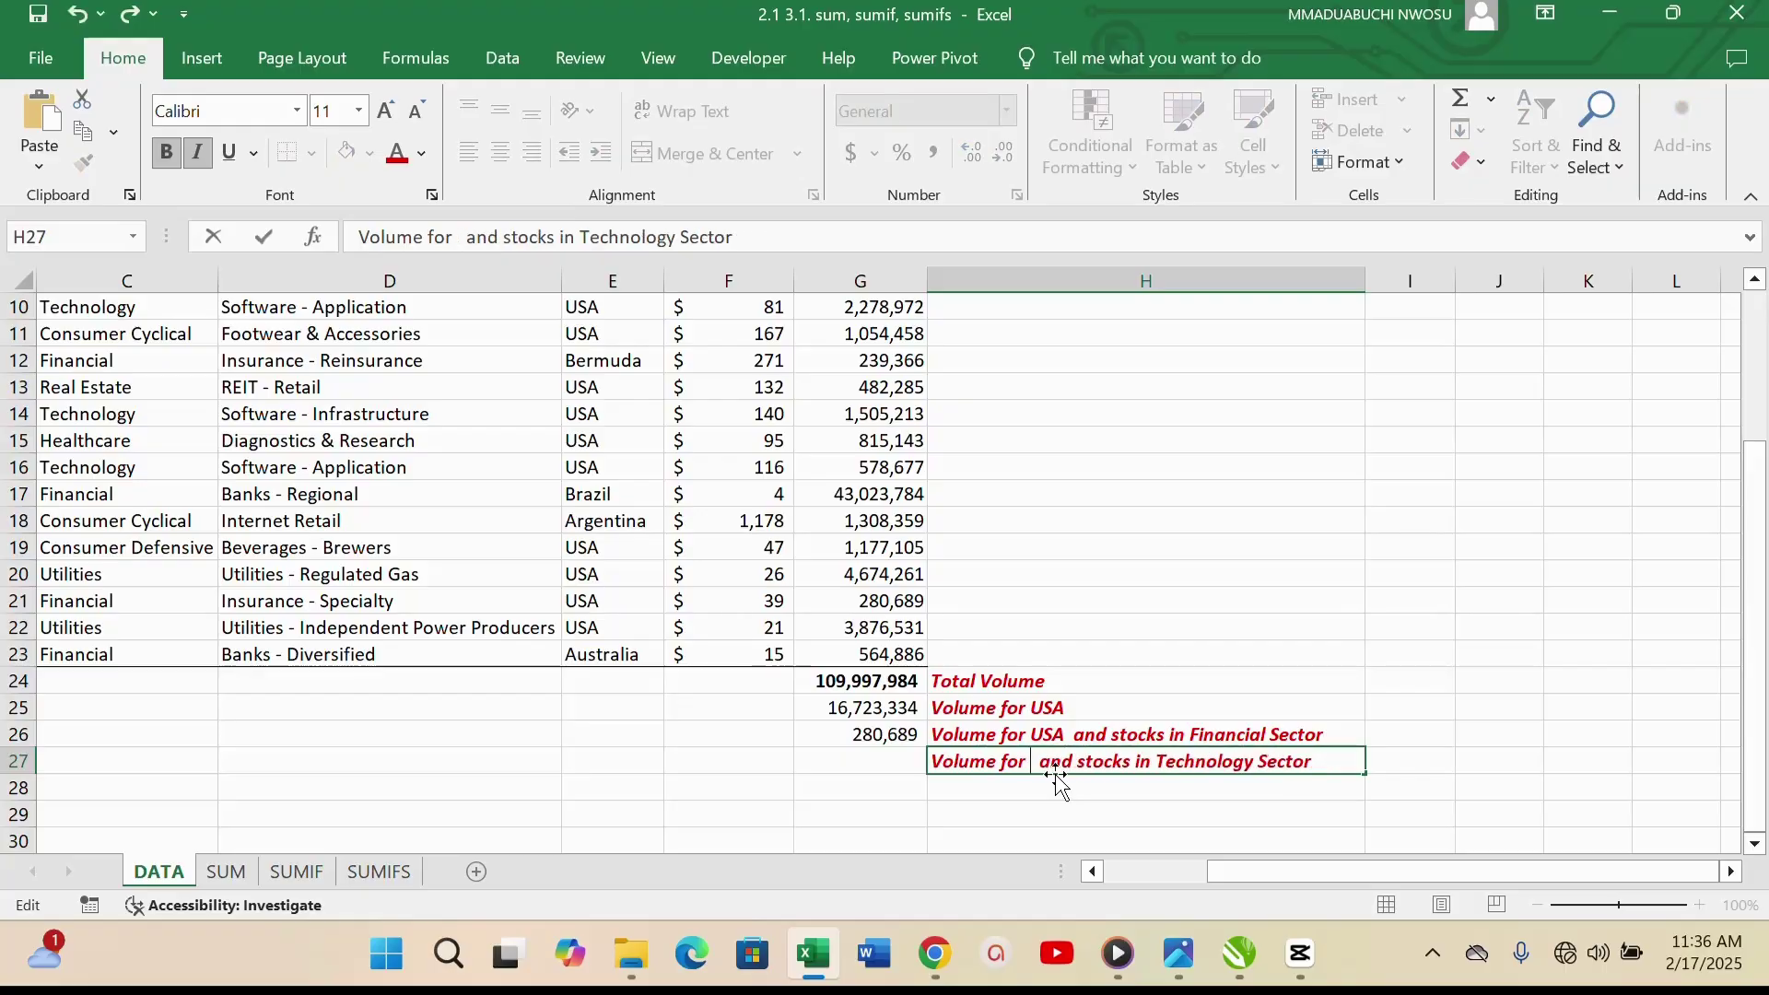
pyautogui.scroll(2, 610, 470)
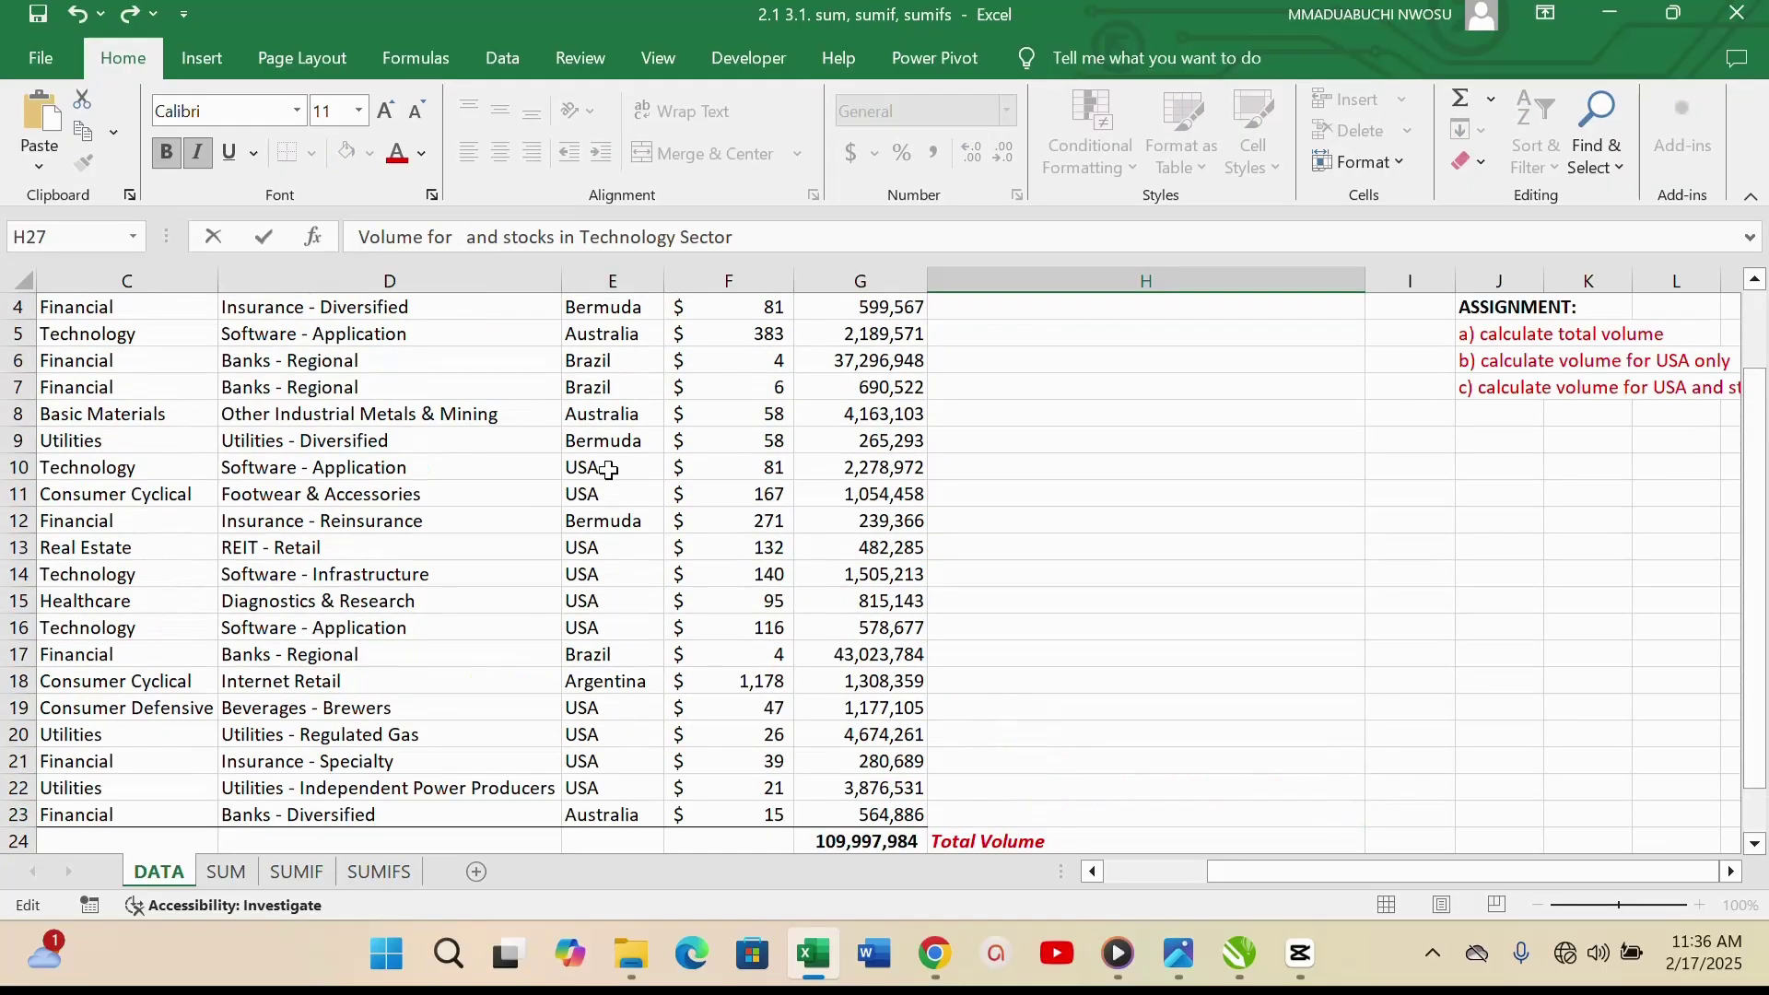
pyautogui.scroll(-2, 607, 472)
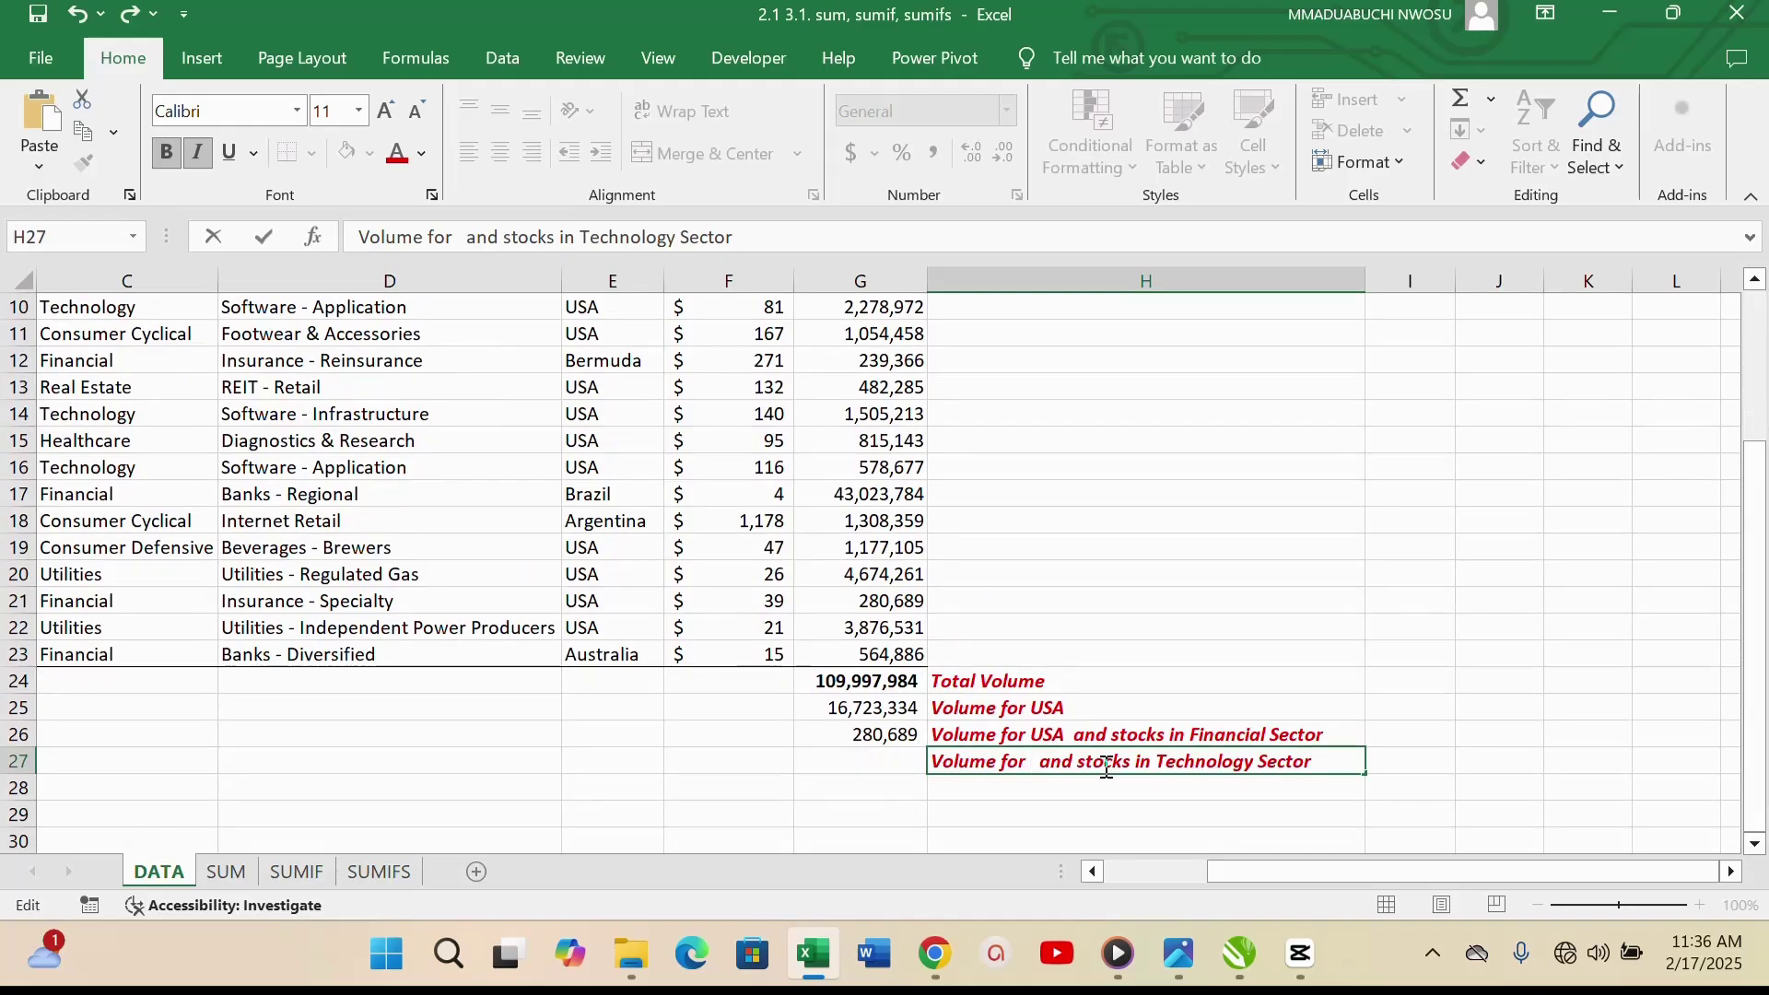
pyautogui.write('Bra')
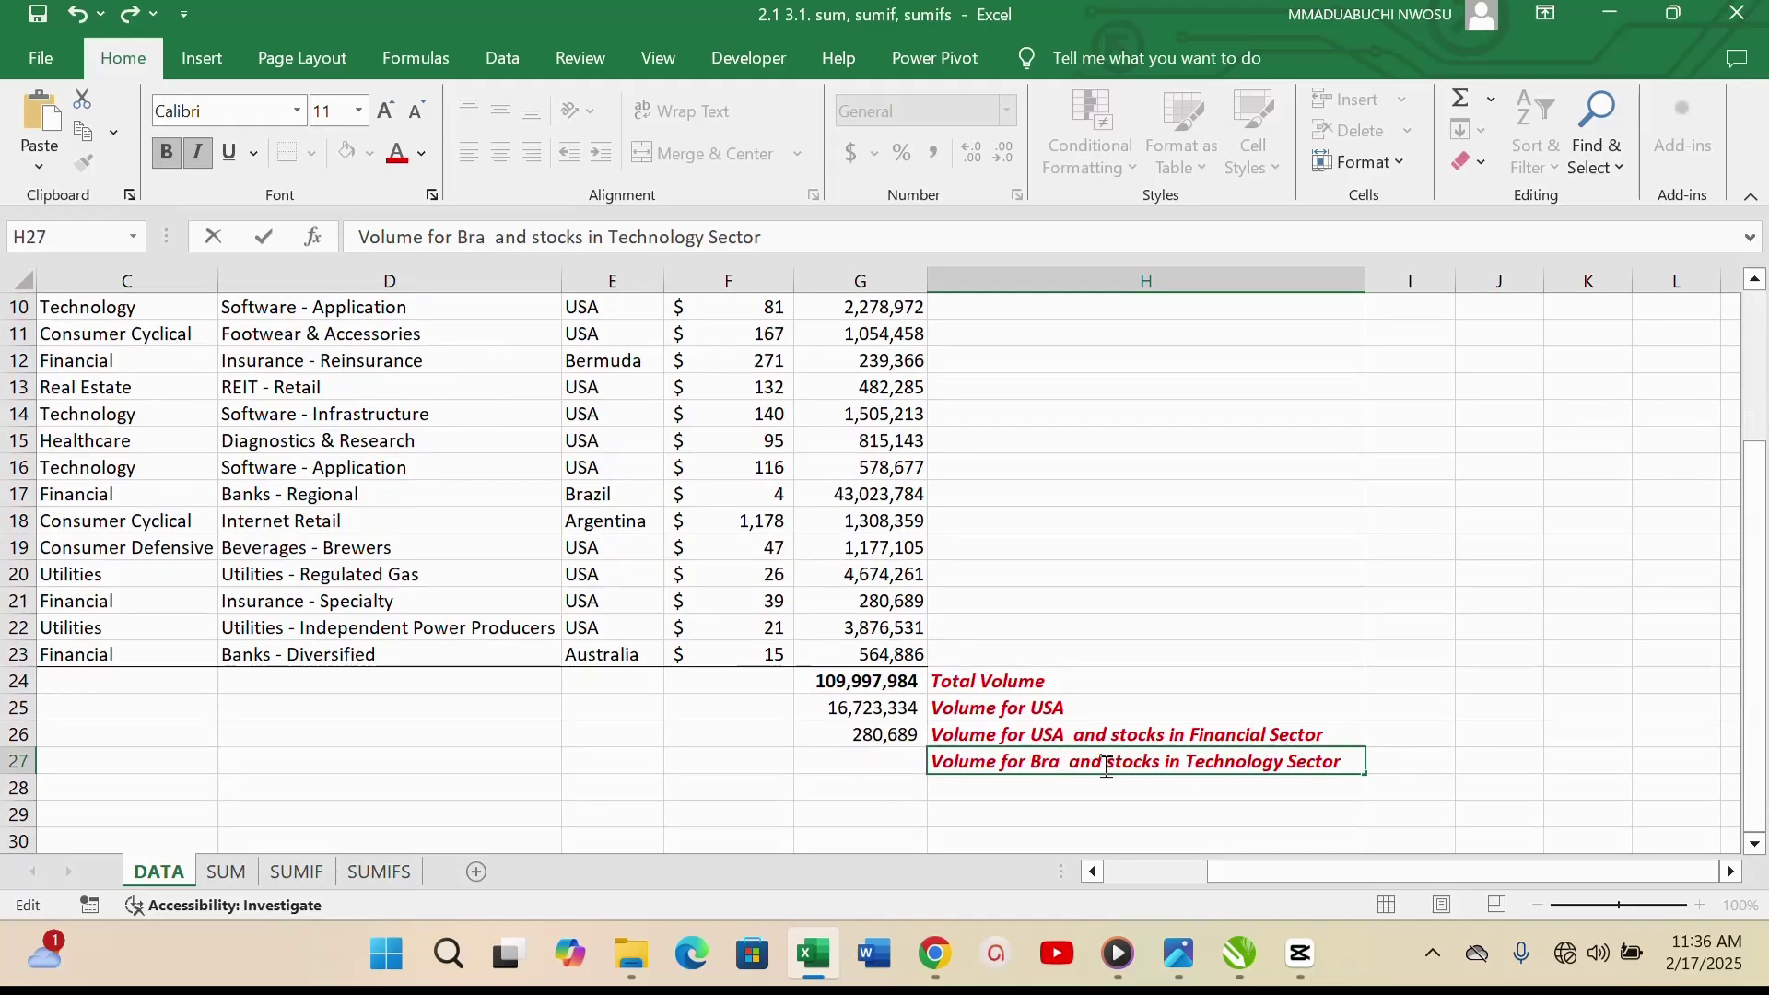
pyautogui.write('zil')
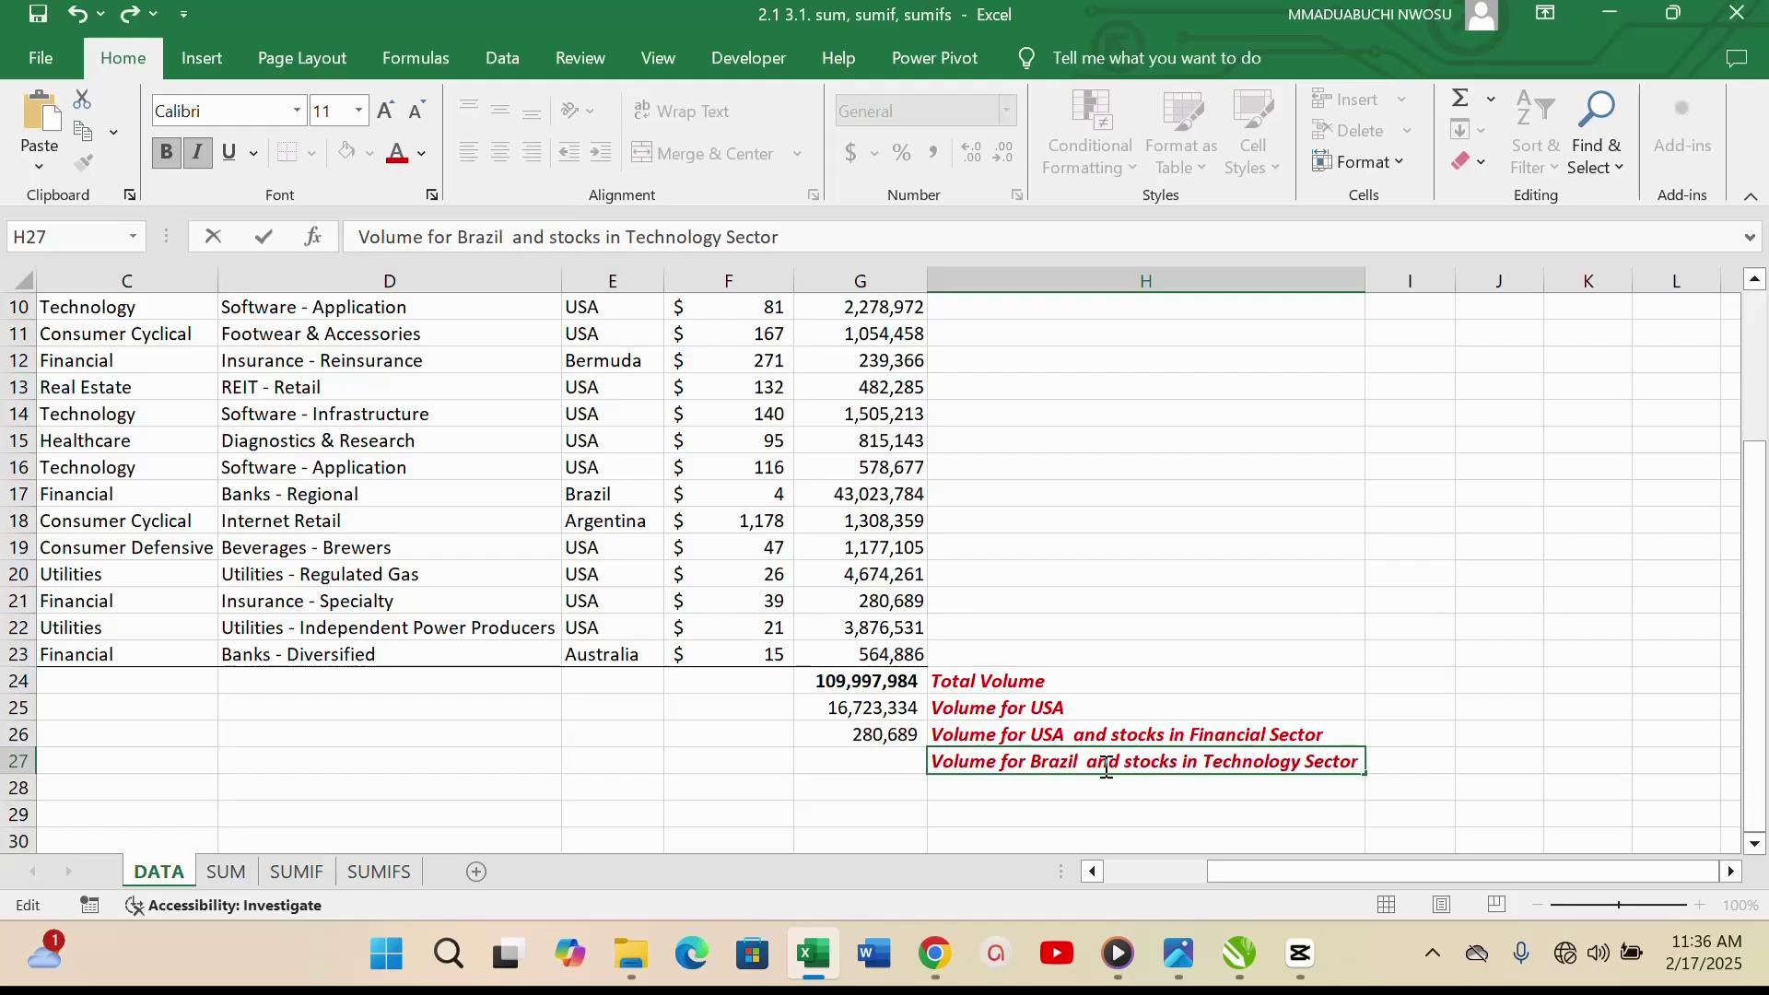
pyautogui.scroll(2, 606, 439)
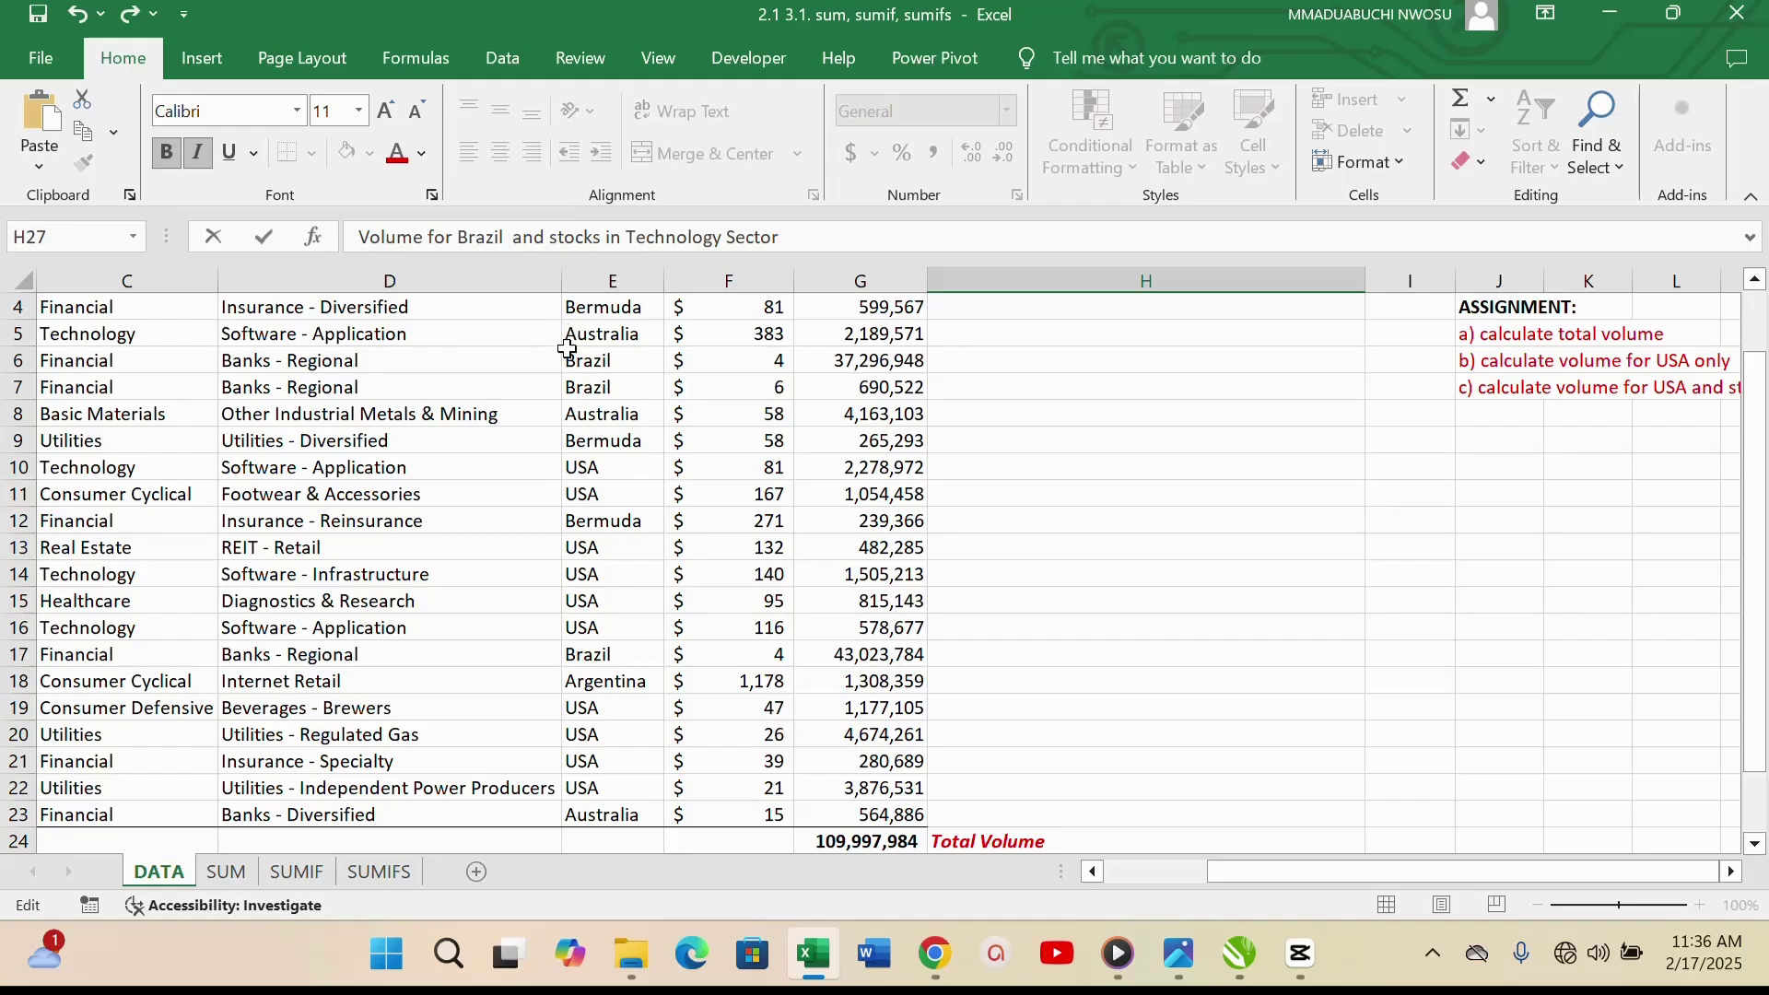
pyautogui.scroll(-1, 590, 595)
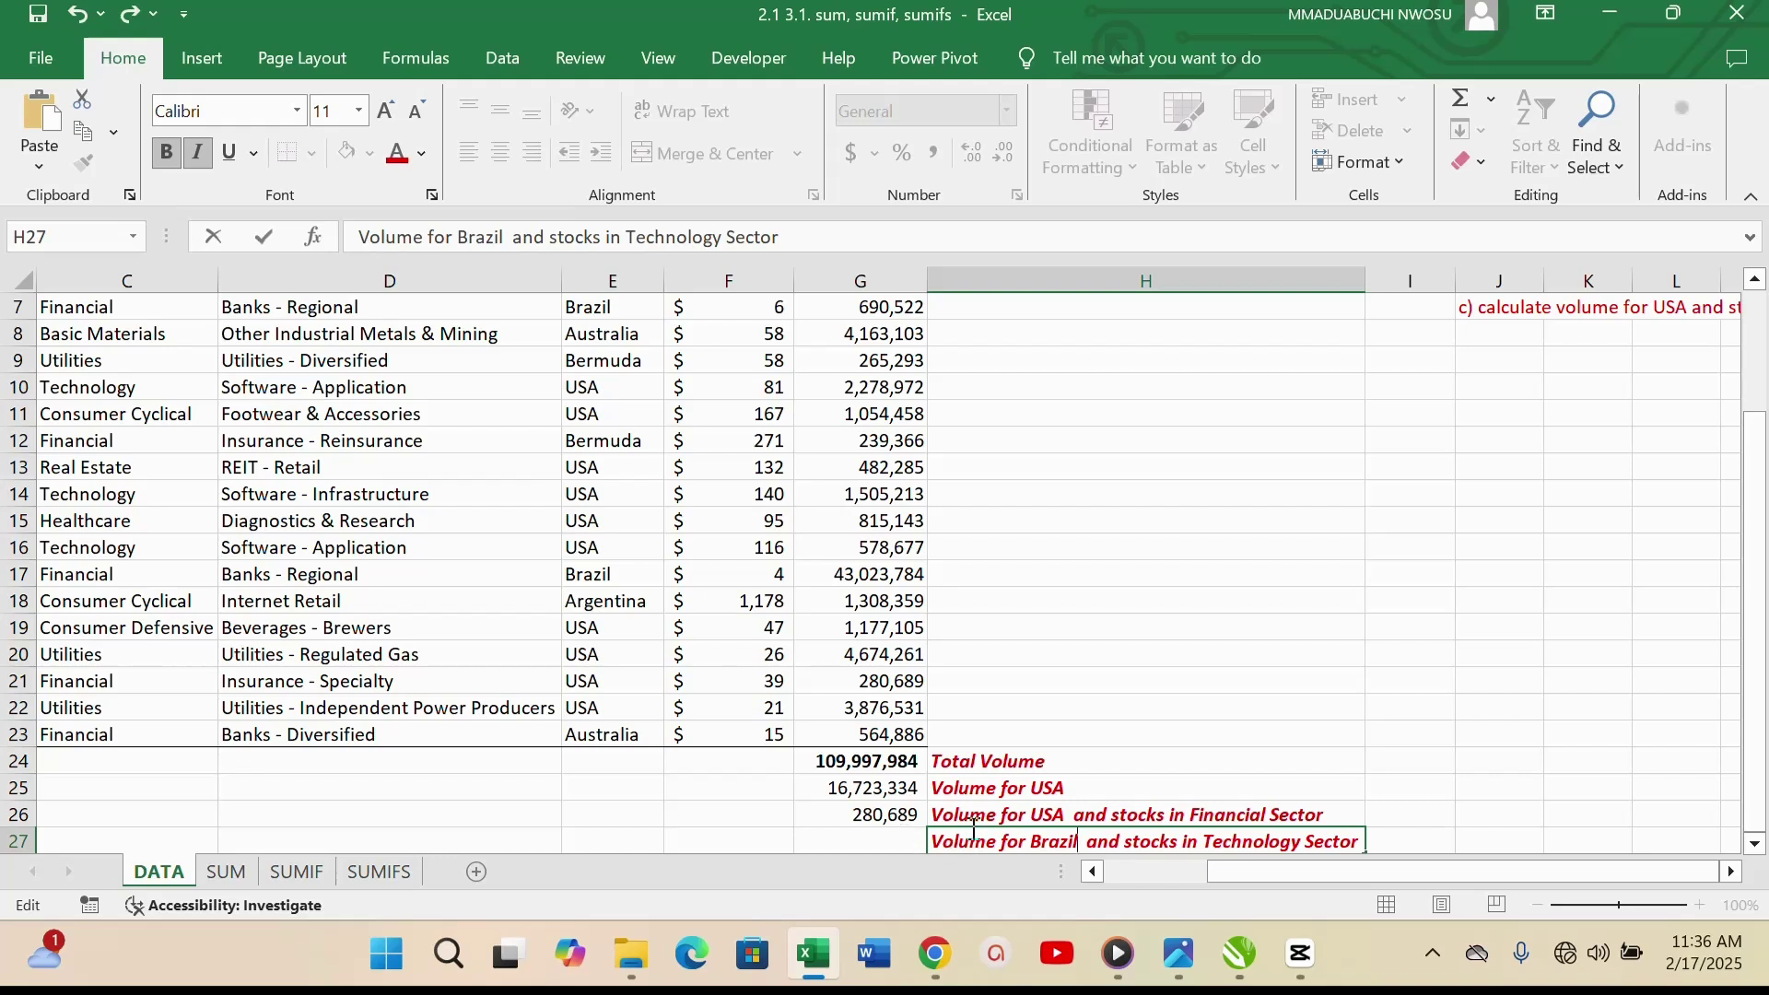
pyautogui.scroll(-1, 903, 806)
pyautogui.click(882, 763)
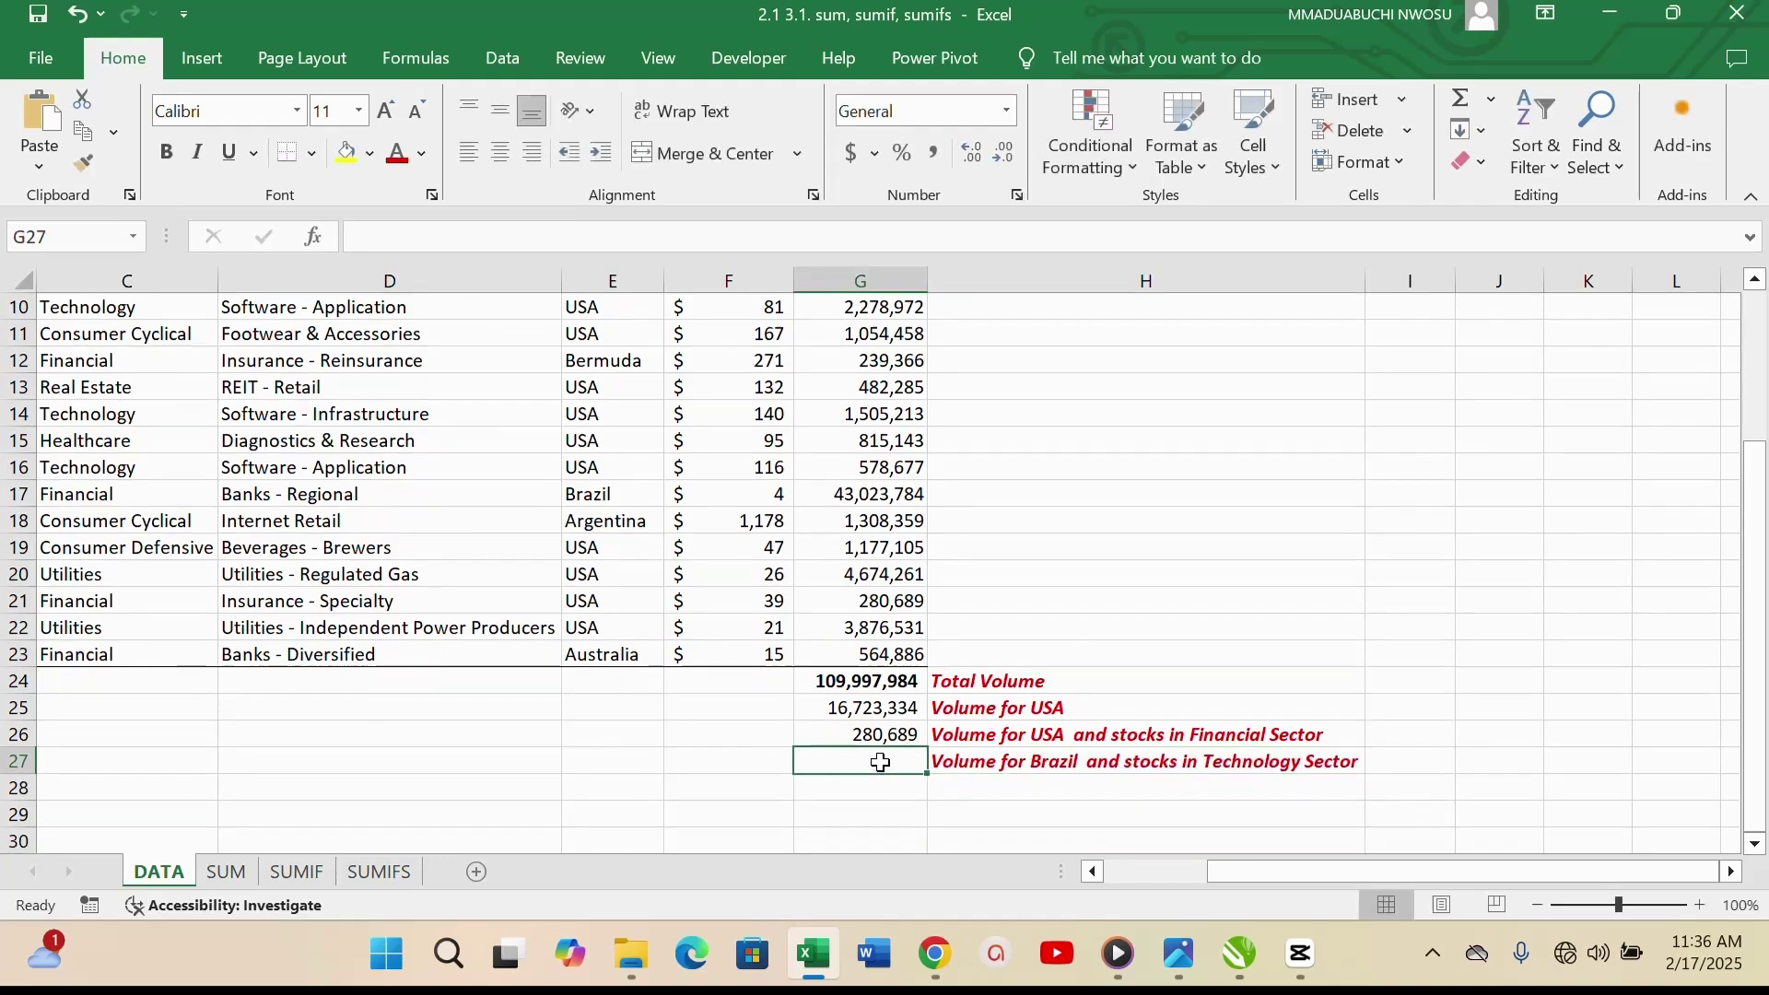
pyautogui.click(1058, 765)
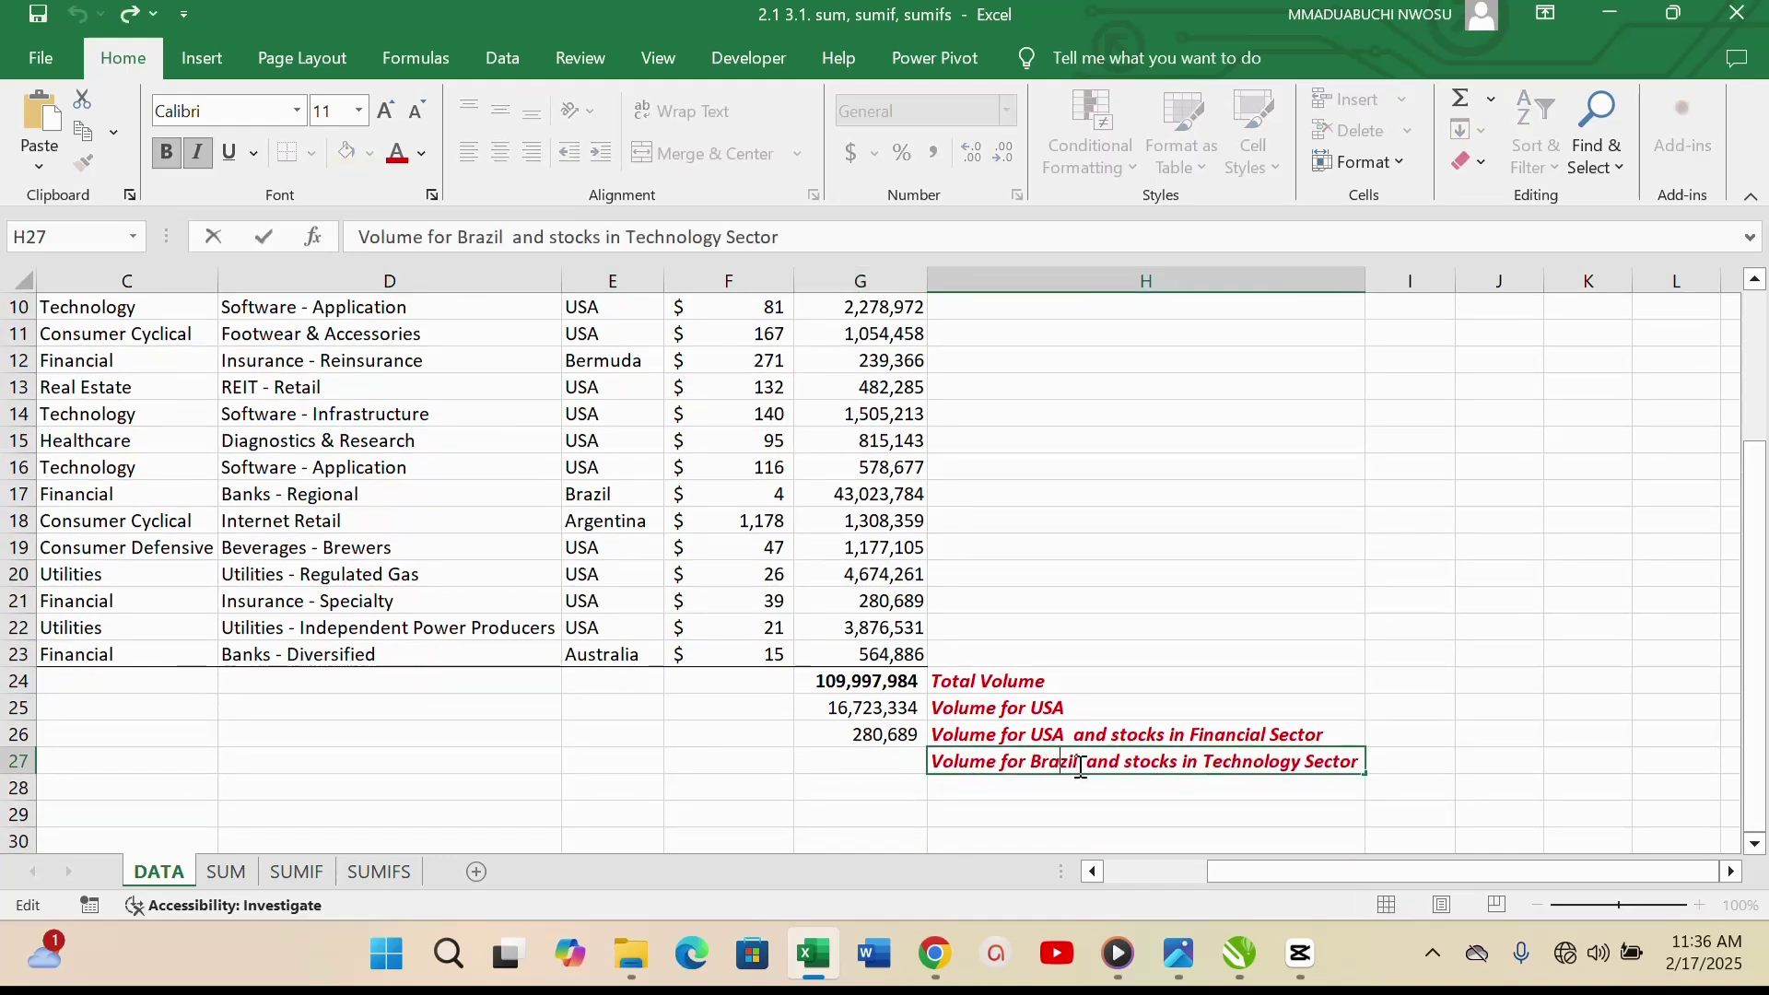
# Start a SUMIFS formula in G27 with the volume figures G2:G23 as the sum range.
pyautogui.click(843, 763)
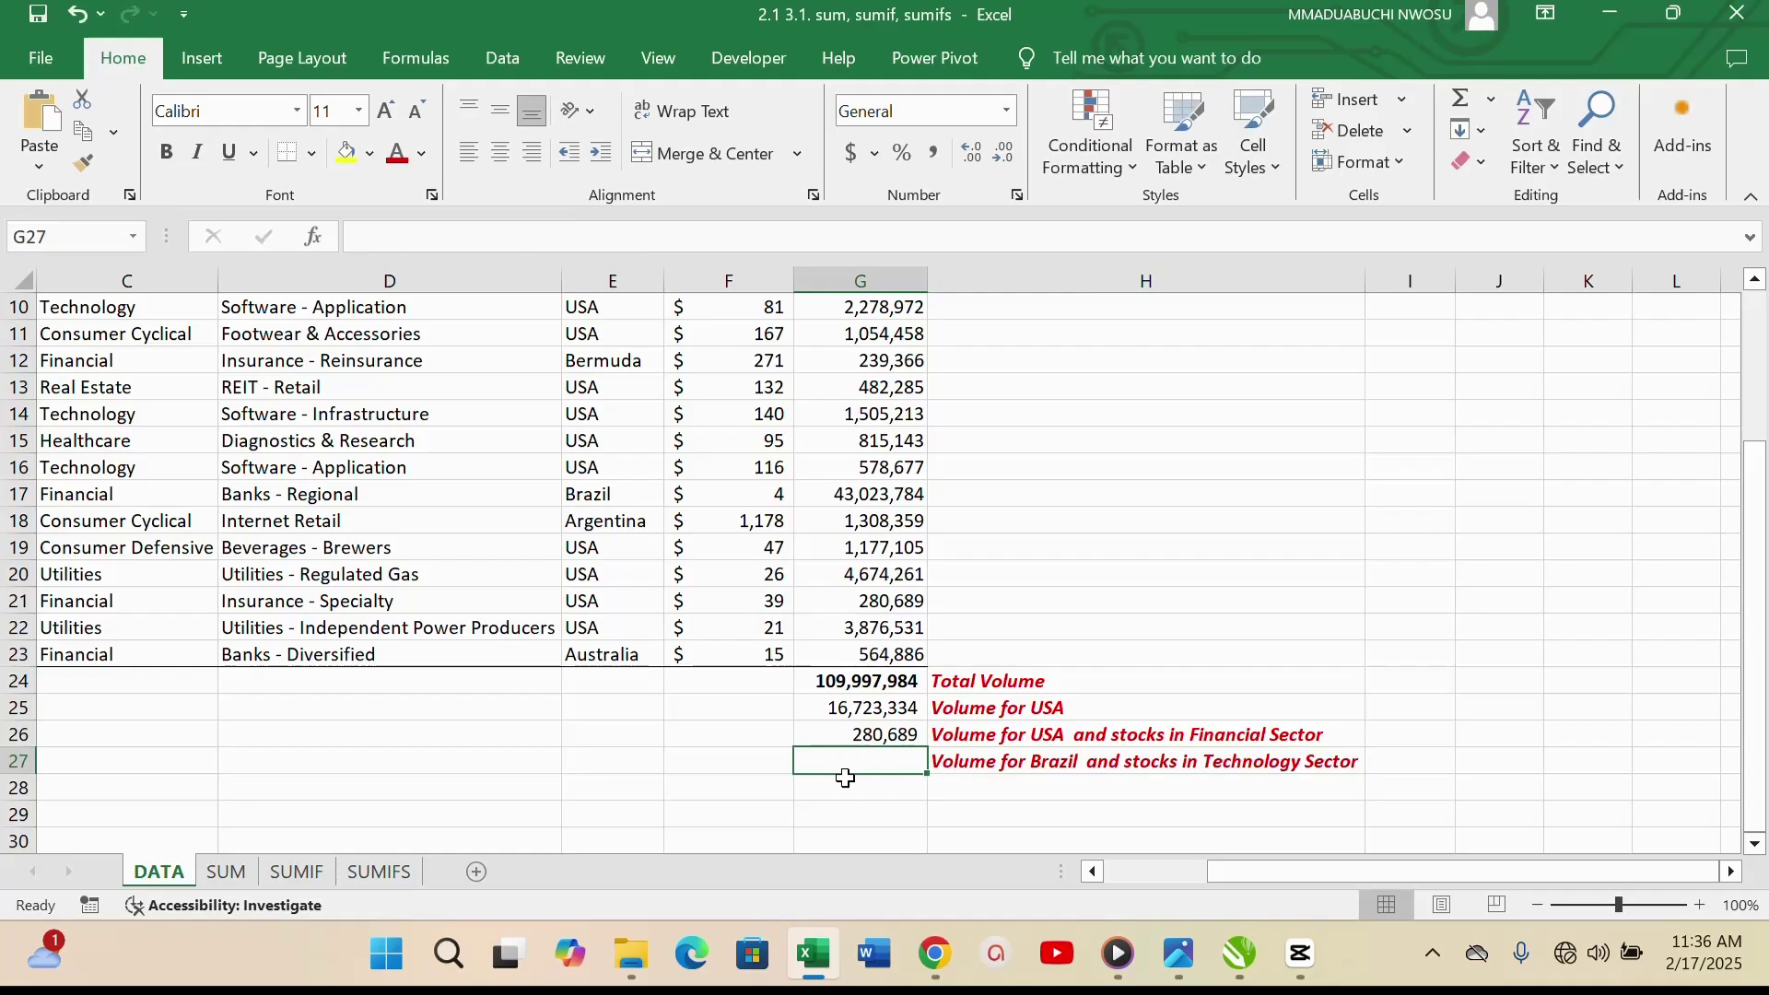
pyautogui.write('=sum')
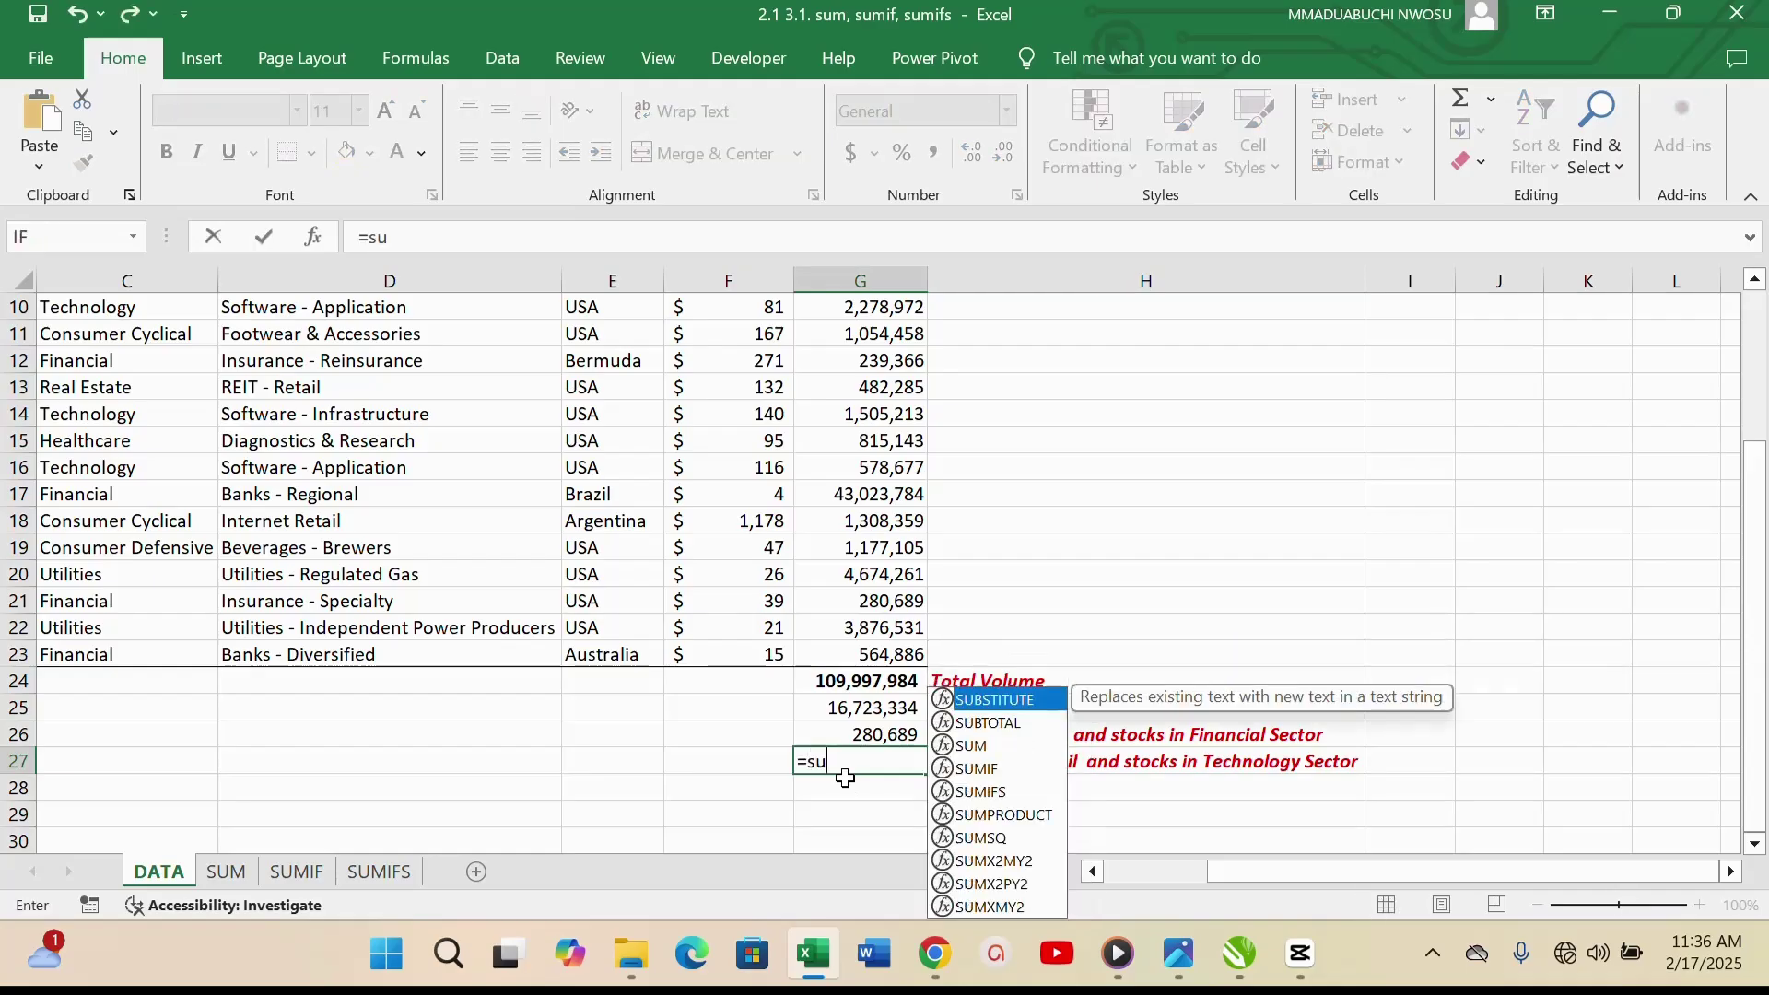
pyautogui.doubleClick(963, 769)
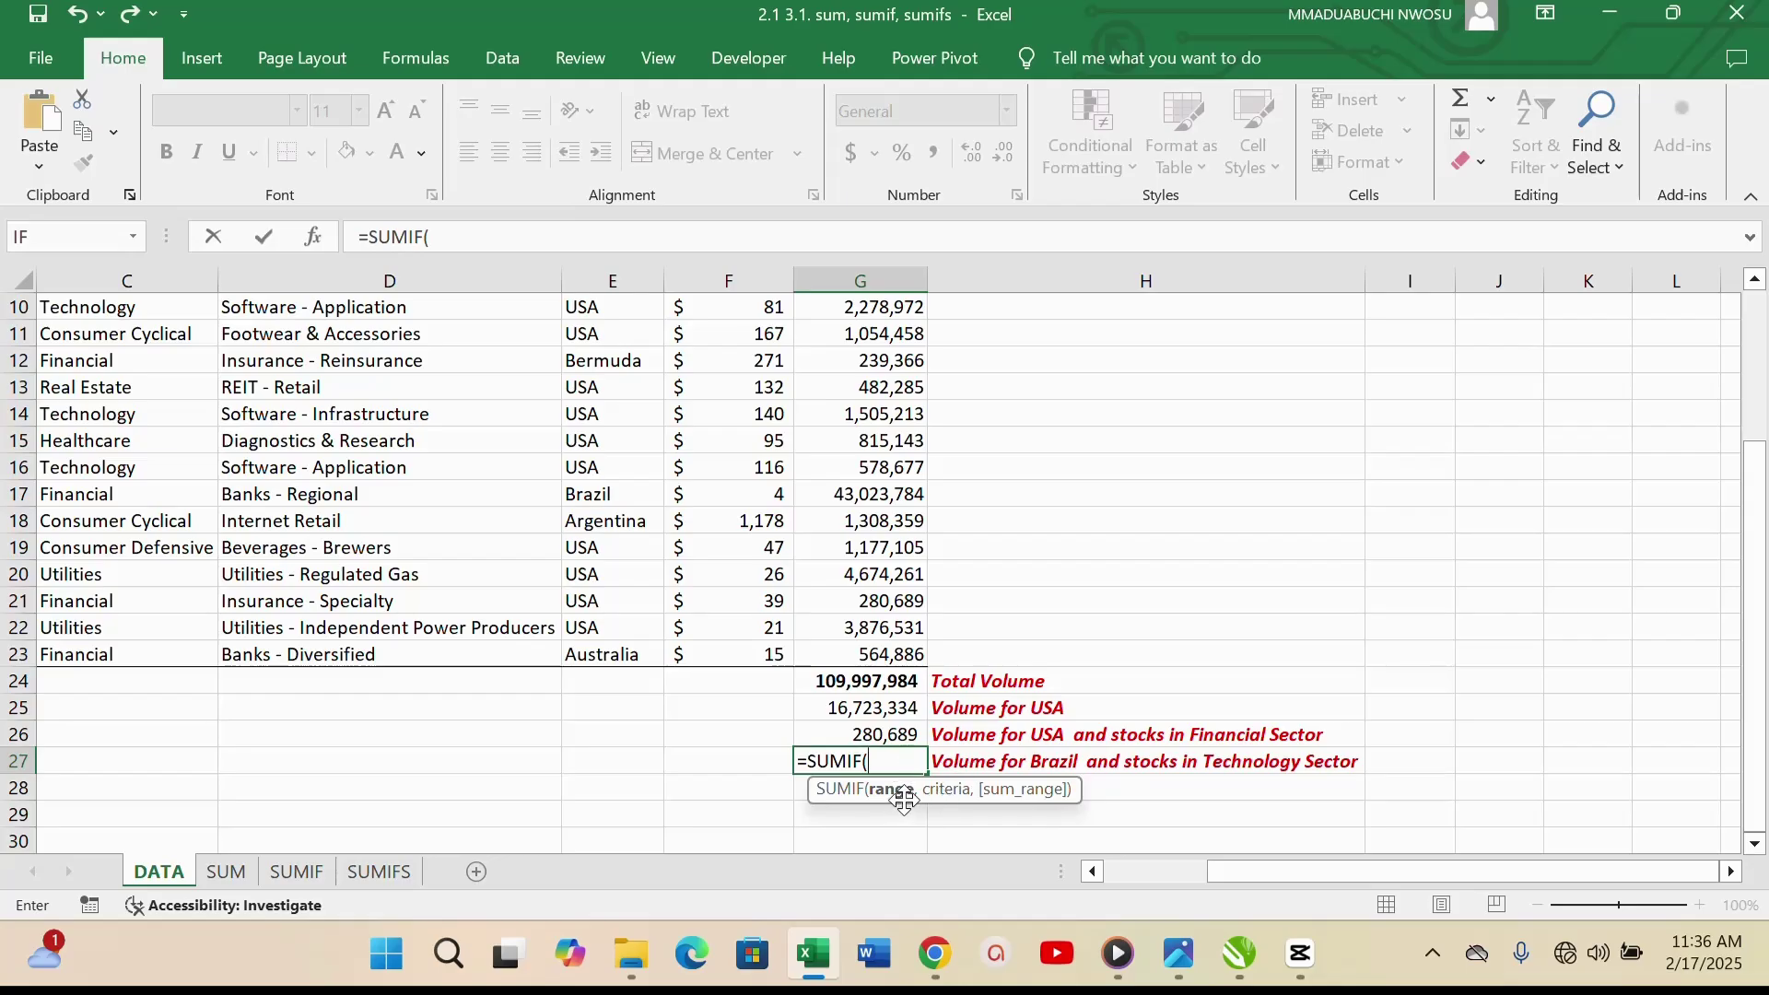
pyautogui.click(862, 761)
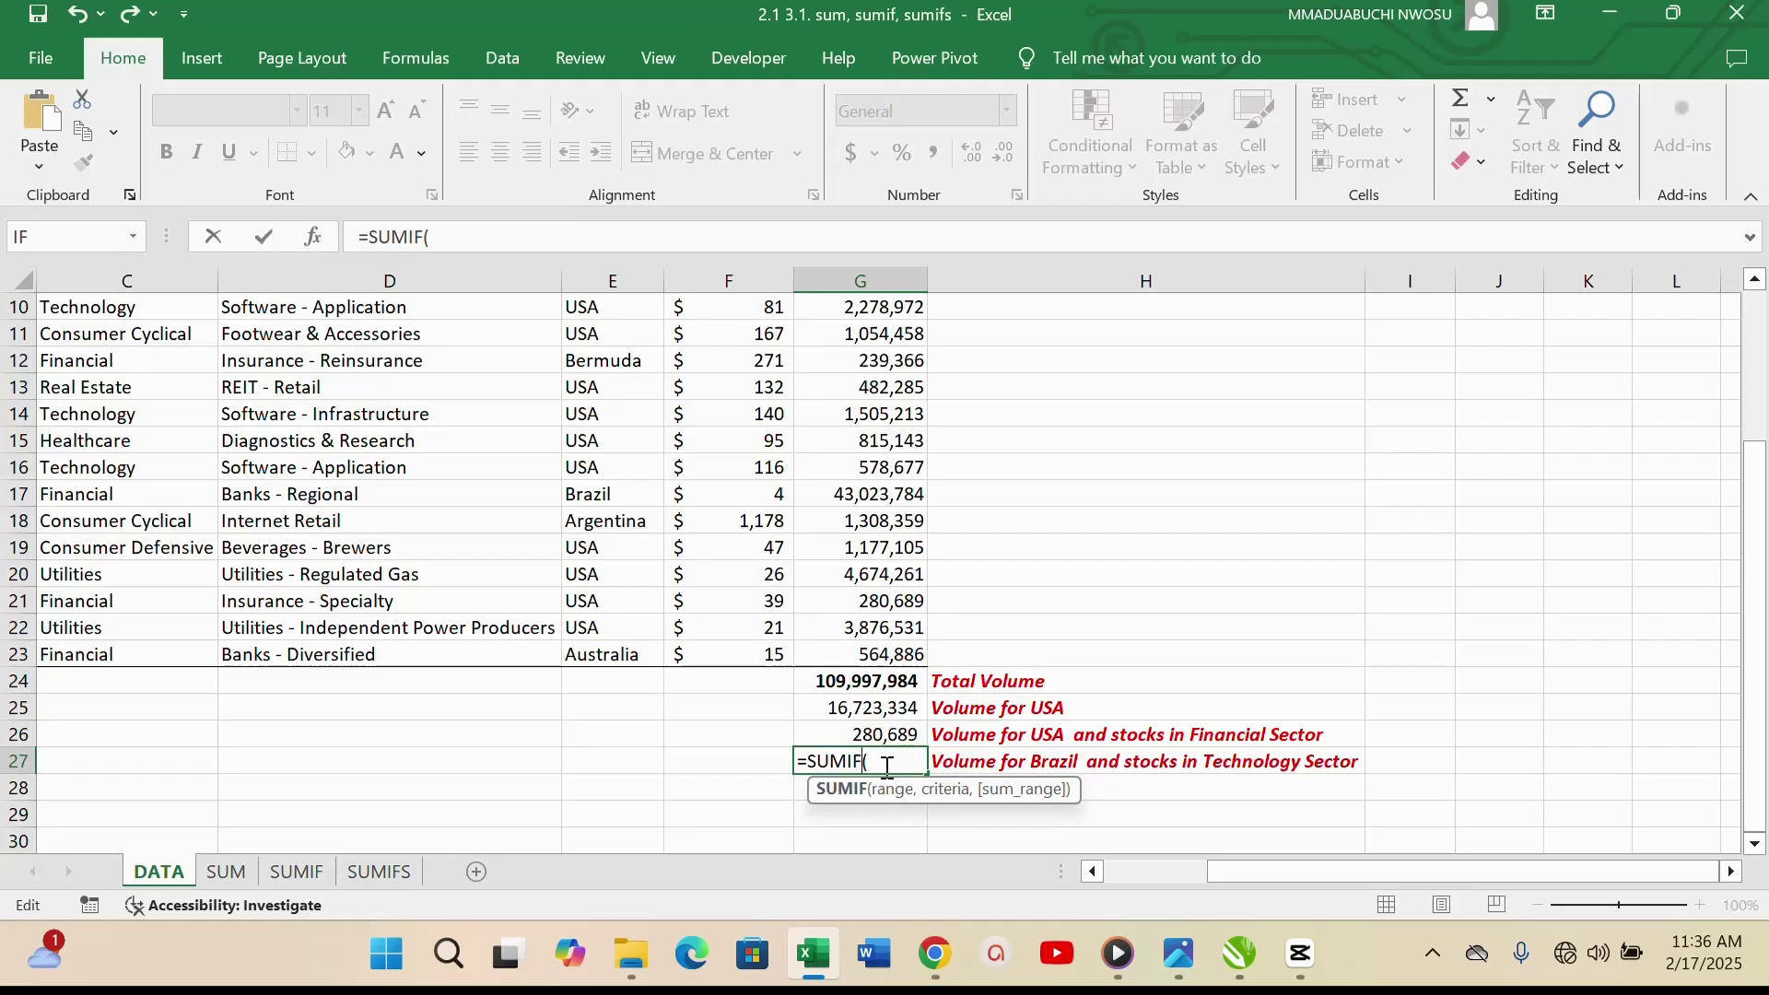
pyautogui.write('S')
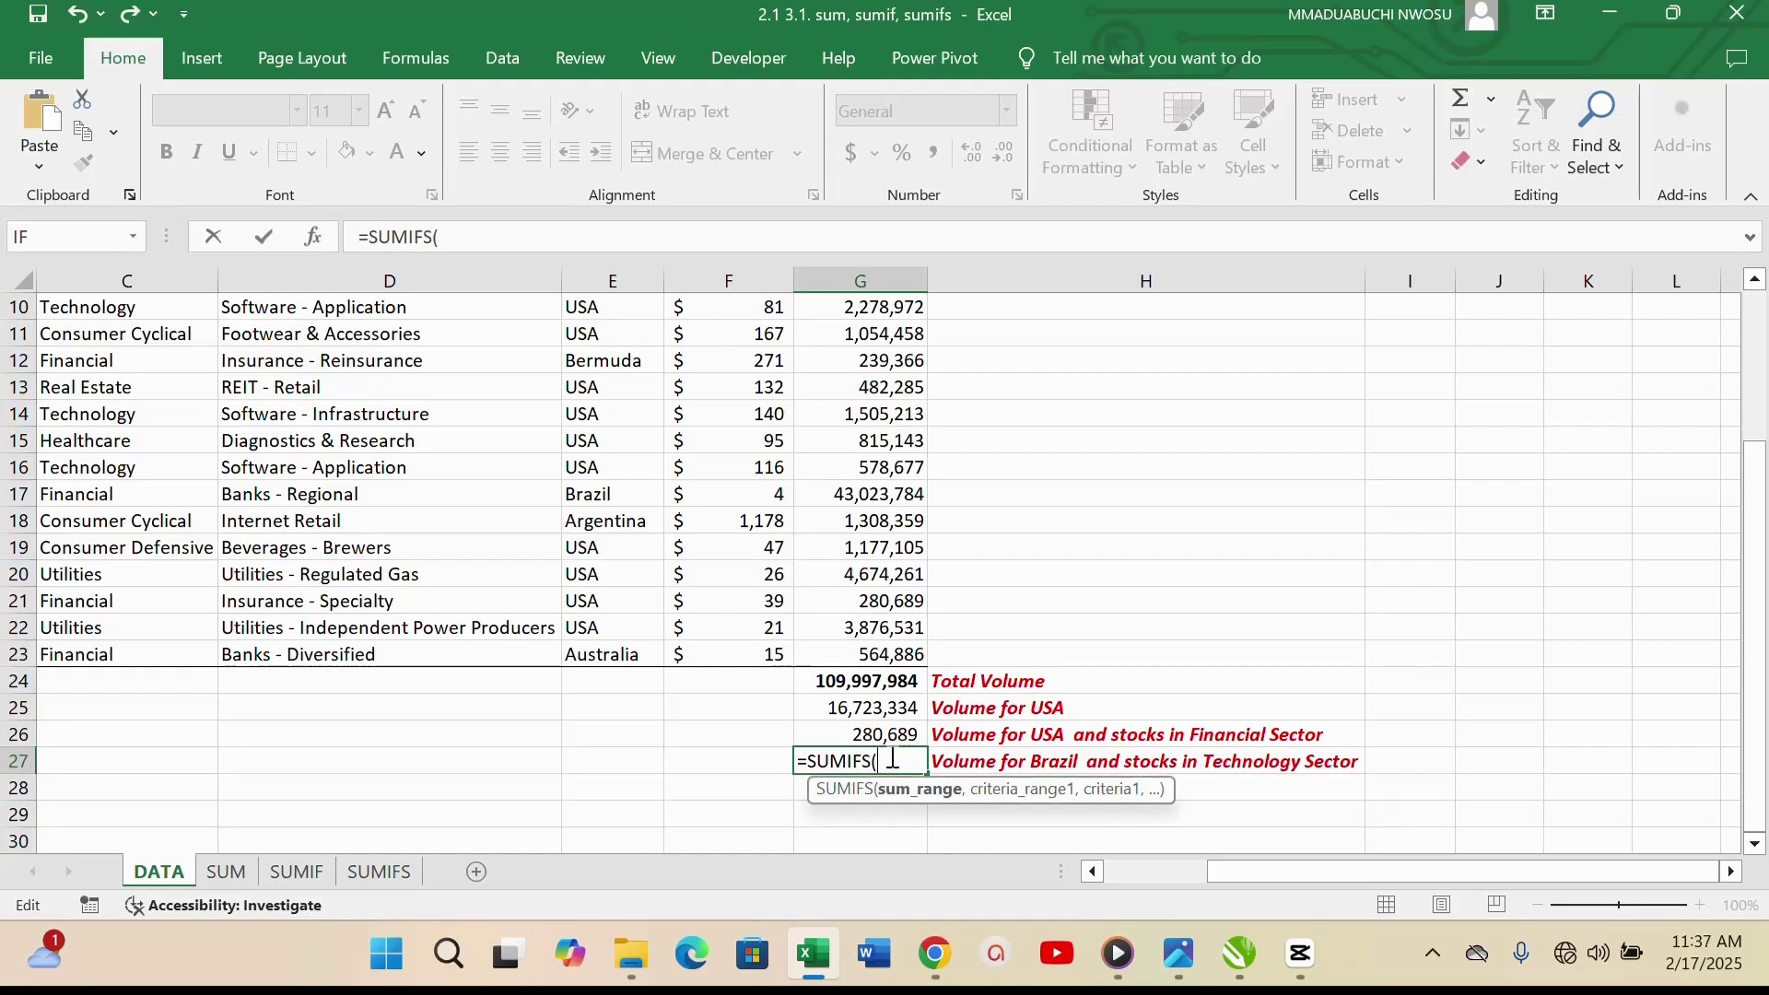
pyautogui.scroll(3, 894, 663)
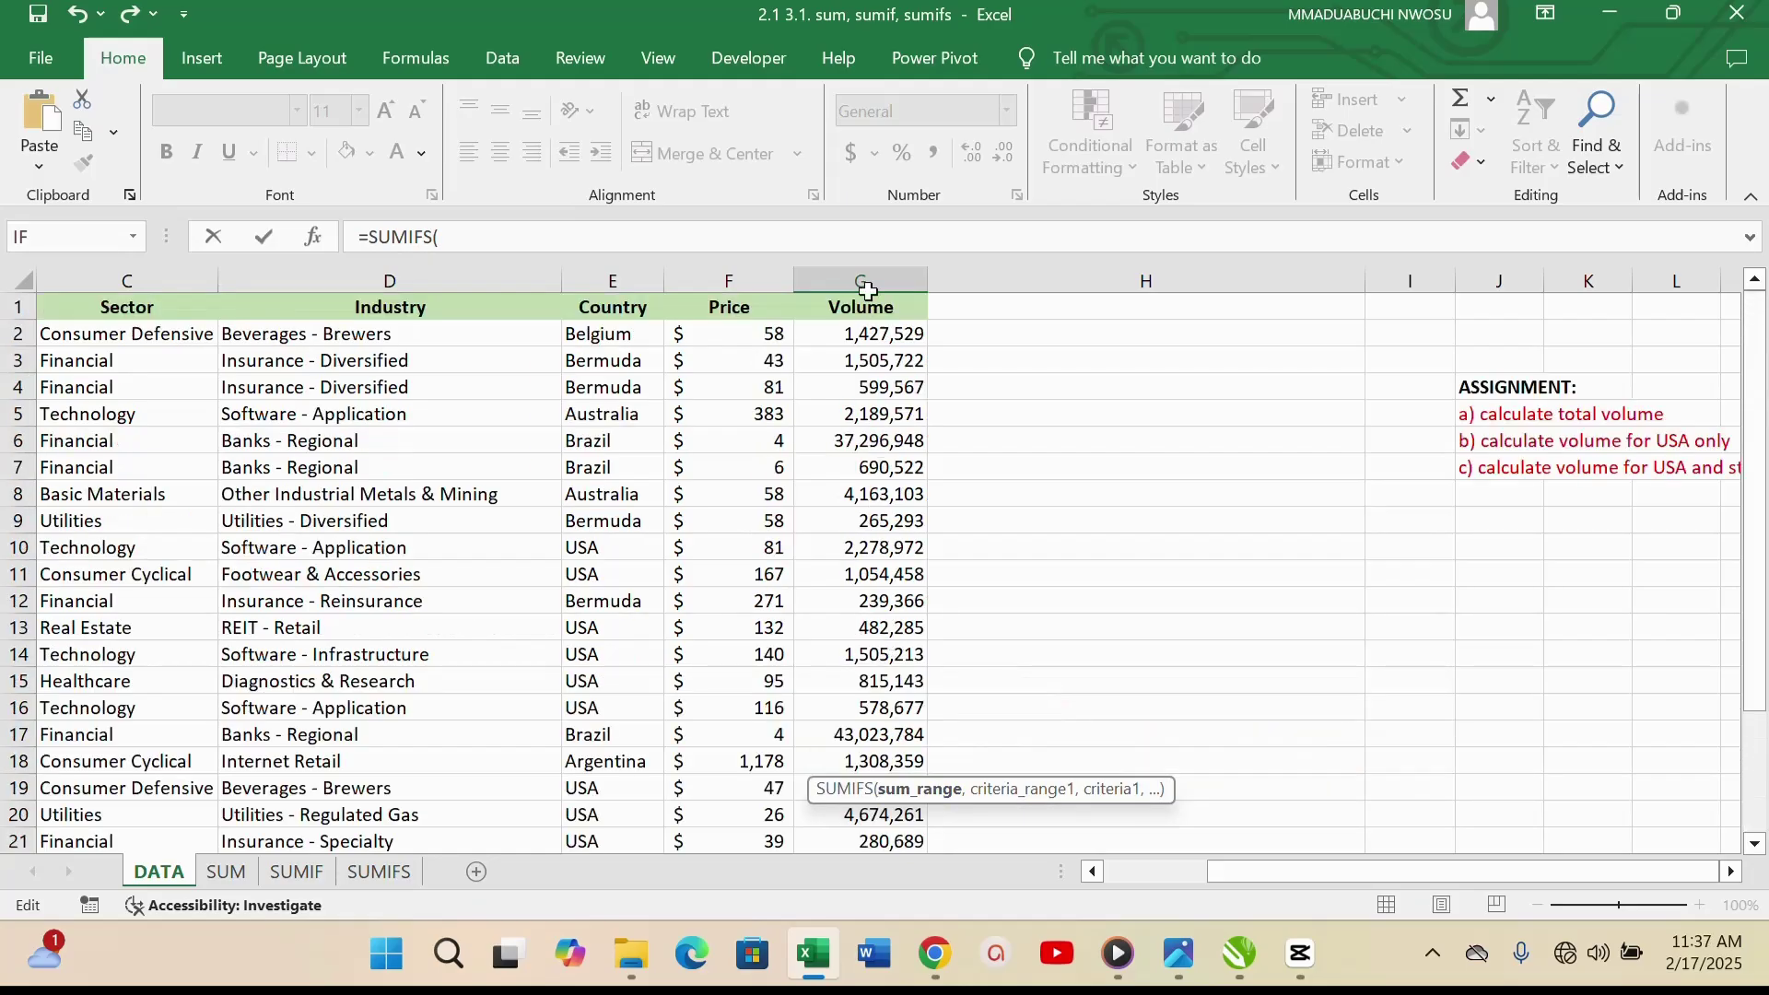
pyautogui.moveTo(871, 337); pyautogui.dragTo(910, 754)
pyautogui.write(',')
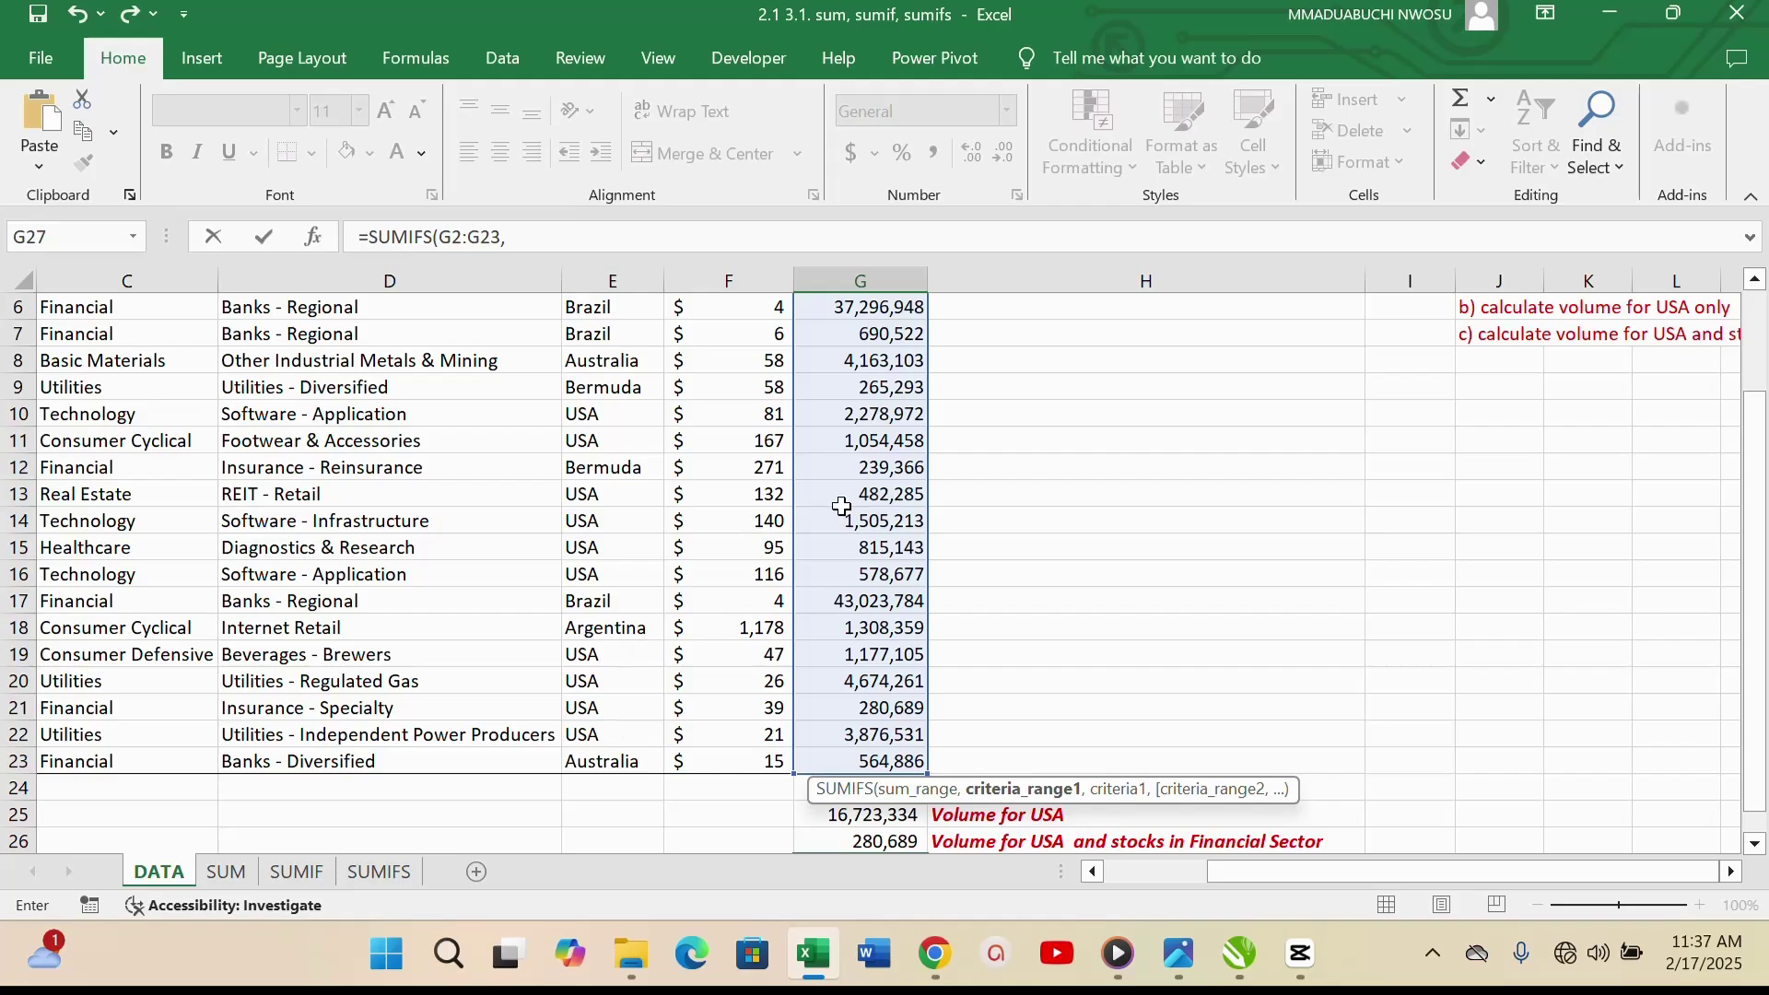
# Add country range E2:E23 with Brazil cell E7 as the first criteria pair of the G27 SUMIFS formula.
pyautogui.scroll(2, 668, 463)
pyautogui.moveTo(612, 334); pyautogui.dragTo(638, 751)
pyautogui.write(',')
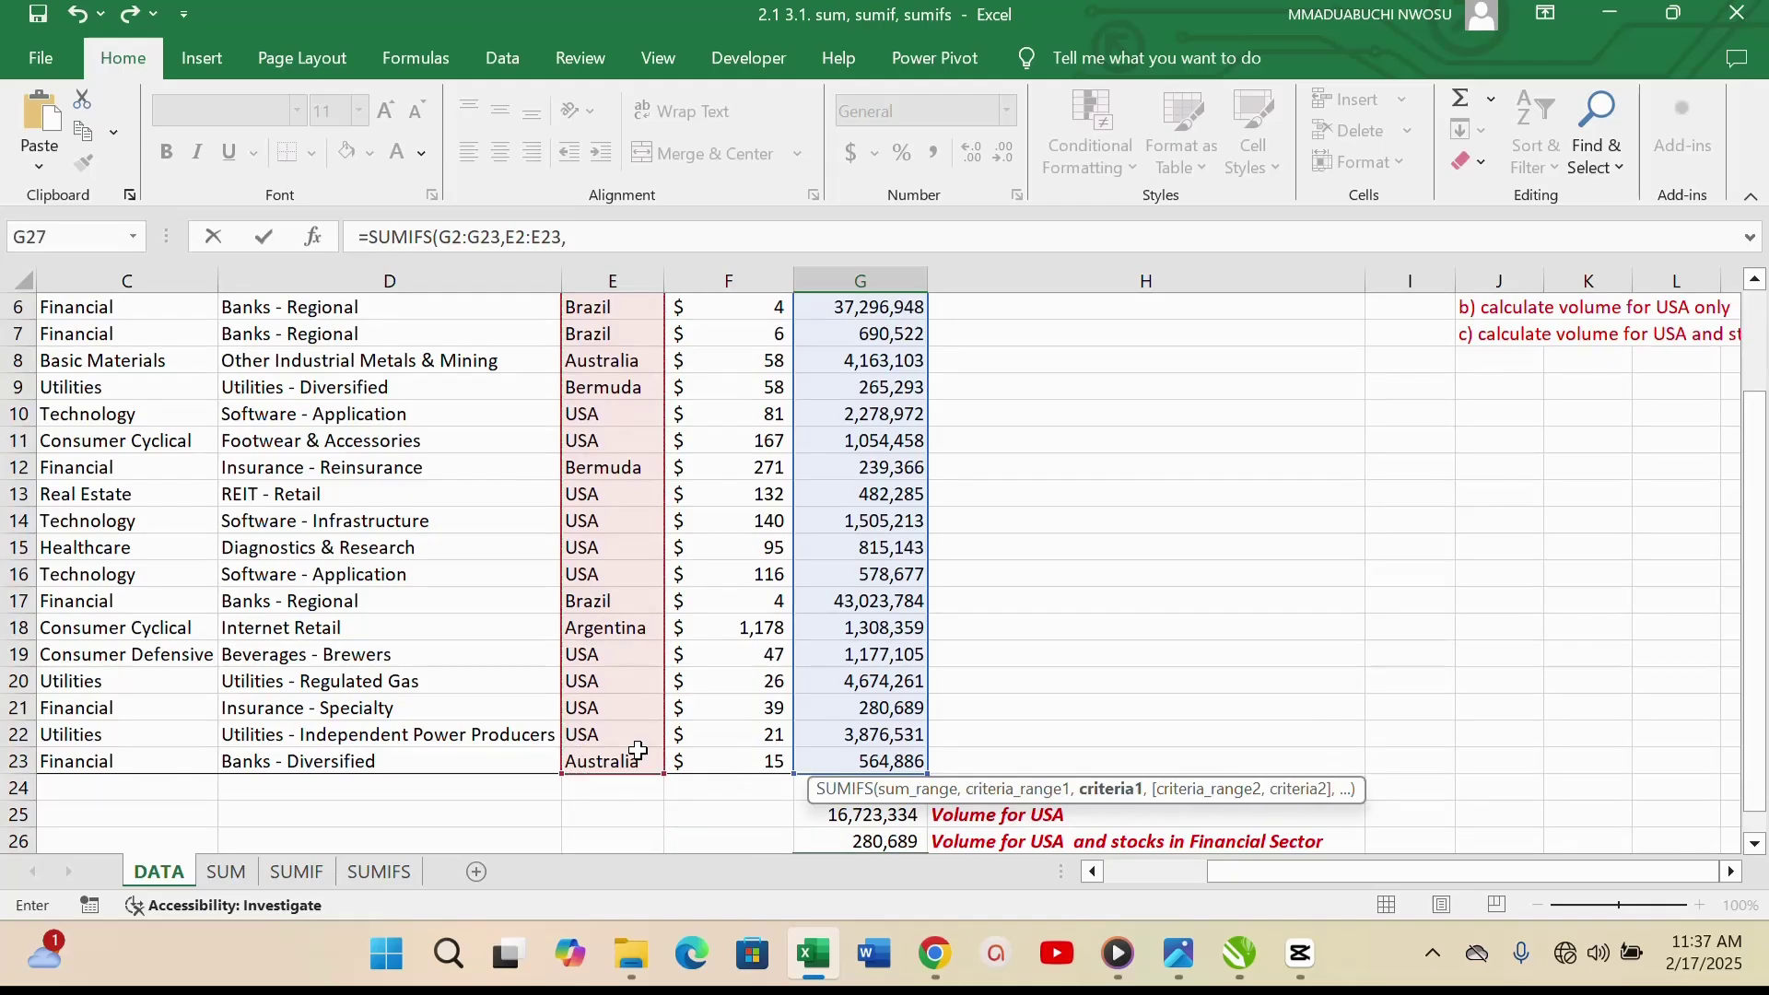
pyautogui.click(594, 334)
pyautogui.write(',')
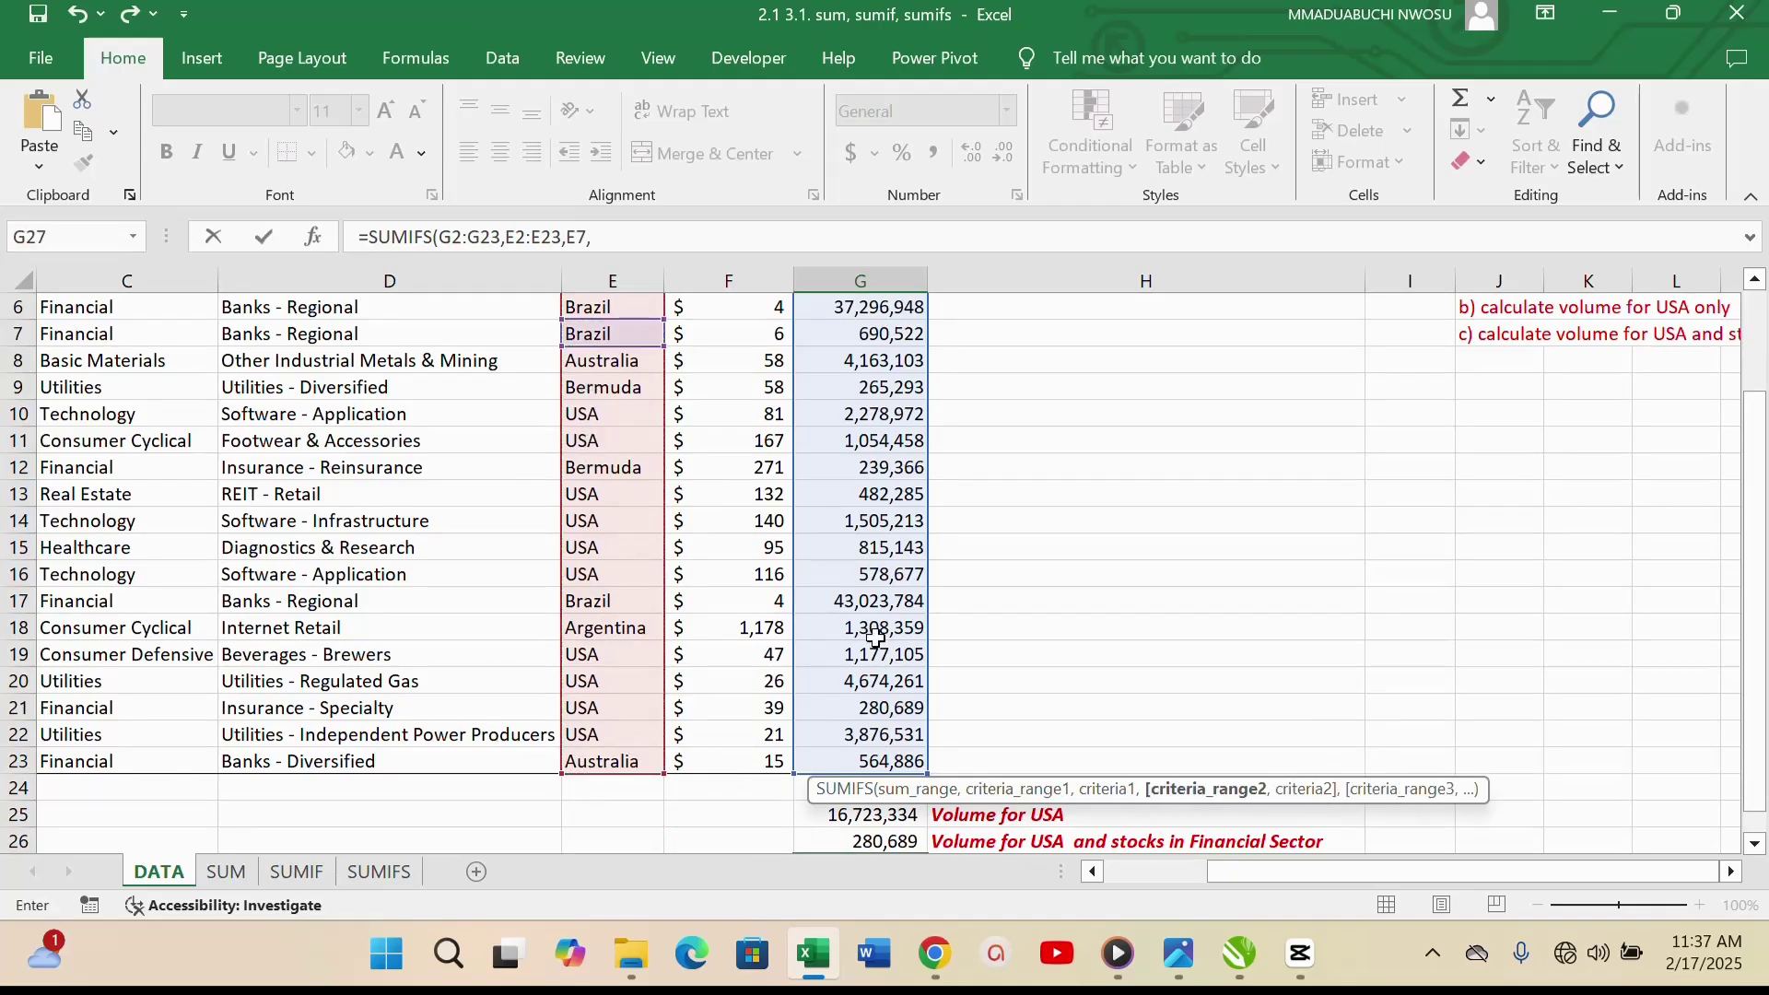
# Complete the SUMIFS formula in G27 with sector range C2:C23 and Technology cell C16 as the second criteria pair.
pyautogui.scroll(2, 348, 721)
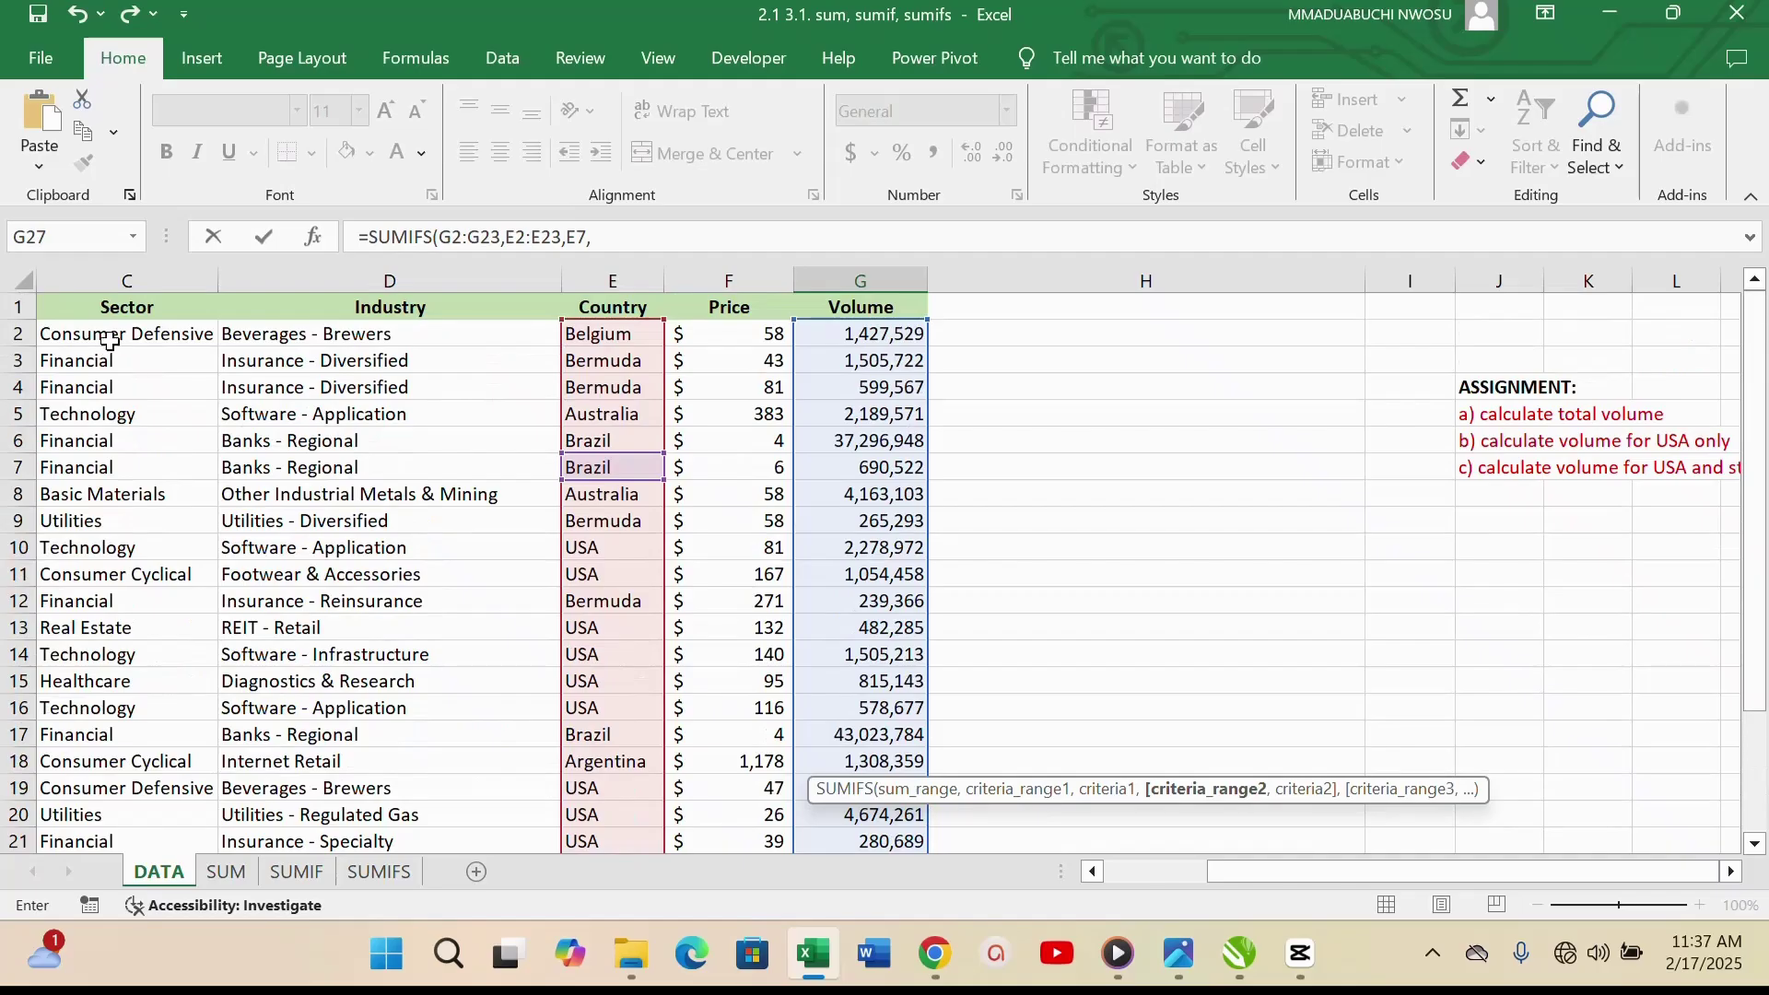
pyautogui.moveTo(111, 334); pyautogui.dragTo(113, 734)
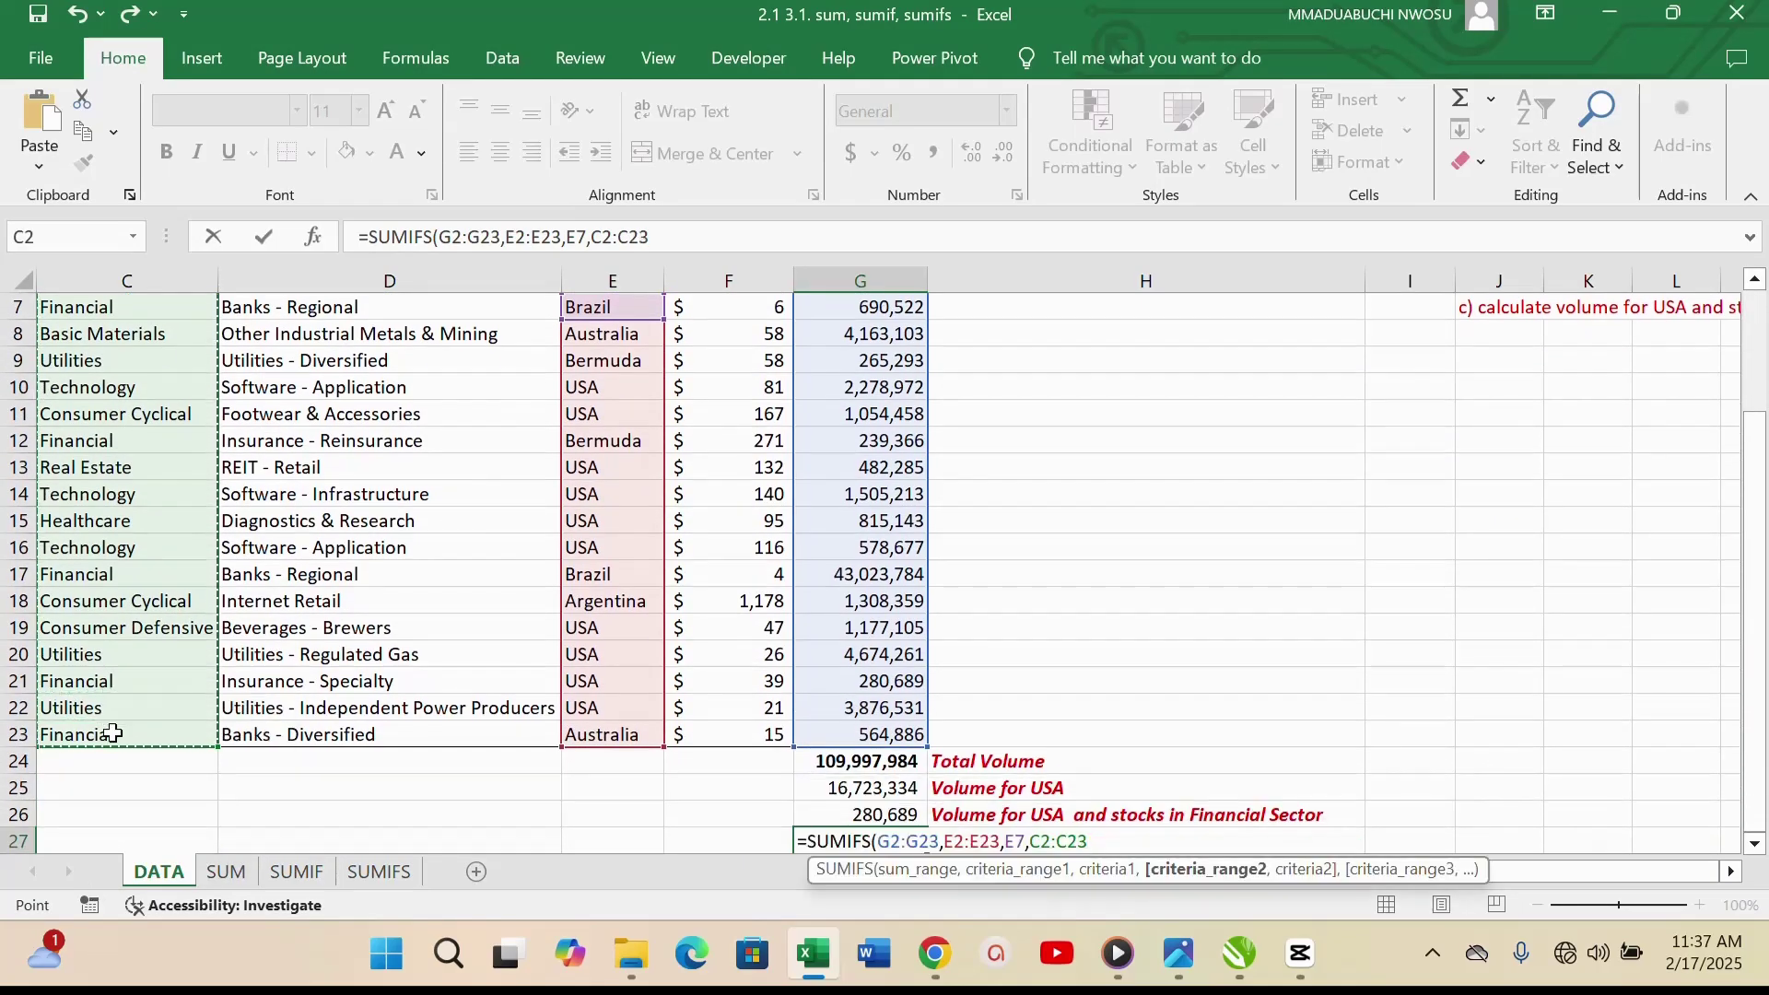
pyautogui.write(',')
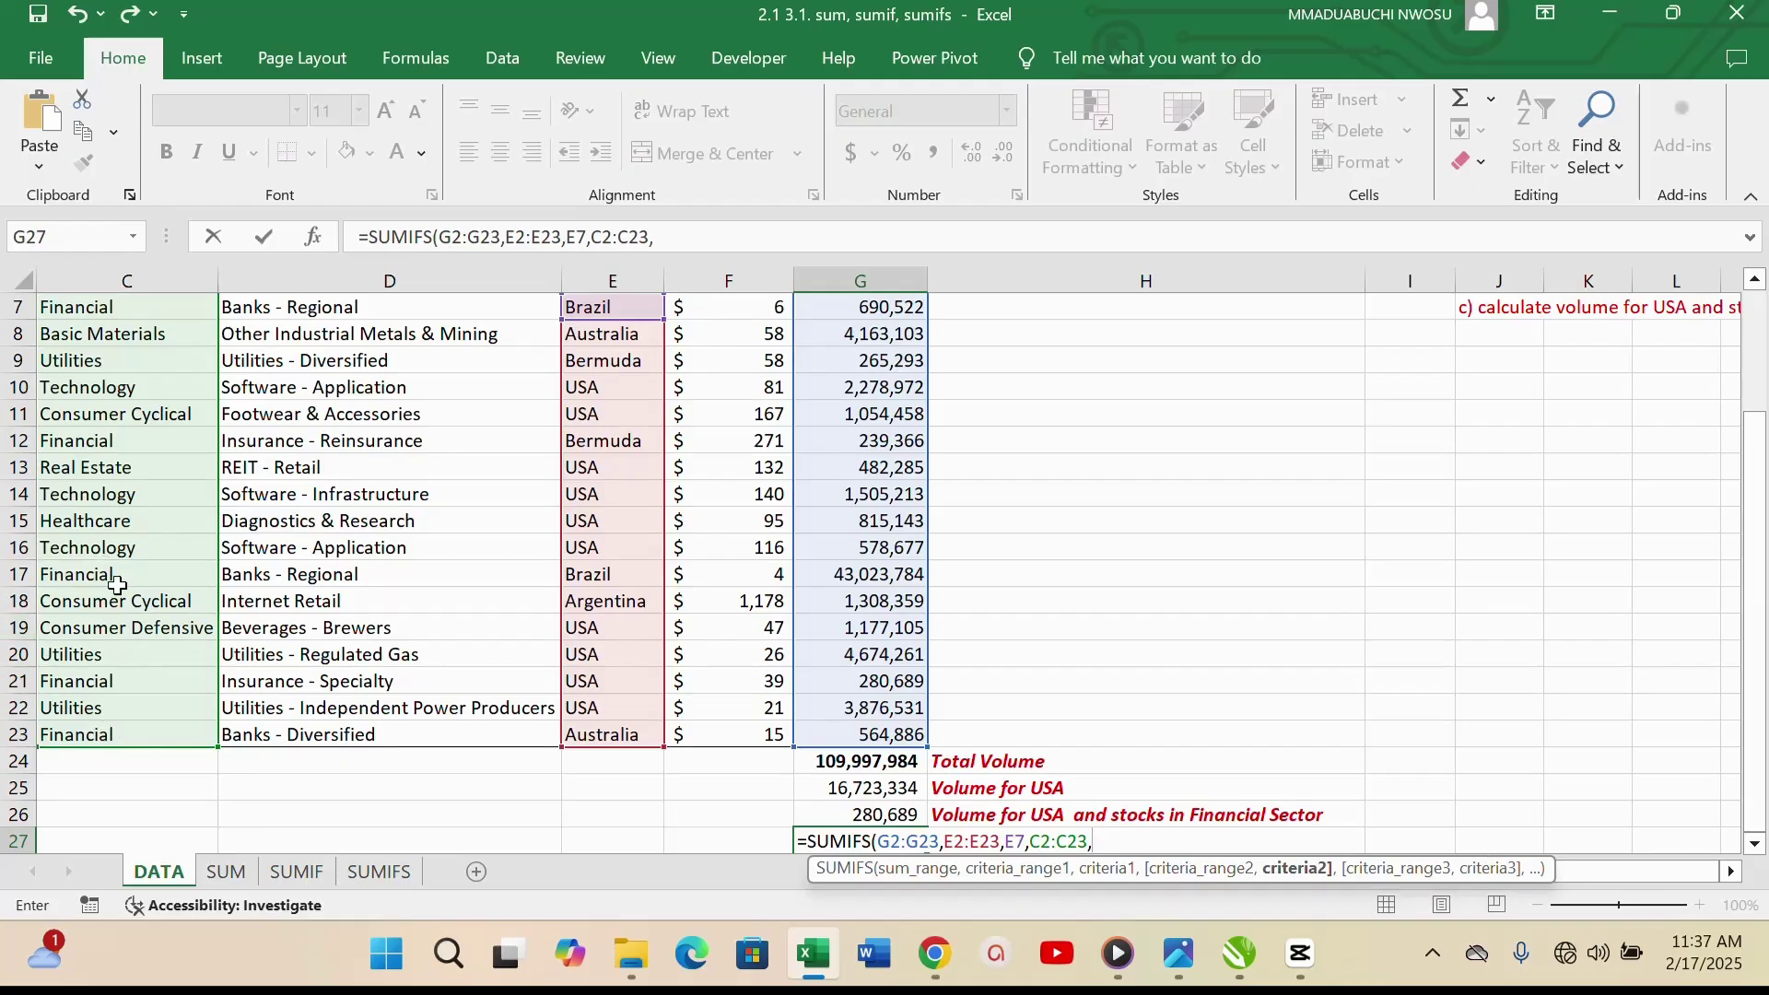
pyautogui.click(101, 547)
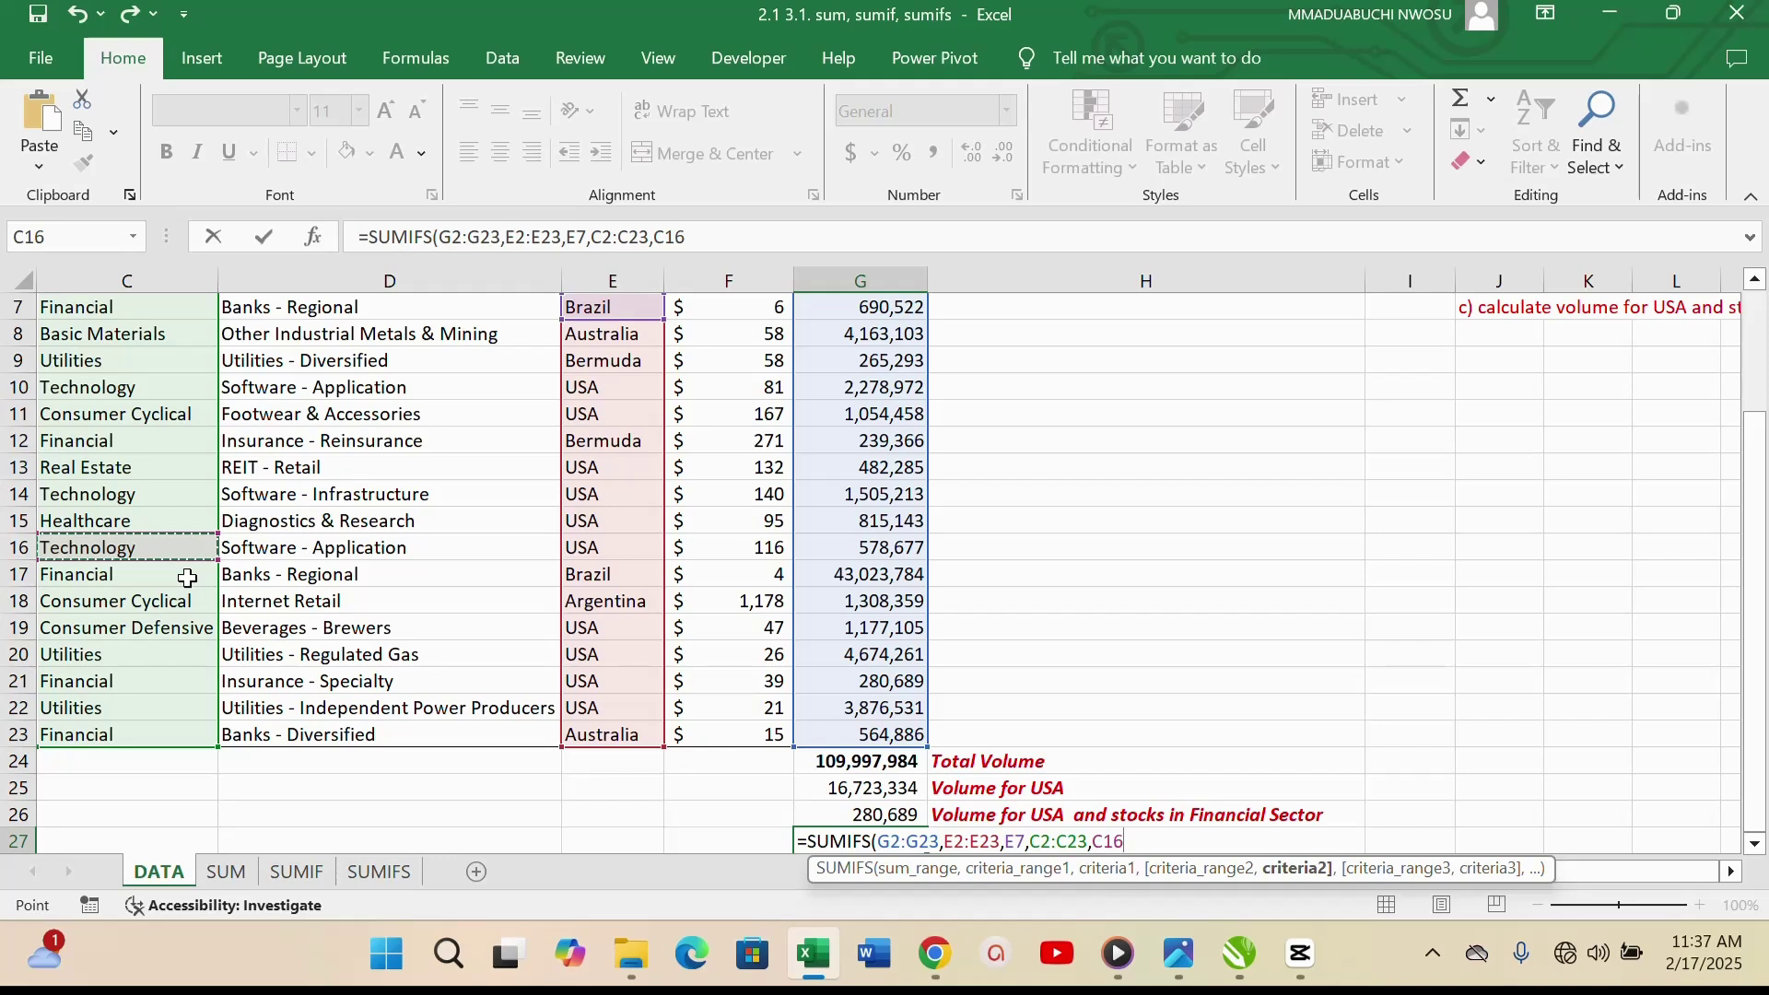
pyautogui.write(')')
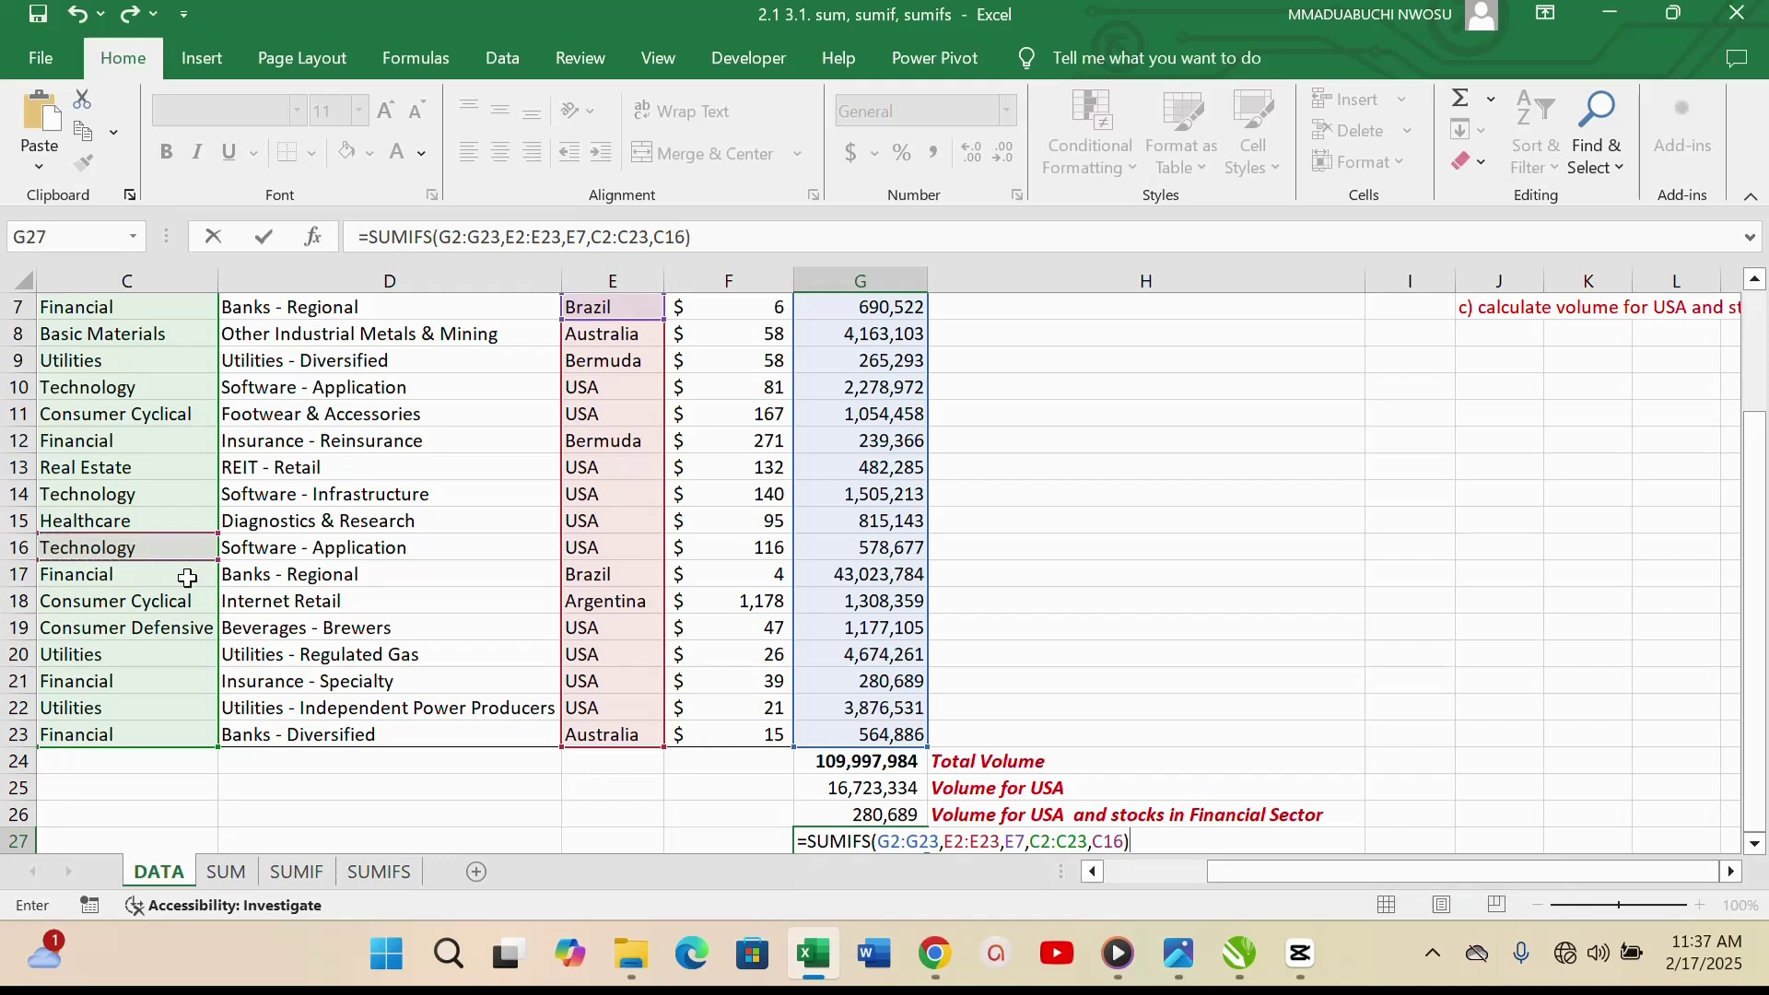
pyautogui.press('Return')
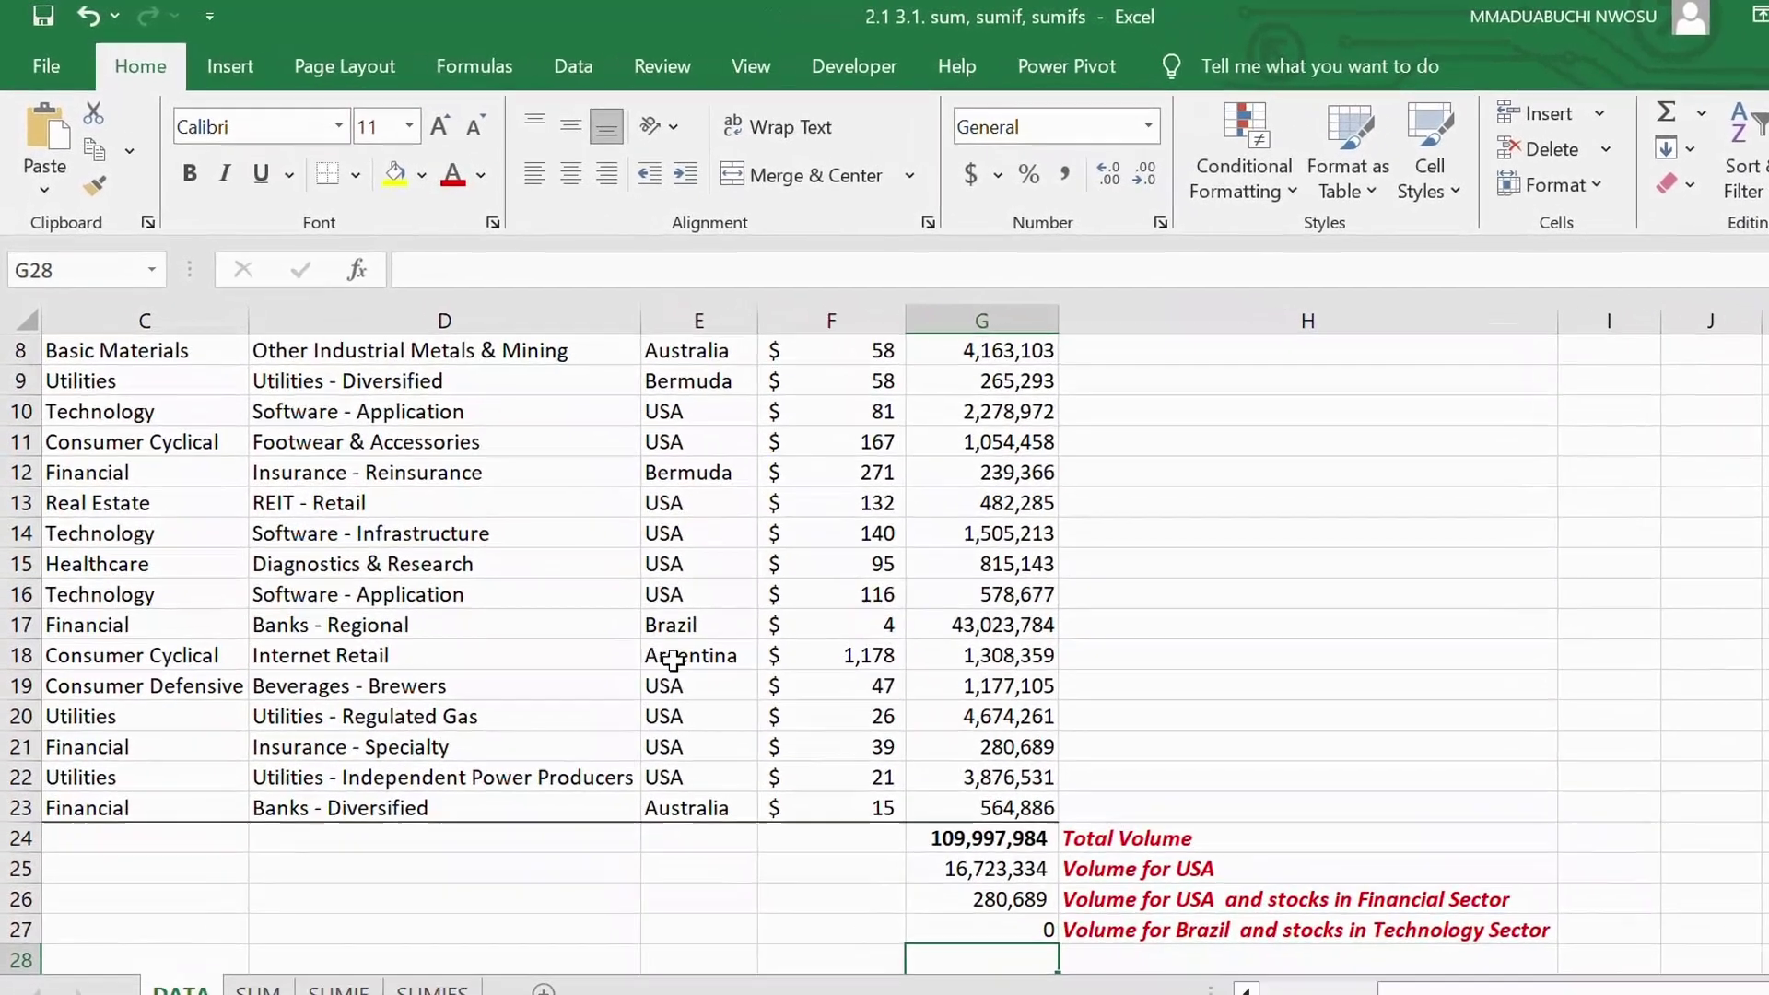
pyautogui.scroll(3, 609, 534)
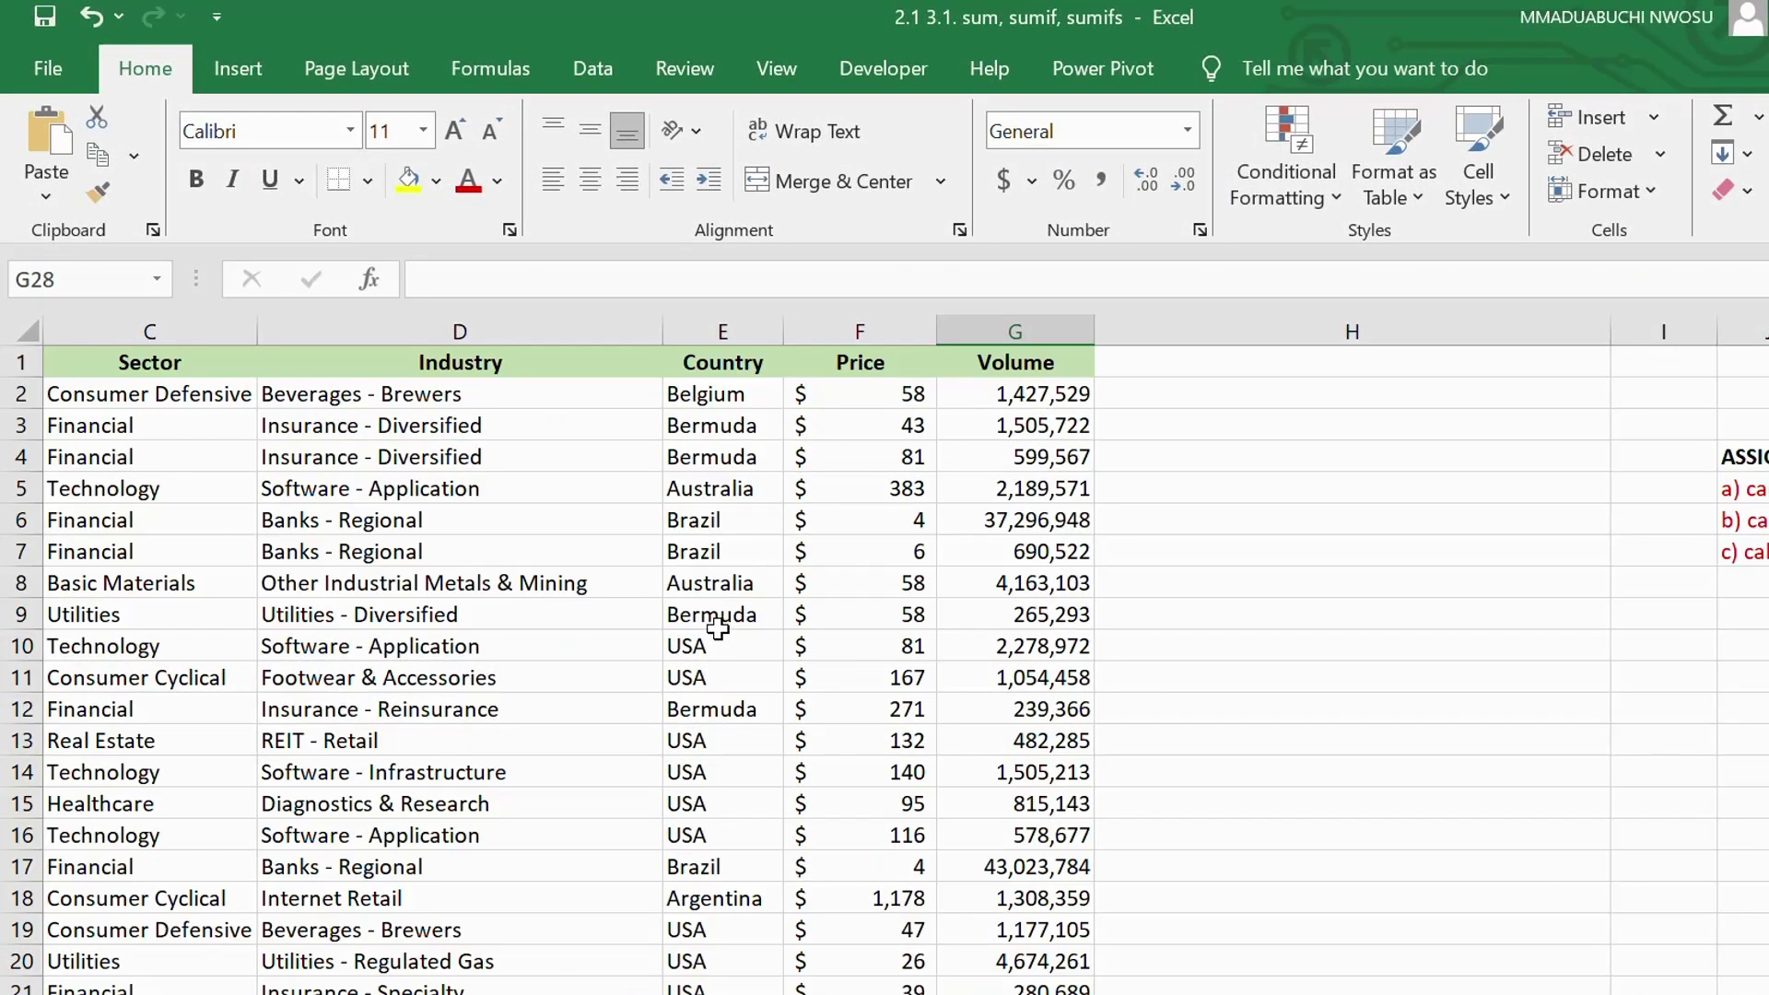